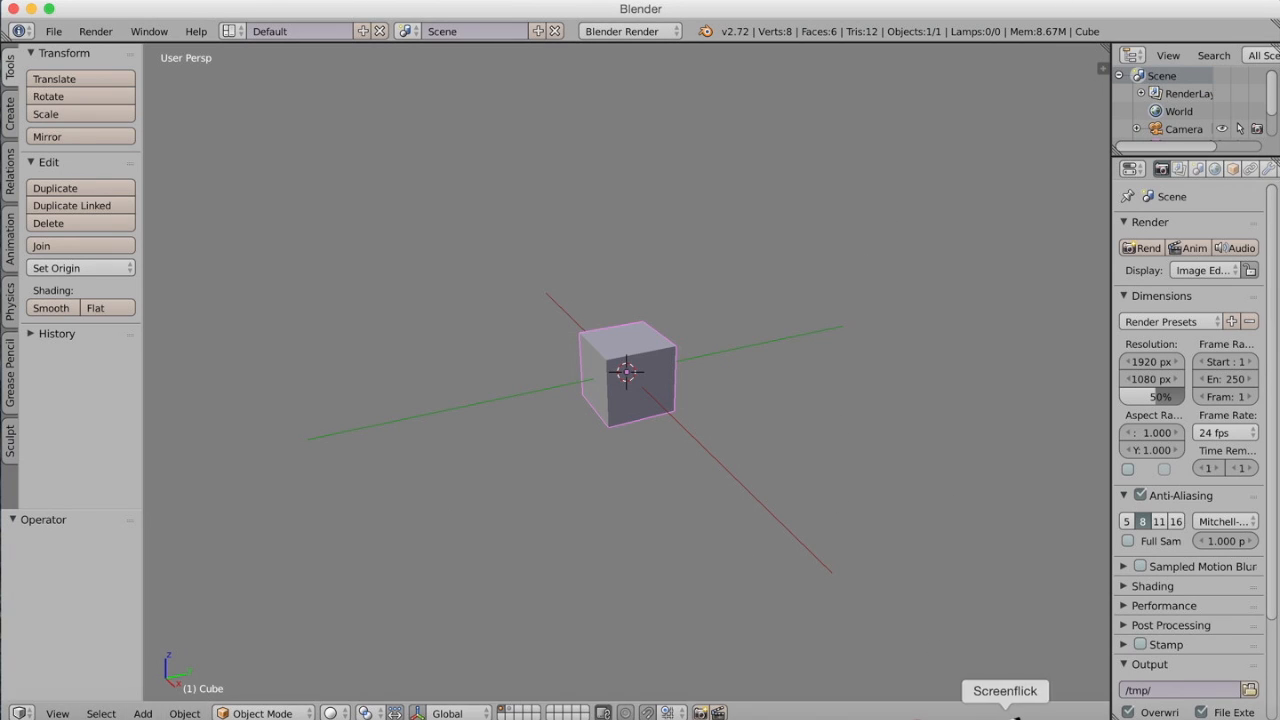
- Bring up the X-wing schematic and render reference images, then return to Blender
left_click(957, 712)
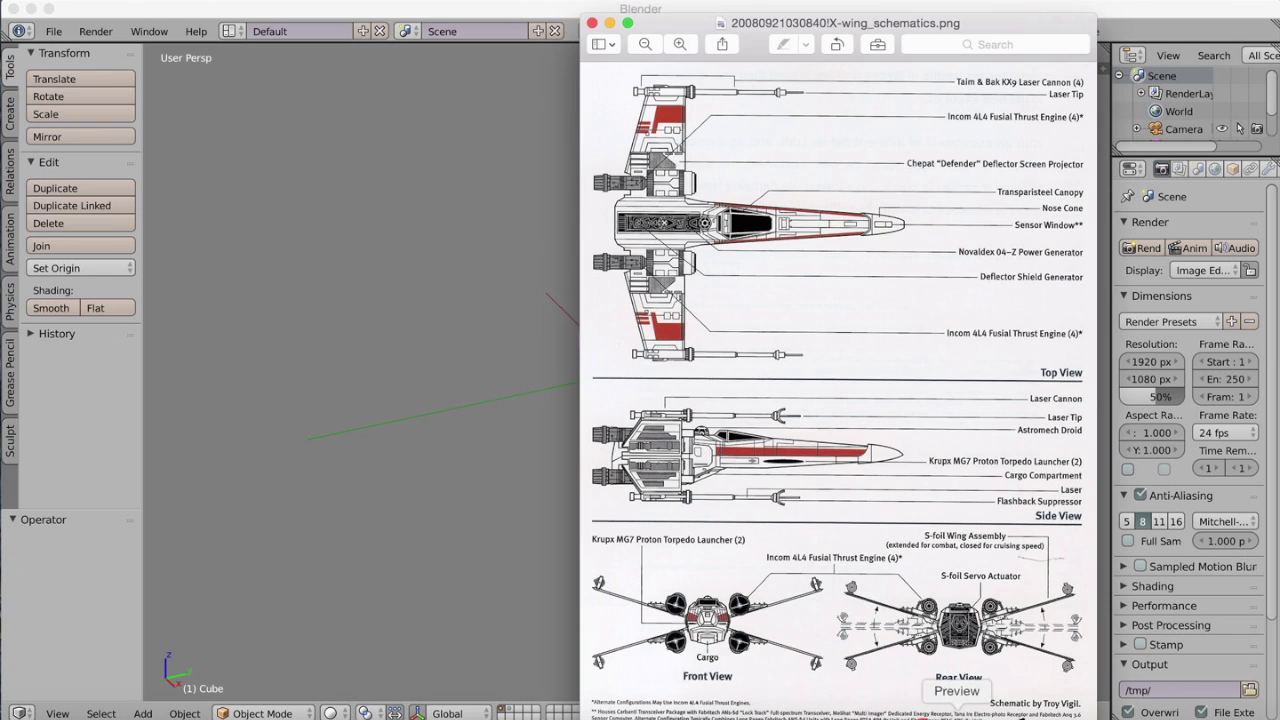
left_click(1095, 707)
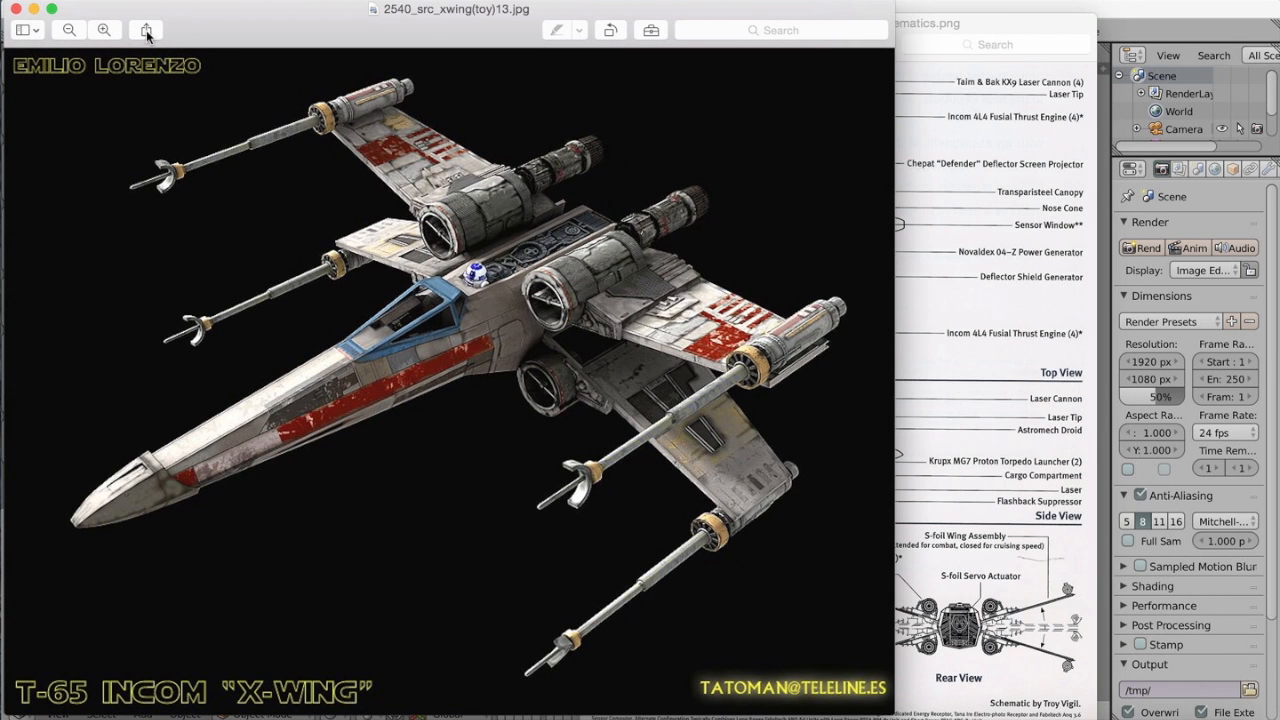
left_click(34, 10)
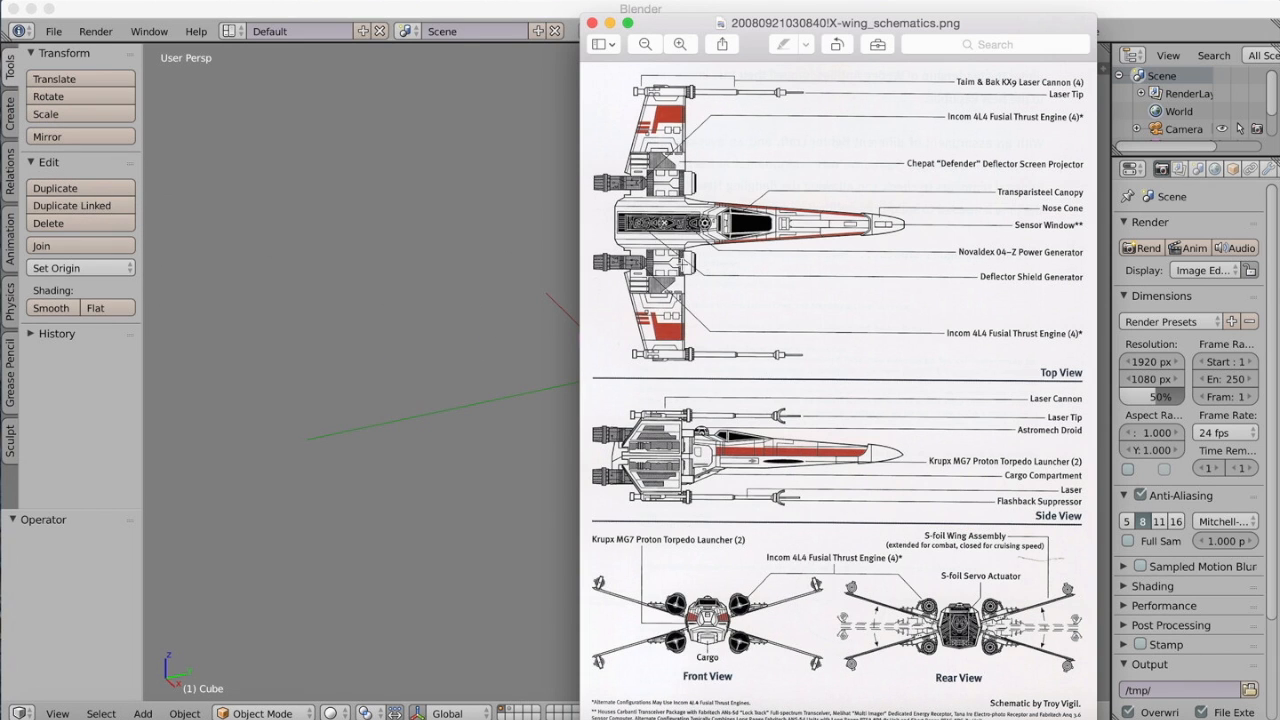
left_click(410, 308)
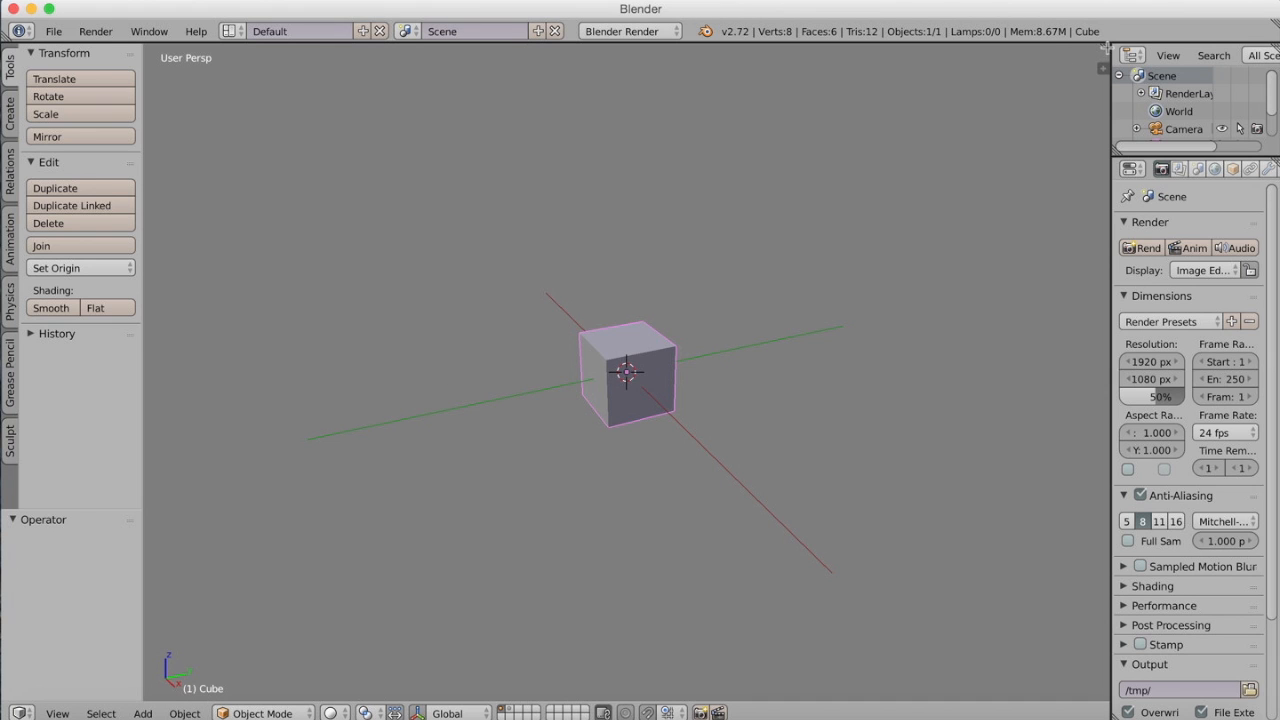
- Split the 3D view into two side-by-side views and show the left view's settings sidebar
left_click_drag(1103, 52, 780, 345)
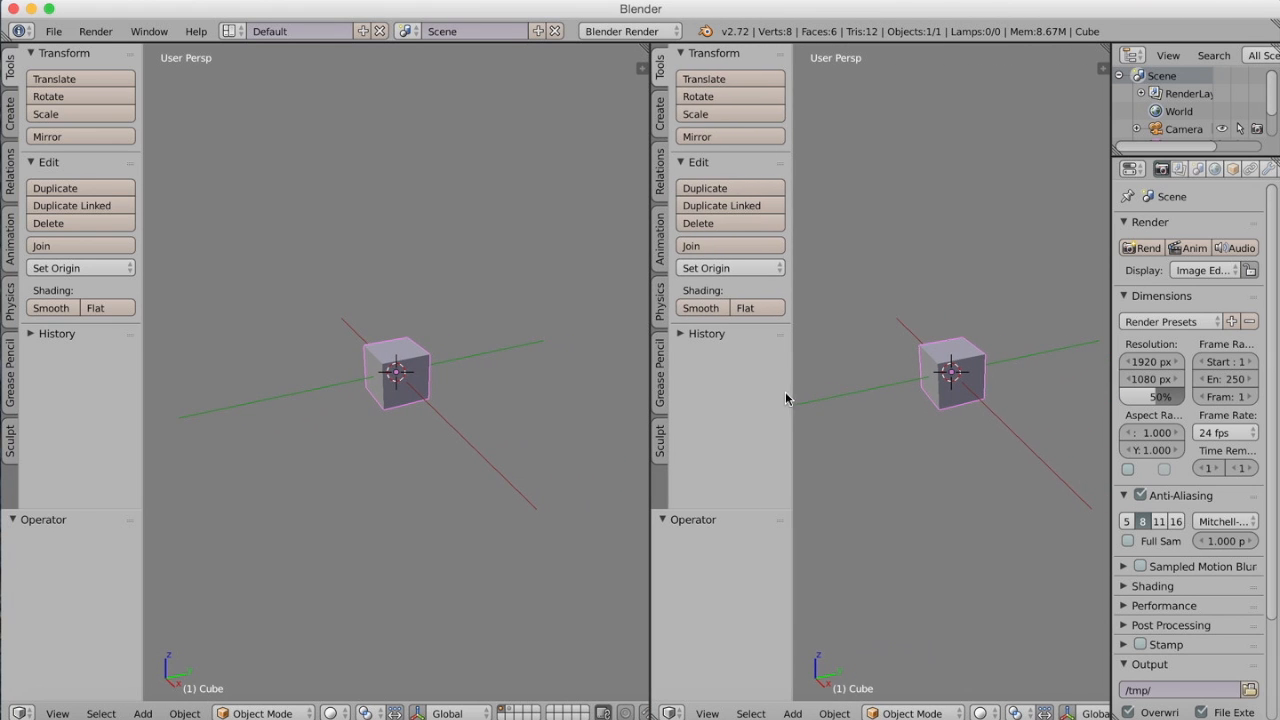
key("t")
left_click(654, 68)
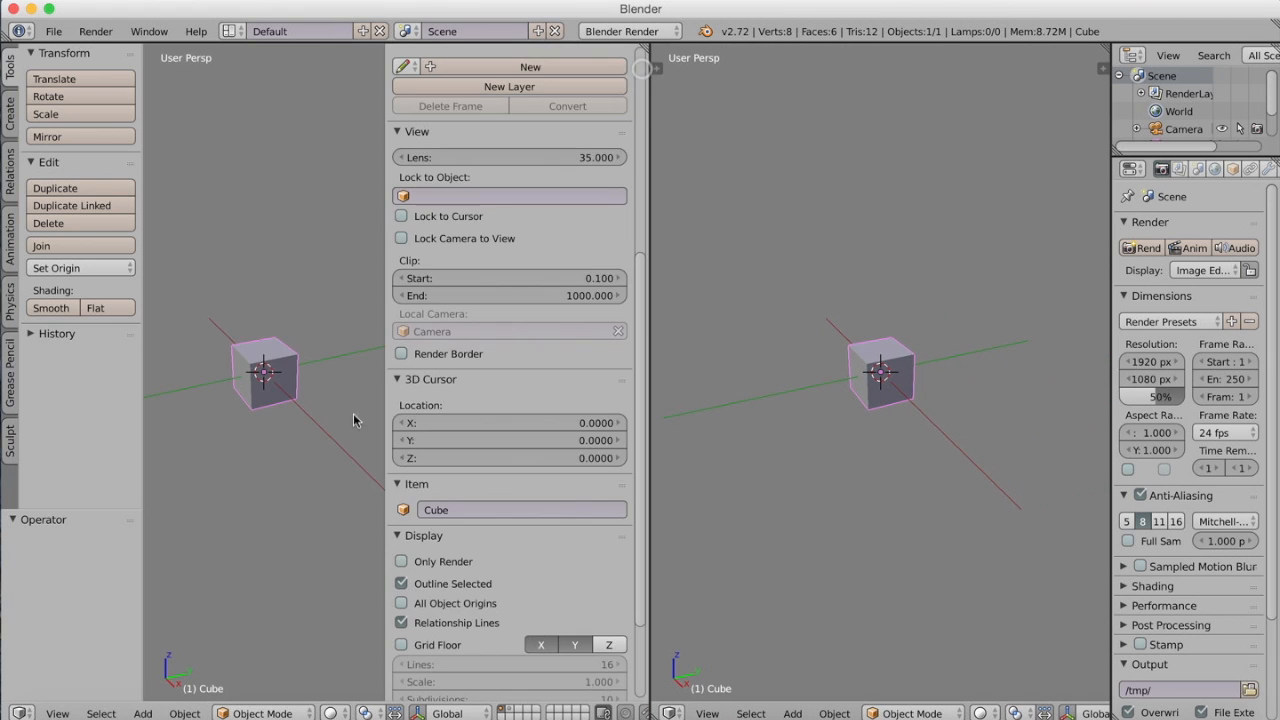
scroll(488, 452, "down", 3)
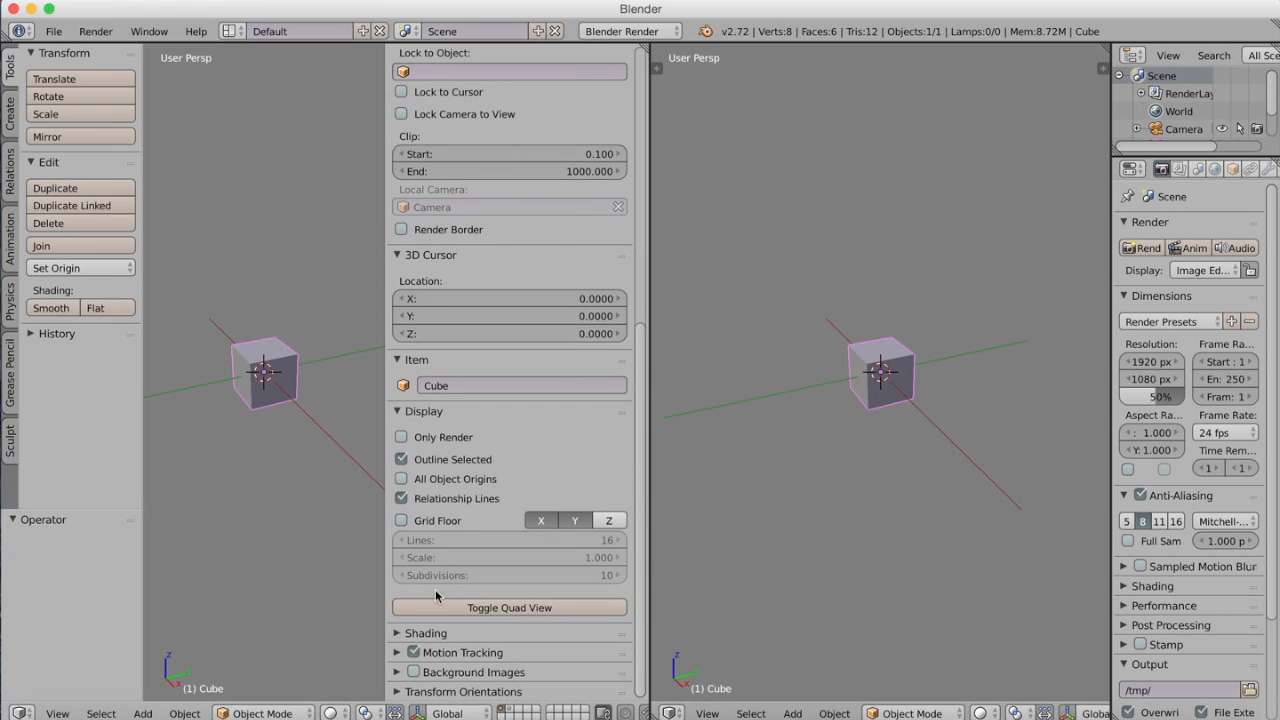
- Enable Background Images in the left view and add a new image slot, ready to set its axis
left_click(414, 673)
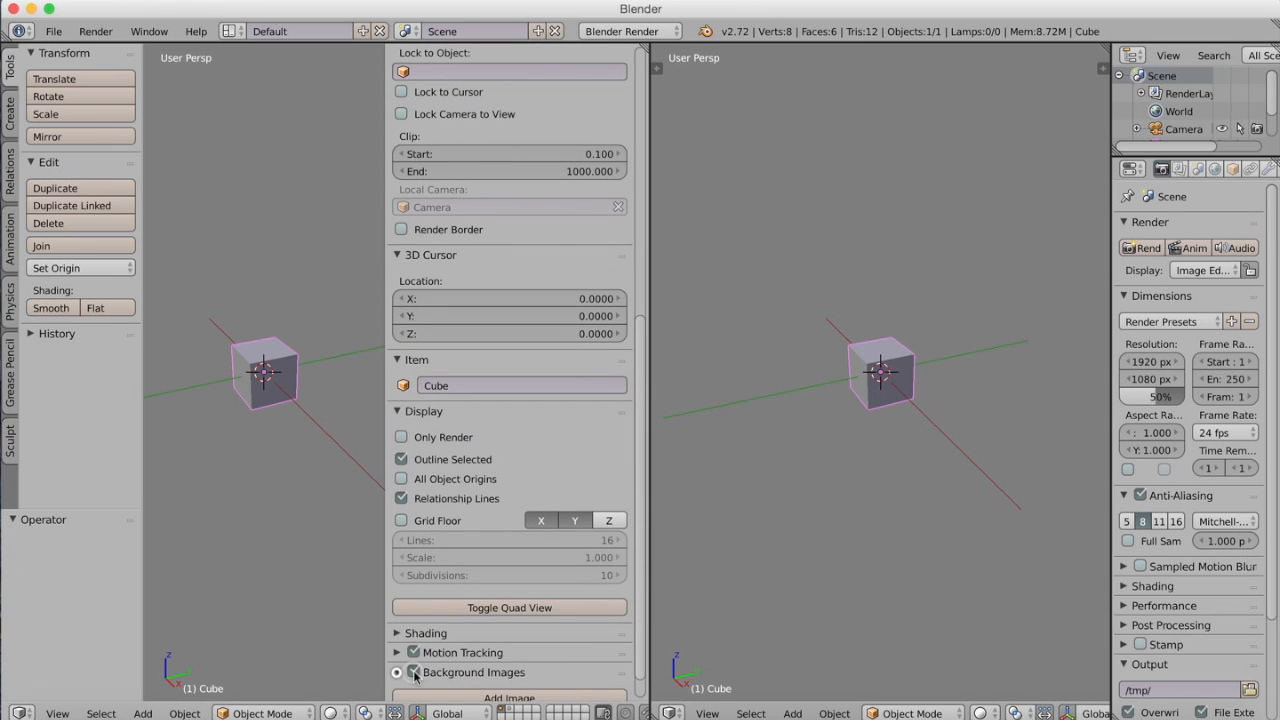
left_click(397, 672)
scroll(500, 600, "down", 1)
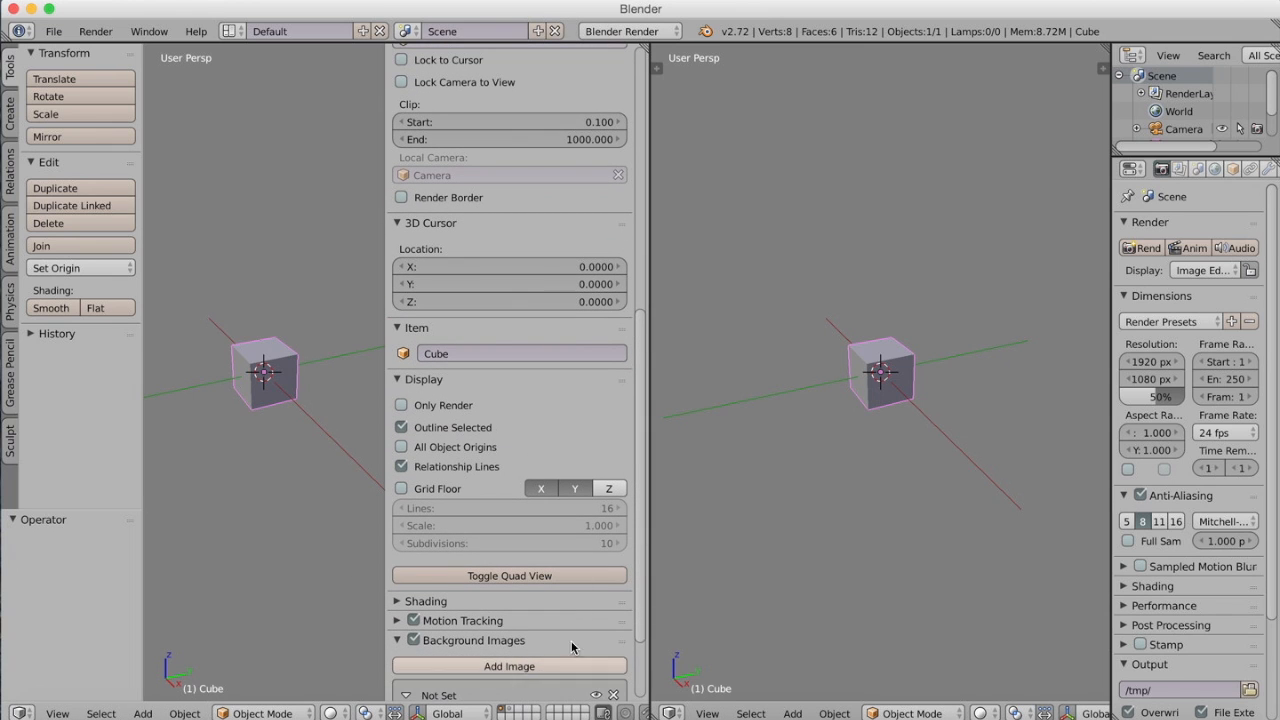
scroll(600, 560, "down", 3)
left_click(548, 620)
left_click(512, 476)
left_click(548, 612)
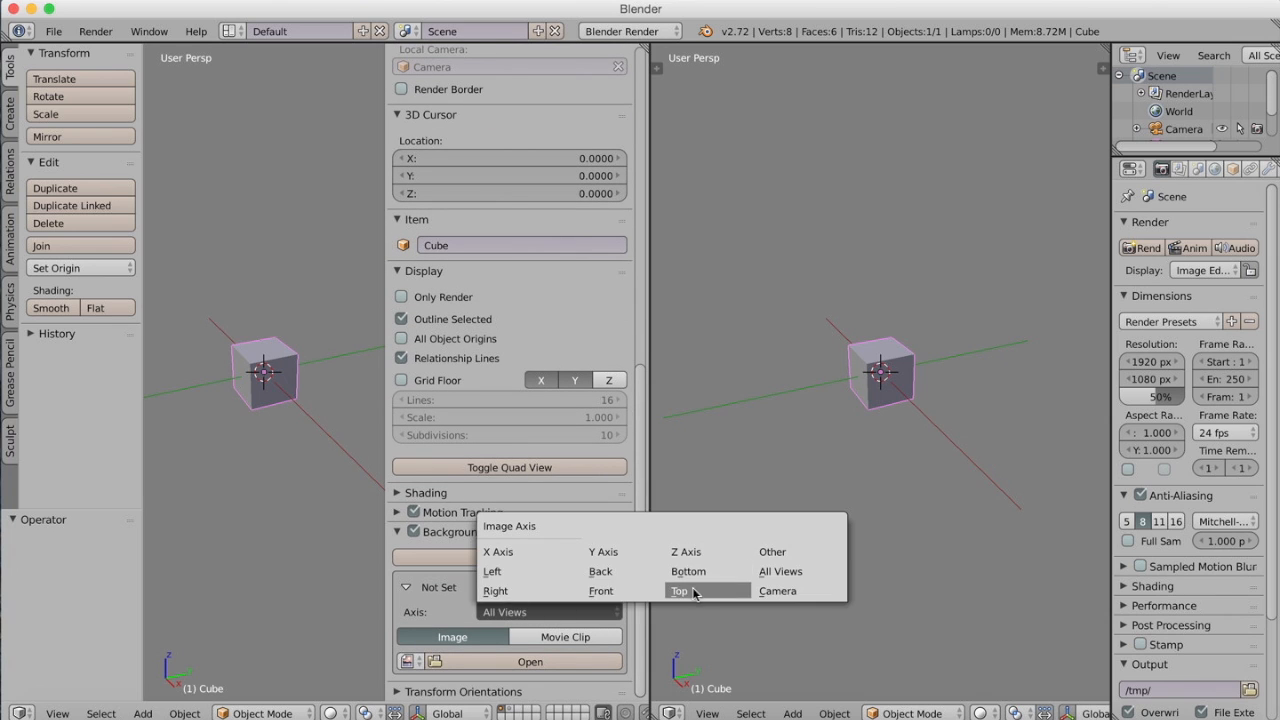
- Assign the slot to Top, load top.jpg from Blender projects/untitled, and view the left pane from the top
left_click(696, 590)
left_click(530, 661)
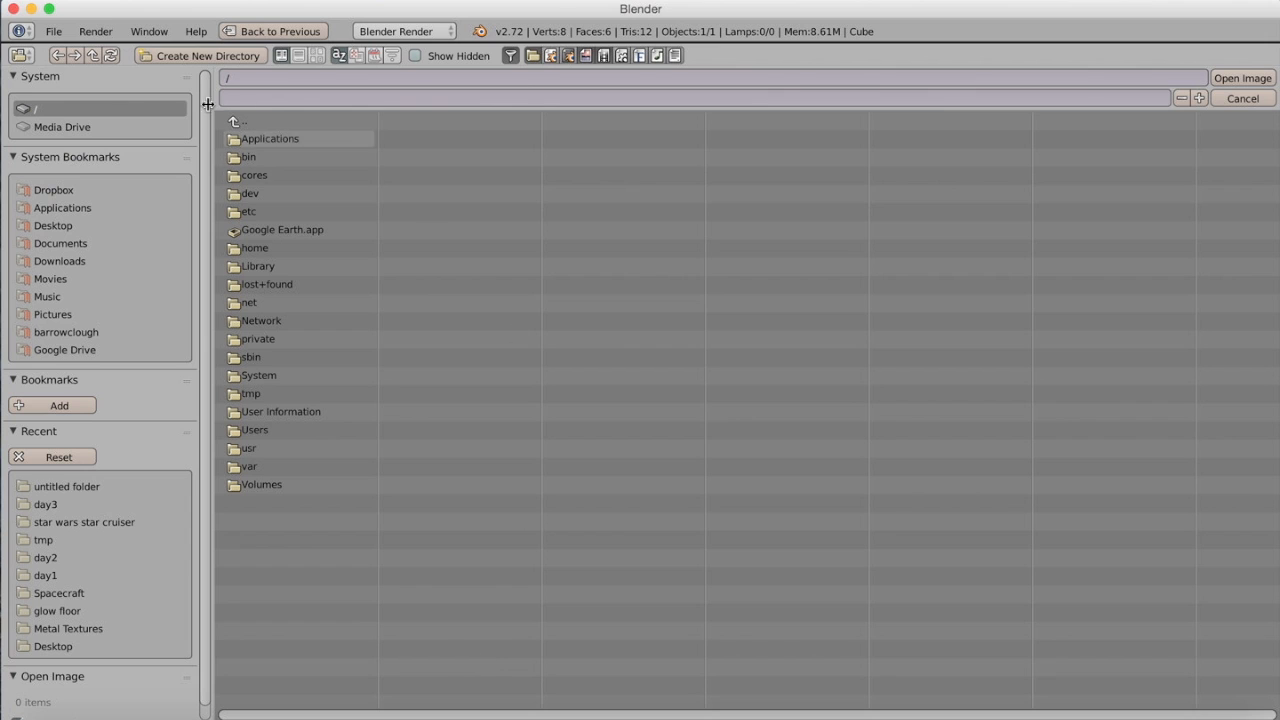
left_click(62, 127)
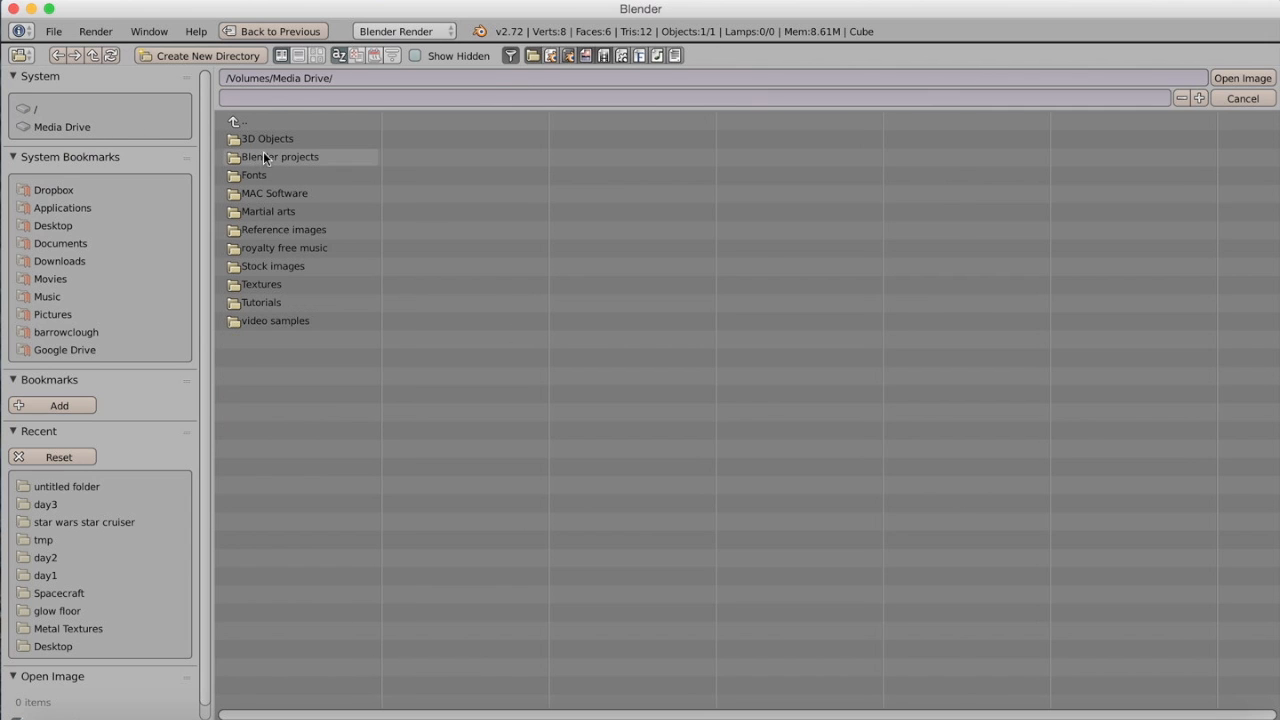
left_click(270, 155)
left_click(270, 266)
left_click(257, 175)
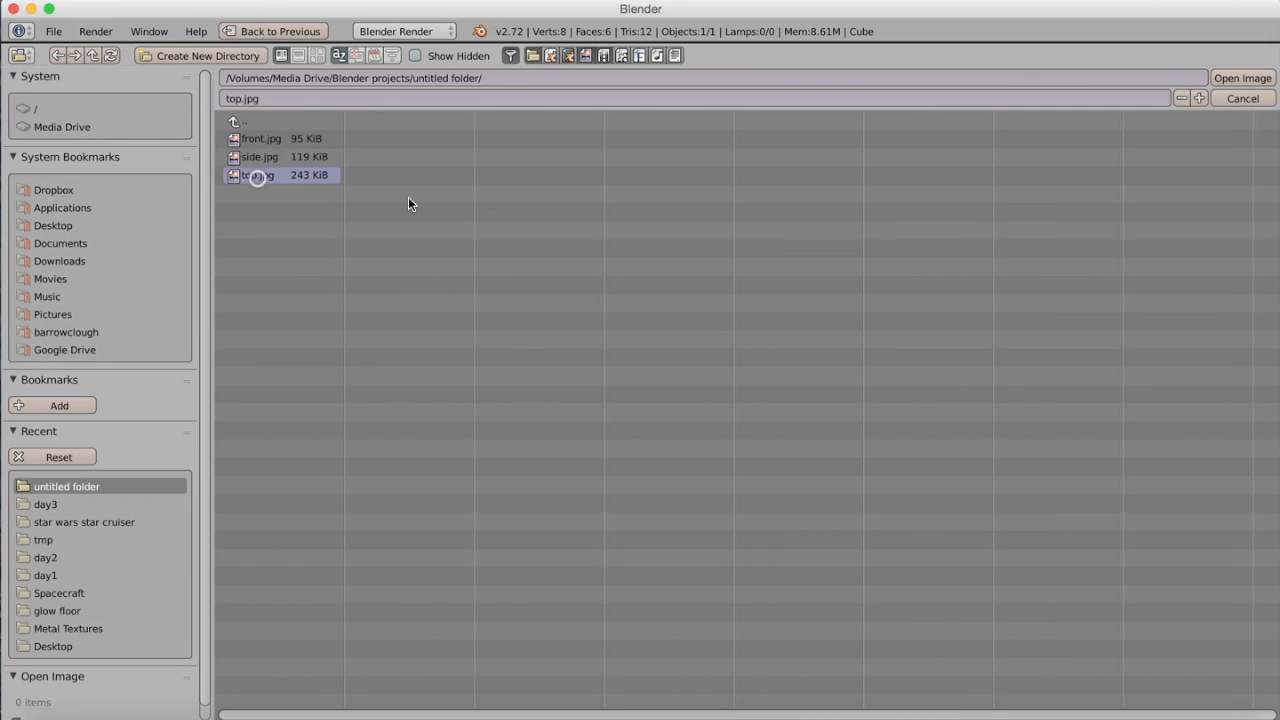
left_click(1242, 78)
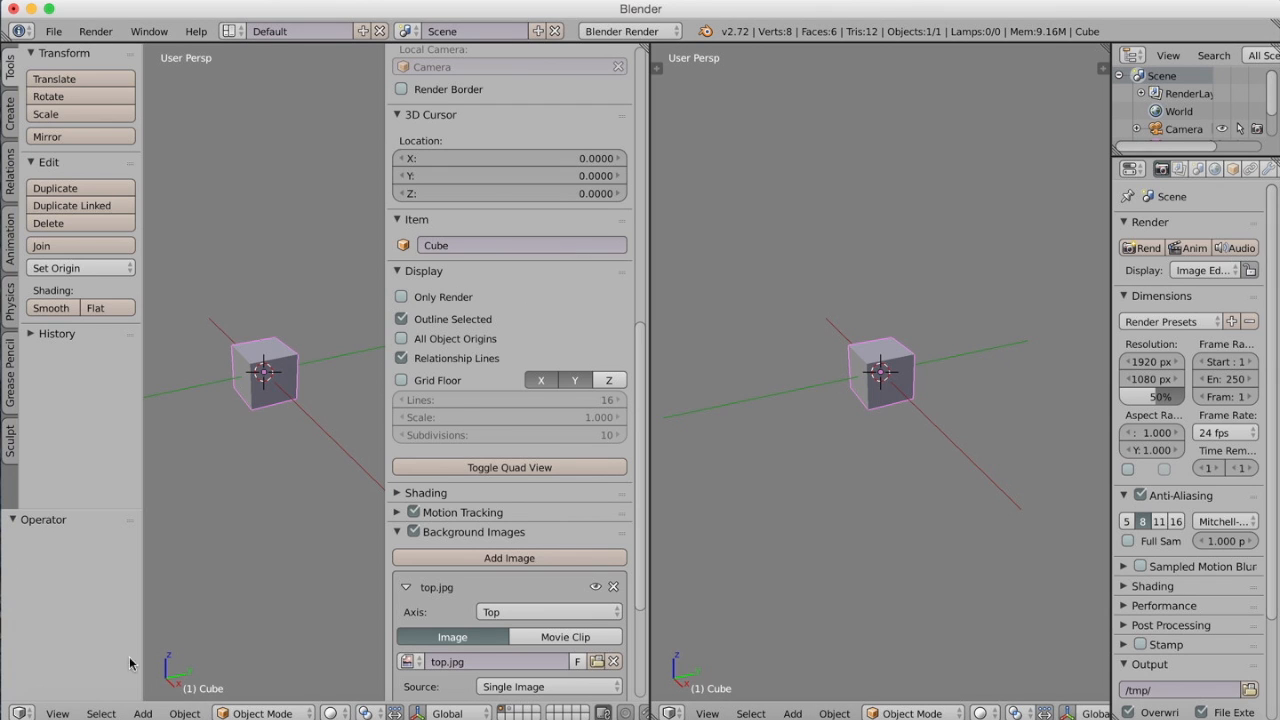
left_click(57, 712)
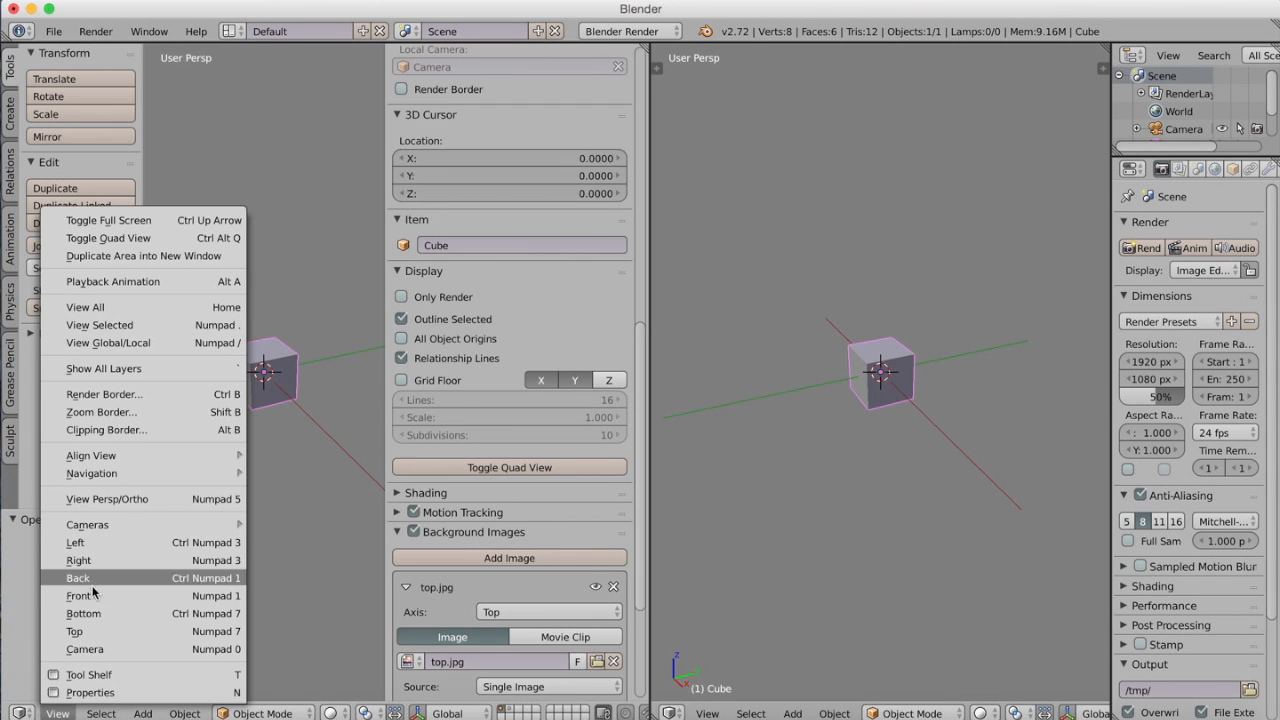
left_click(75, 631)
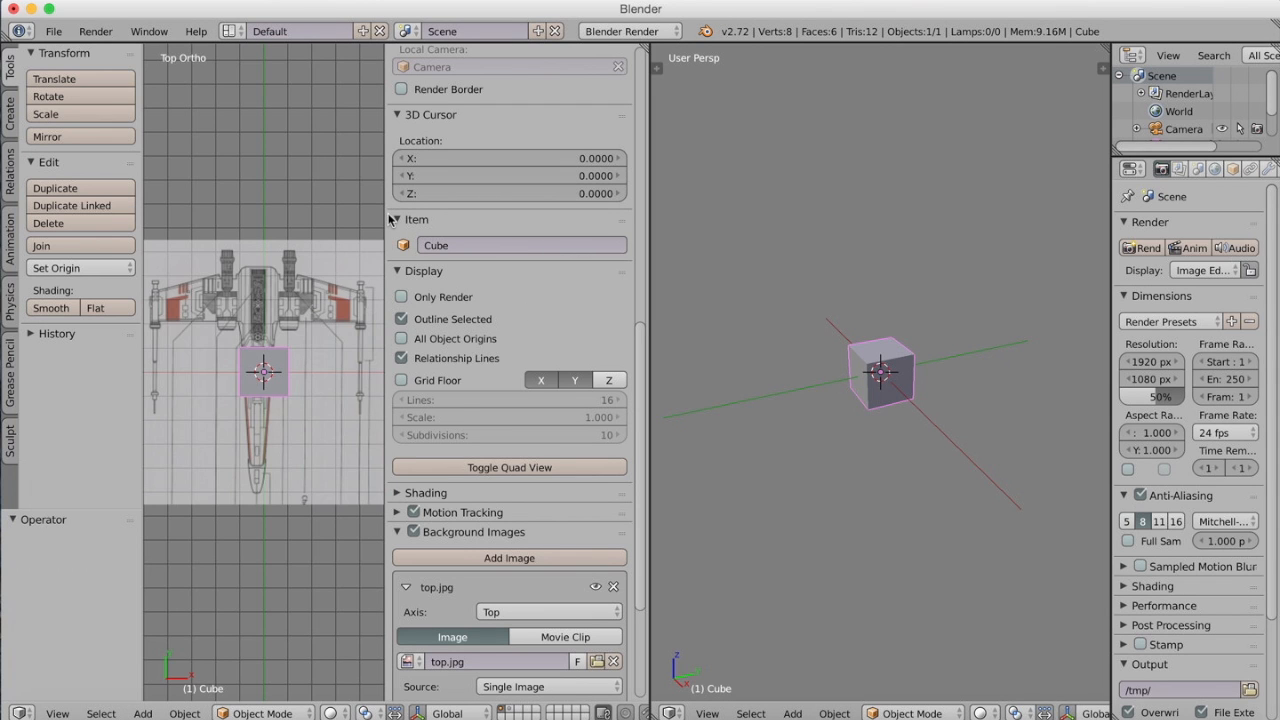
- Hide the left sidebar, enable Background Images in the right view and add an image slot
key("n")
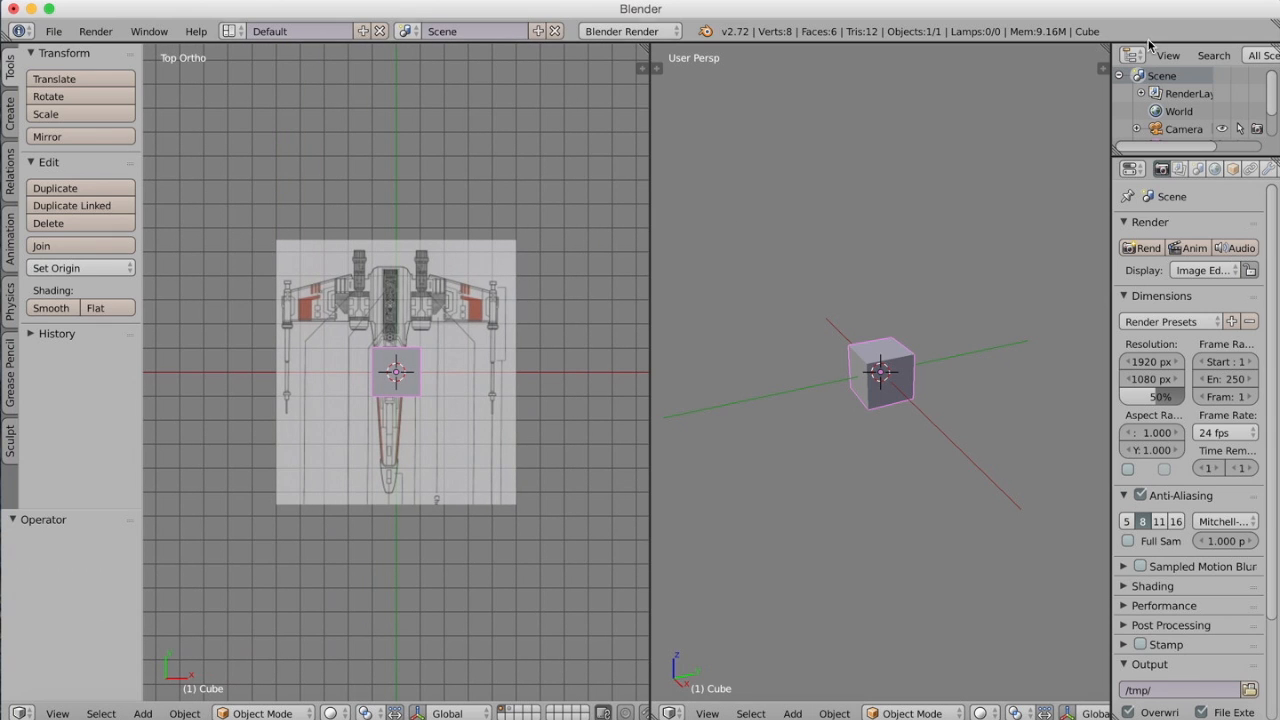
left_click(1108, 68)
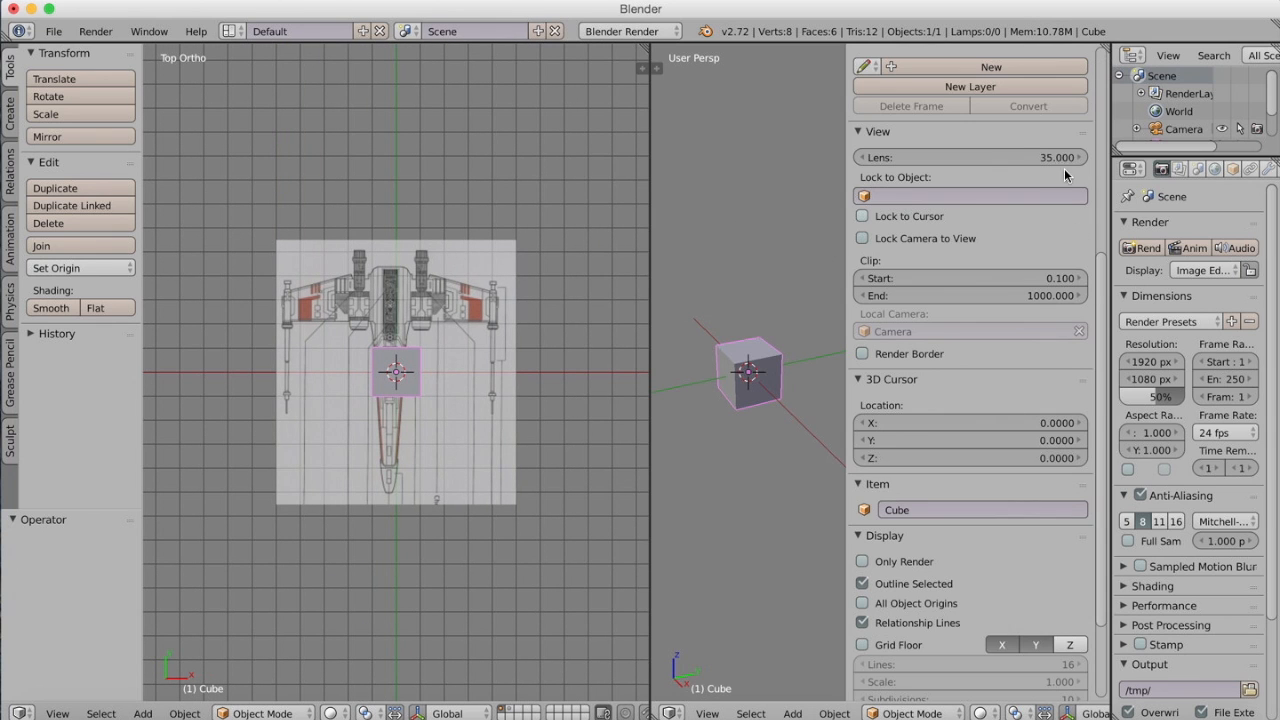
scroll(1100, 160, "up", 3)
scroll(1100, 250, "down", 5)
scroll(1000, 500, "down", 4)
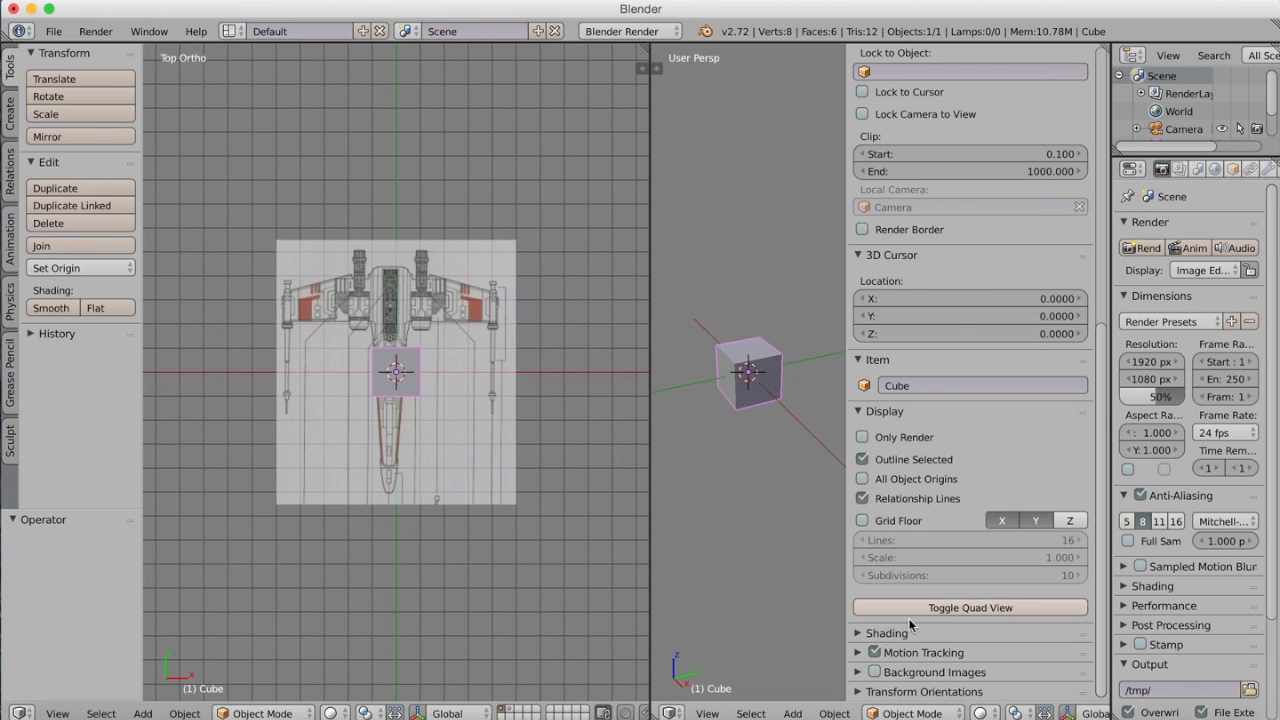
left_click(875, 672)
scroll(1000, 500, "down", 1)
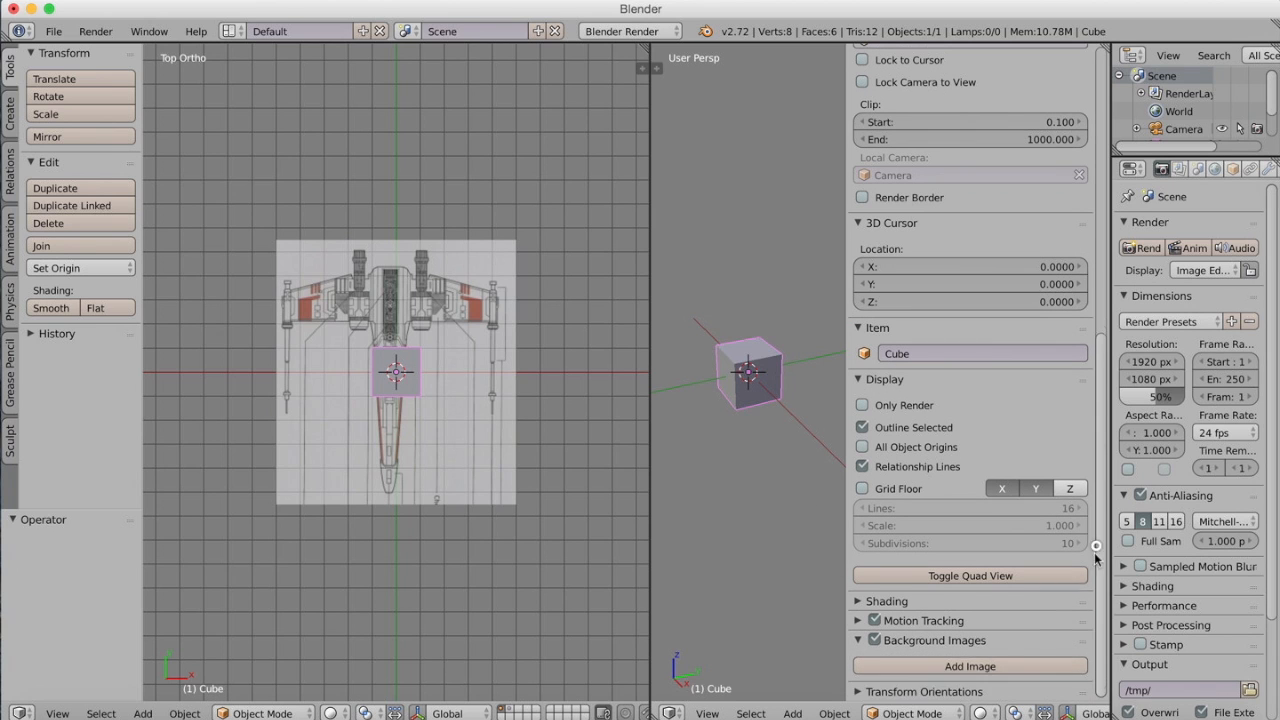
scroll(1000, 500, "down", 3)
left_click(1005, 612)
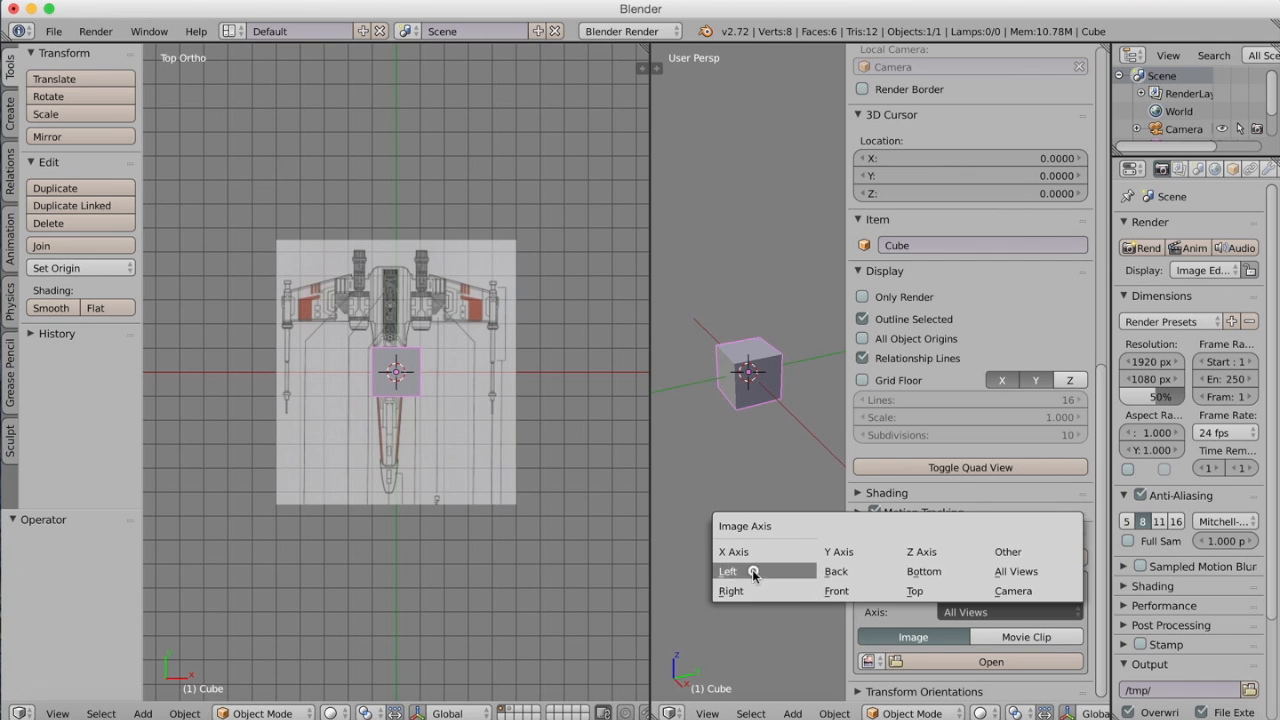
- Assign the slot to the Left axis and load side.jpg from the untitled folder
left_click(752, 569)
left_click(990, 661)
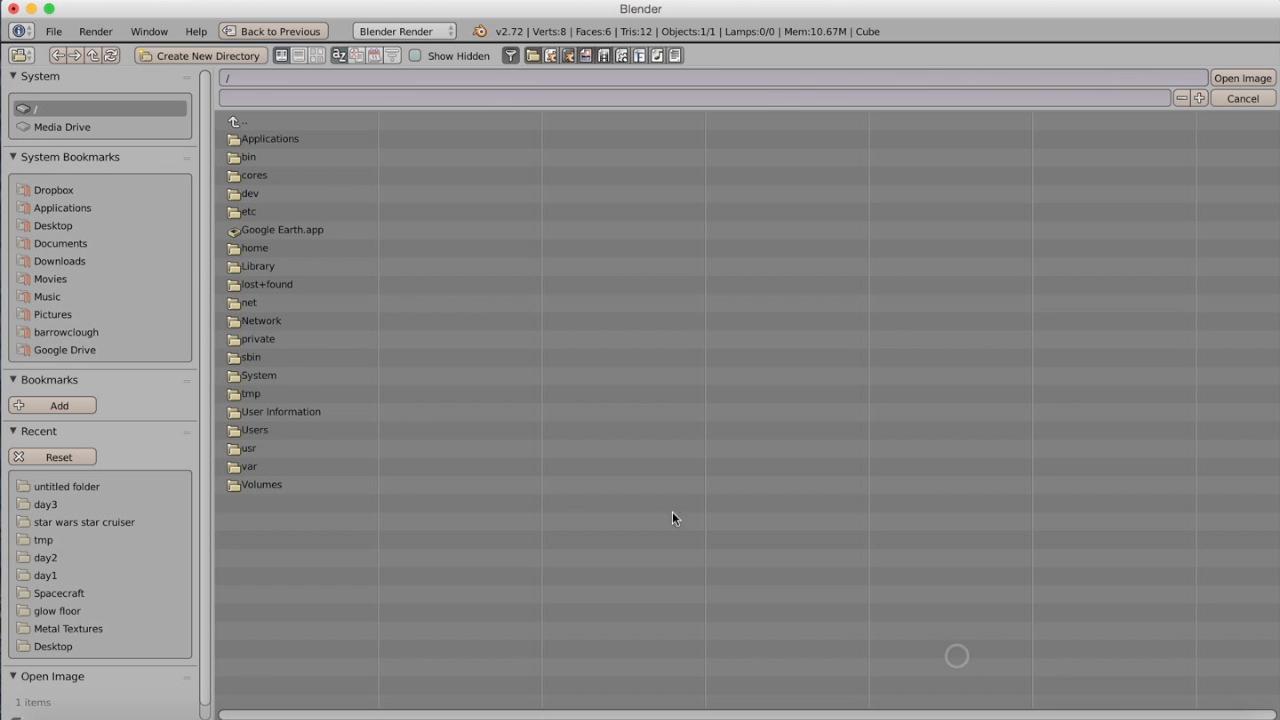
left_click(62, 127)
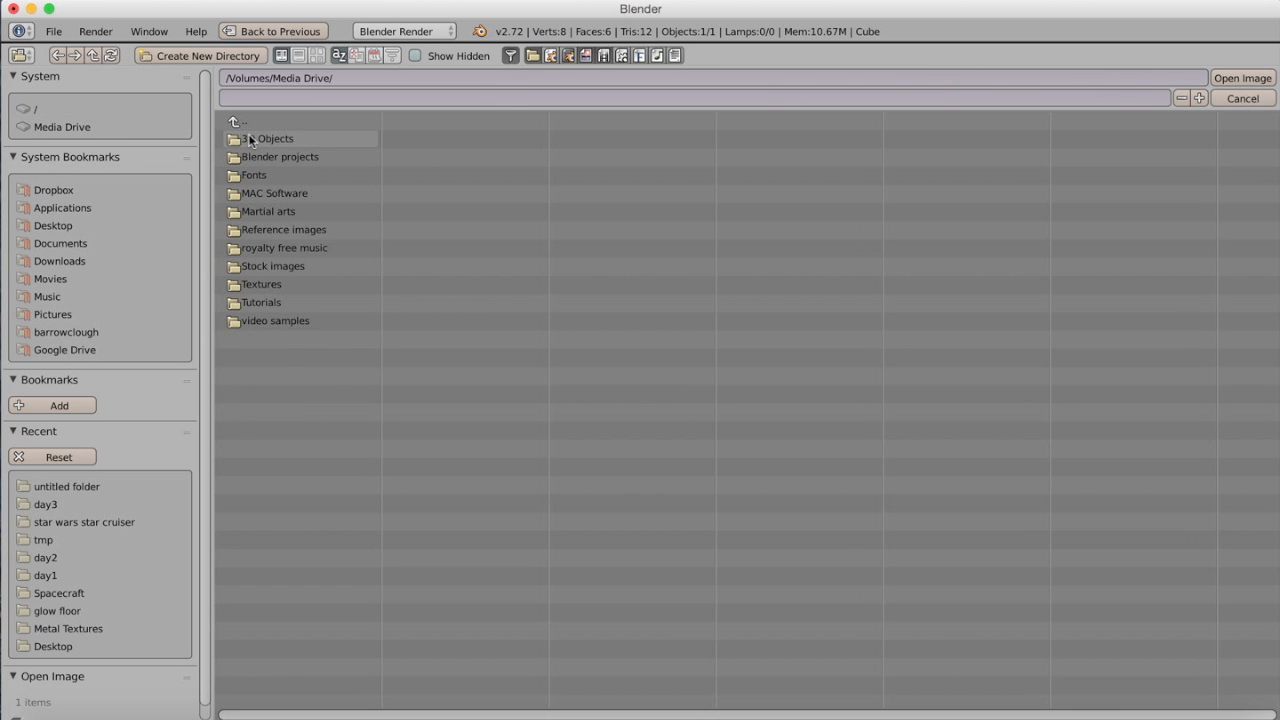
left_click(279, 157)
left_click(286, 268)
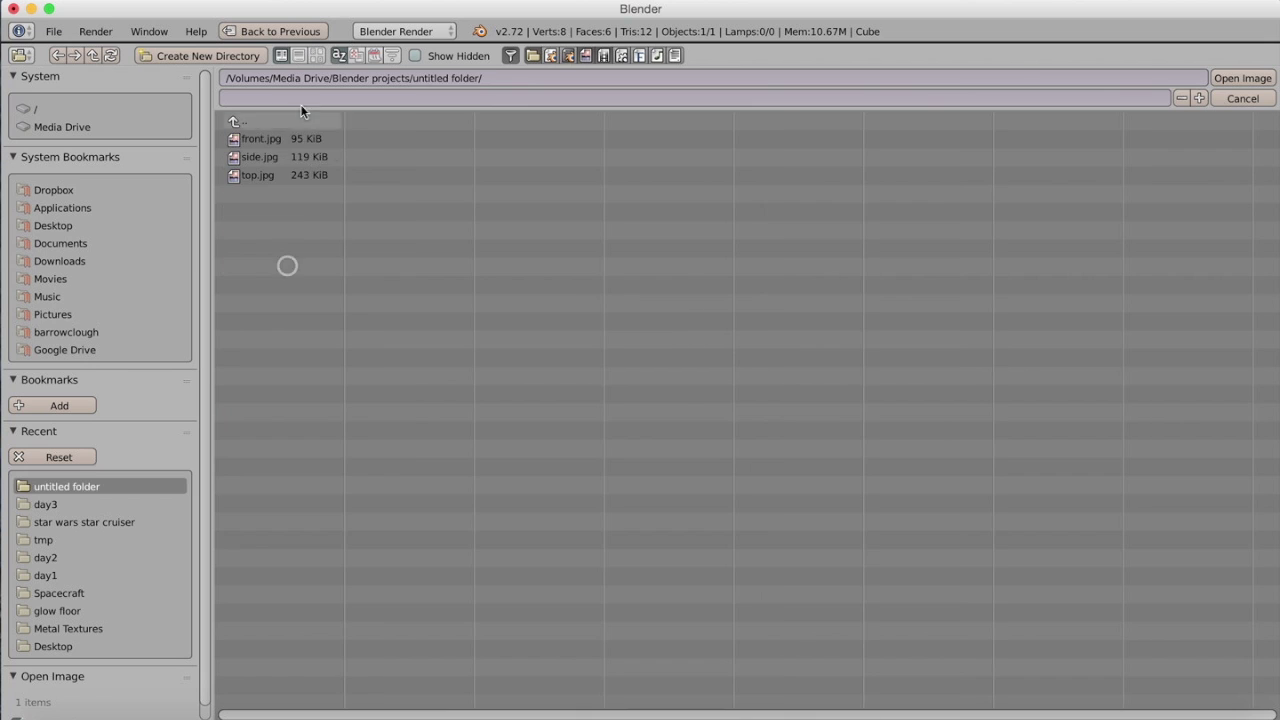
double_click(256, 157)
- Switch the right pane to Left orthographic view and close its sidebar
left_click(706, 712)
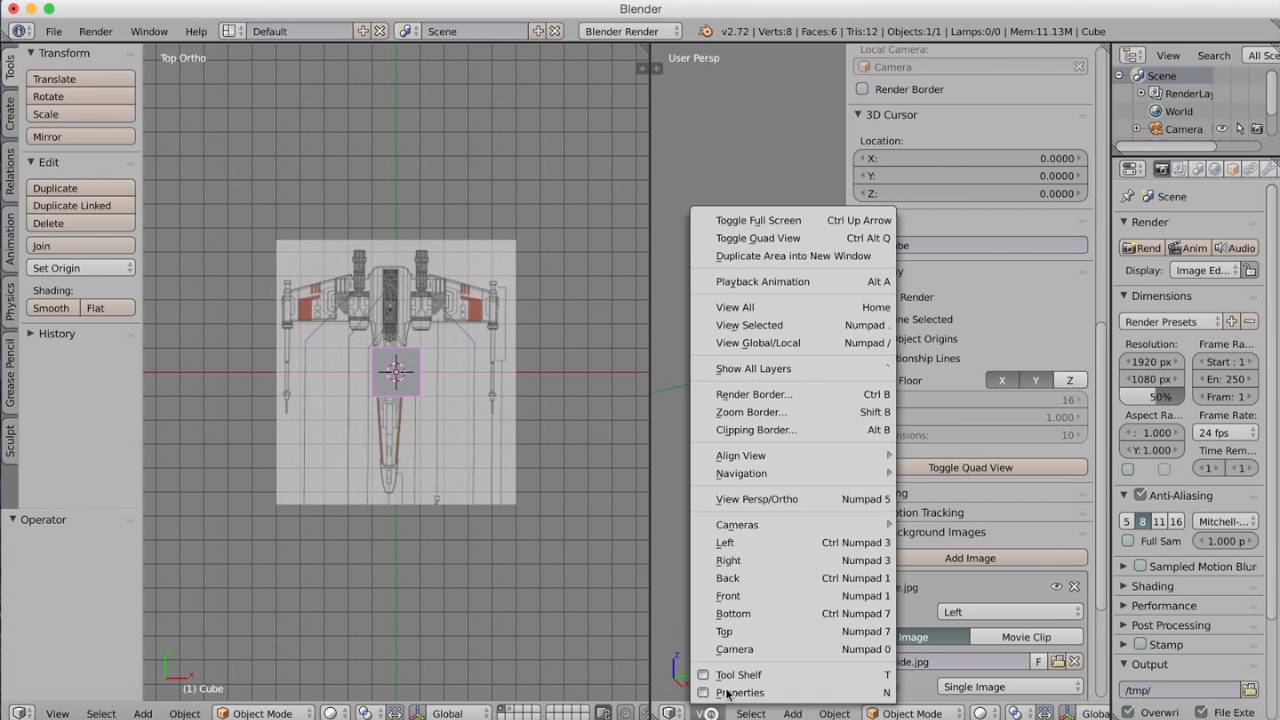
left_click(740, 542)
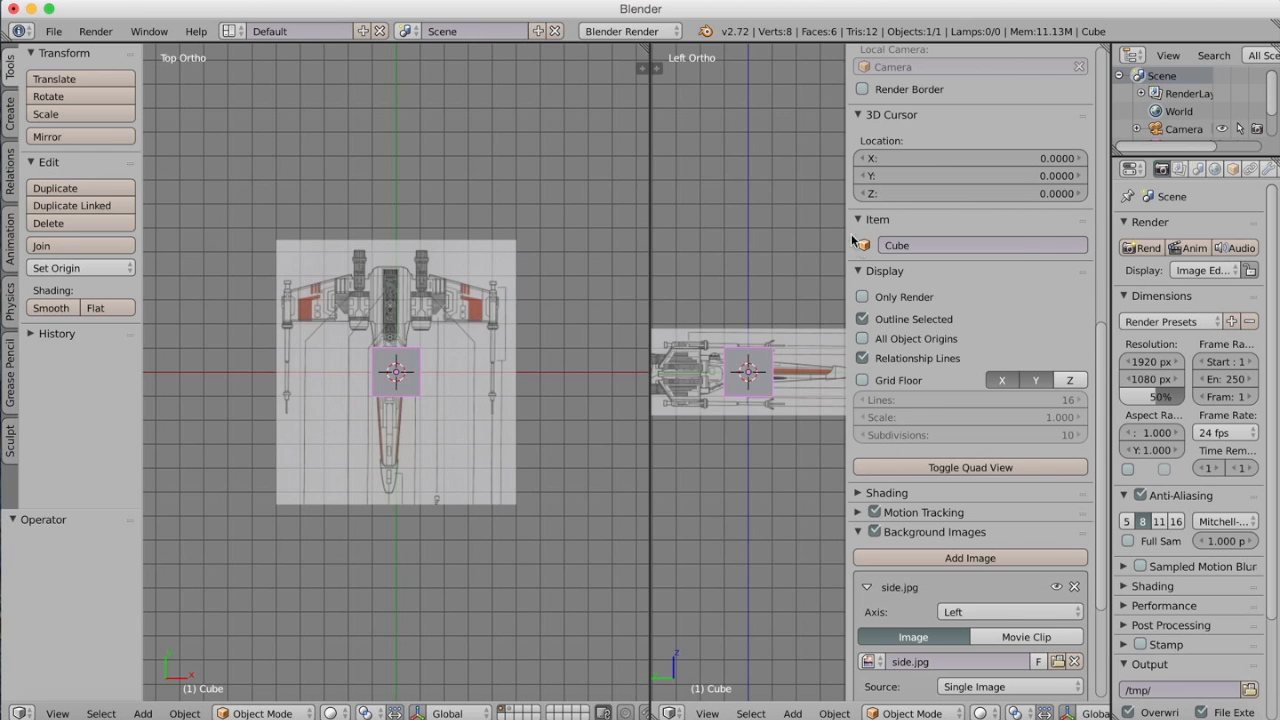
left_click_drag(847, 244, 1127, 263)
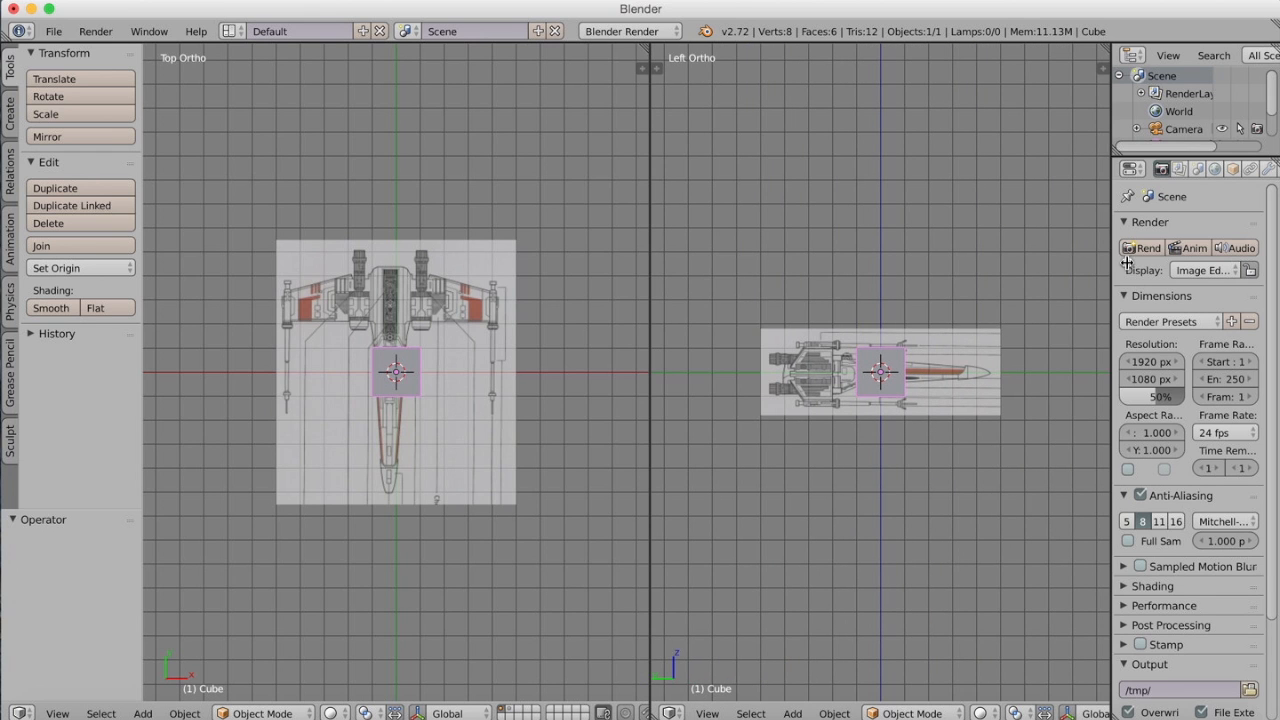
- Split the right view into upper and lower views, remove the upper one's side.jpg and add an empty slot
left_click_drag(1104, 60, 1100, 390)
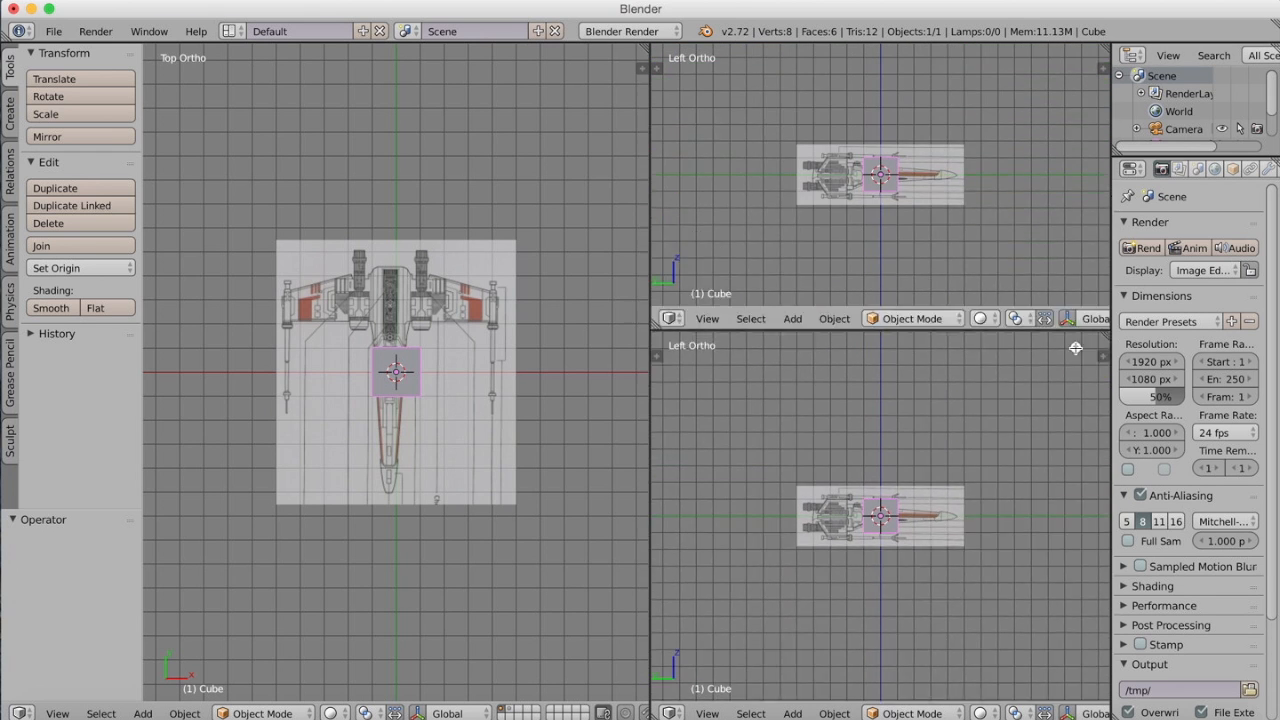
left_click(1102, 64)
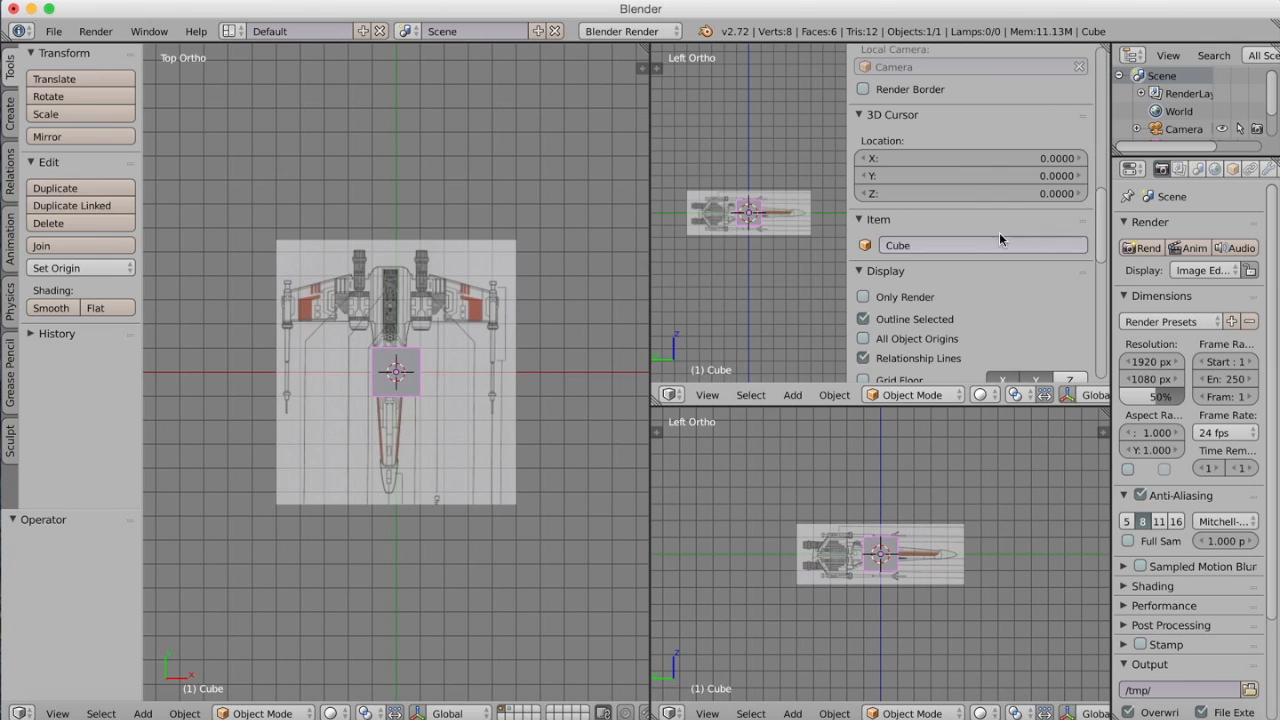
scroll(970, 220, "down", 8)
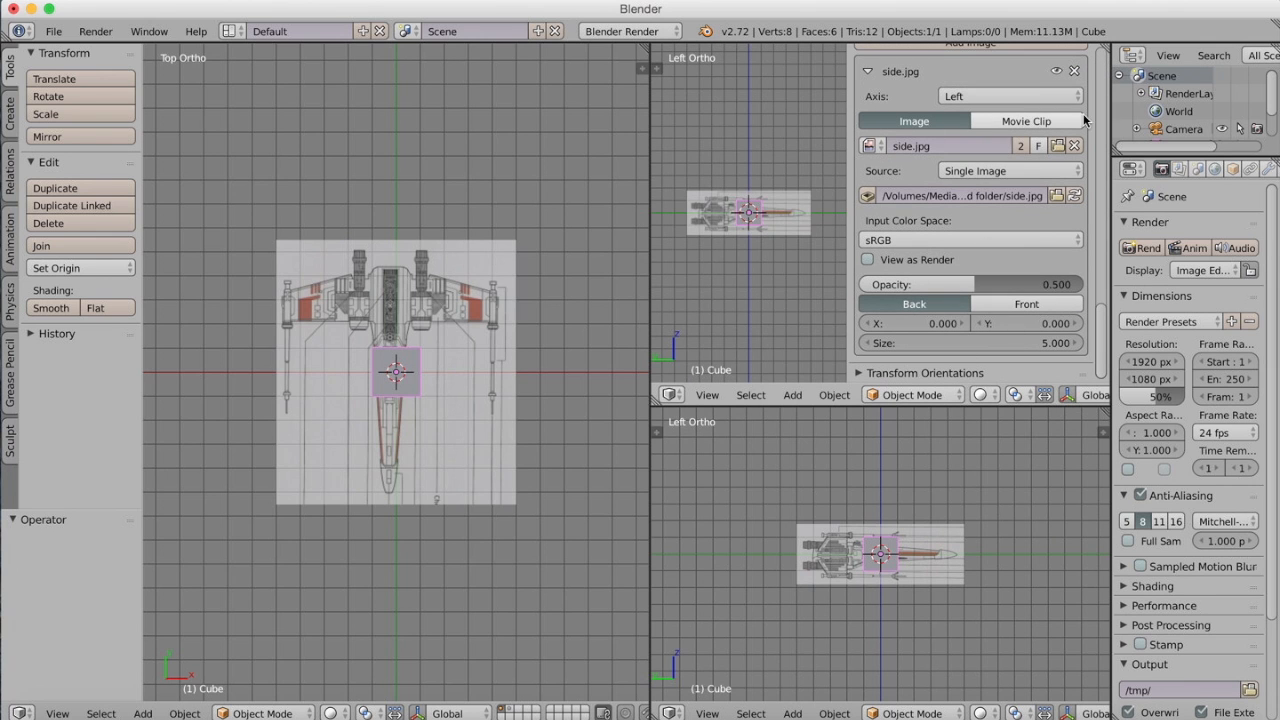
left_click(1077, 73)
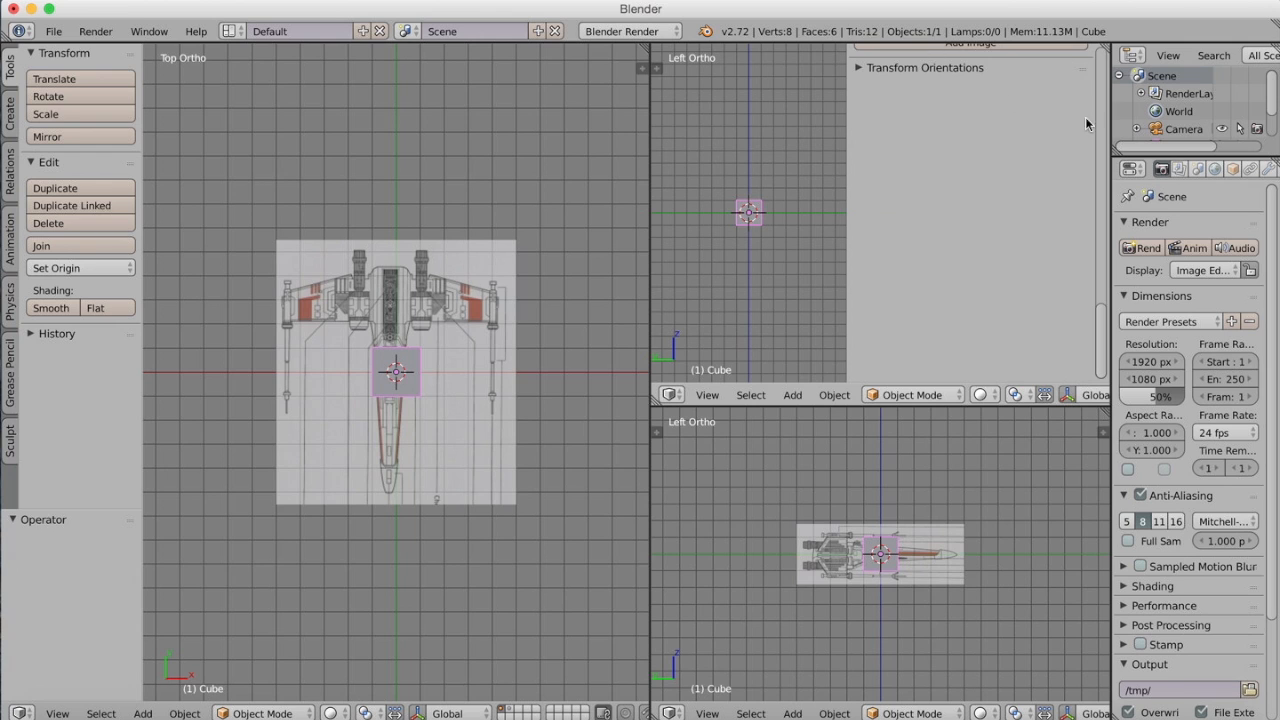
left_click(1010, 46)
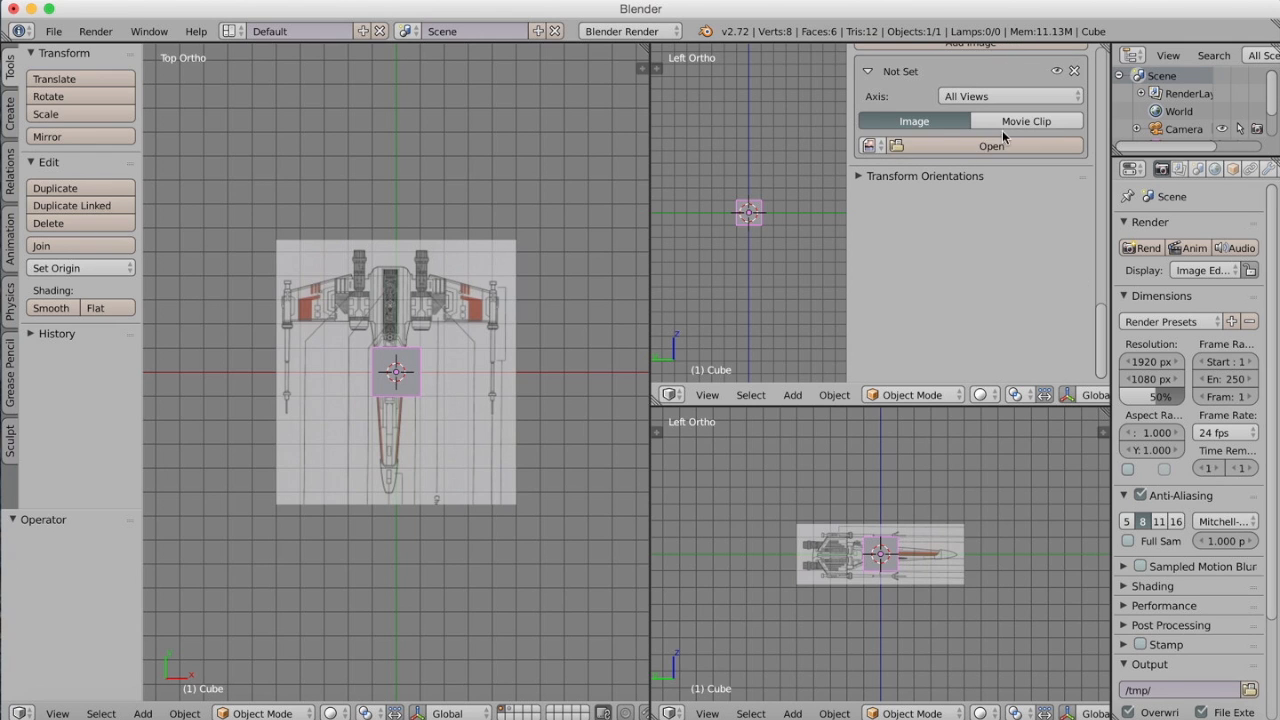
- Load front.jpg into the slot and set it to show only in Front views
left_click(980, 145)
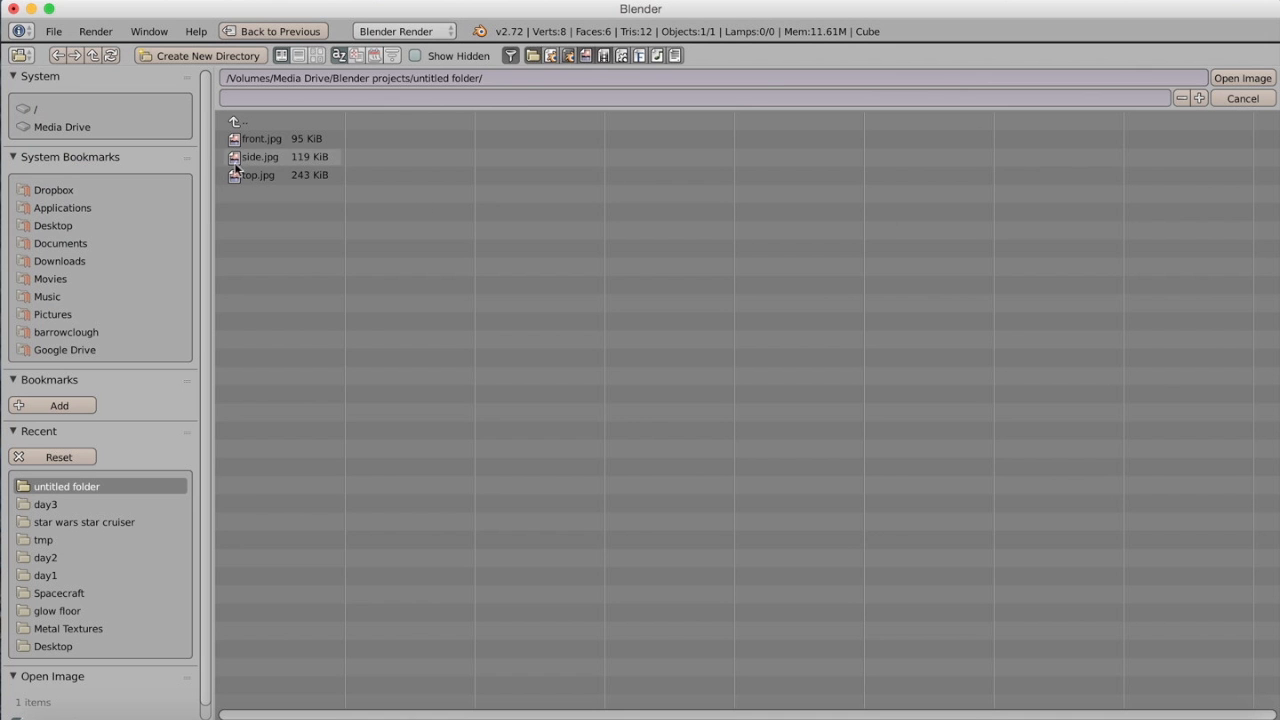
double_click(261, 139)
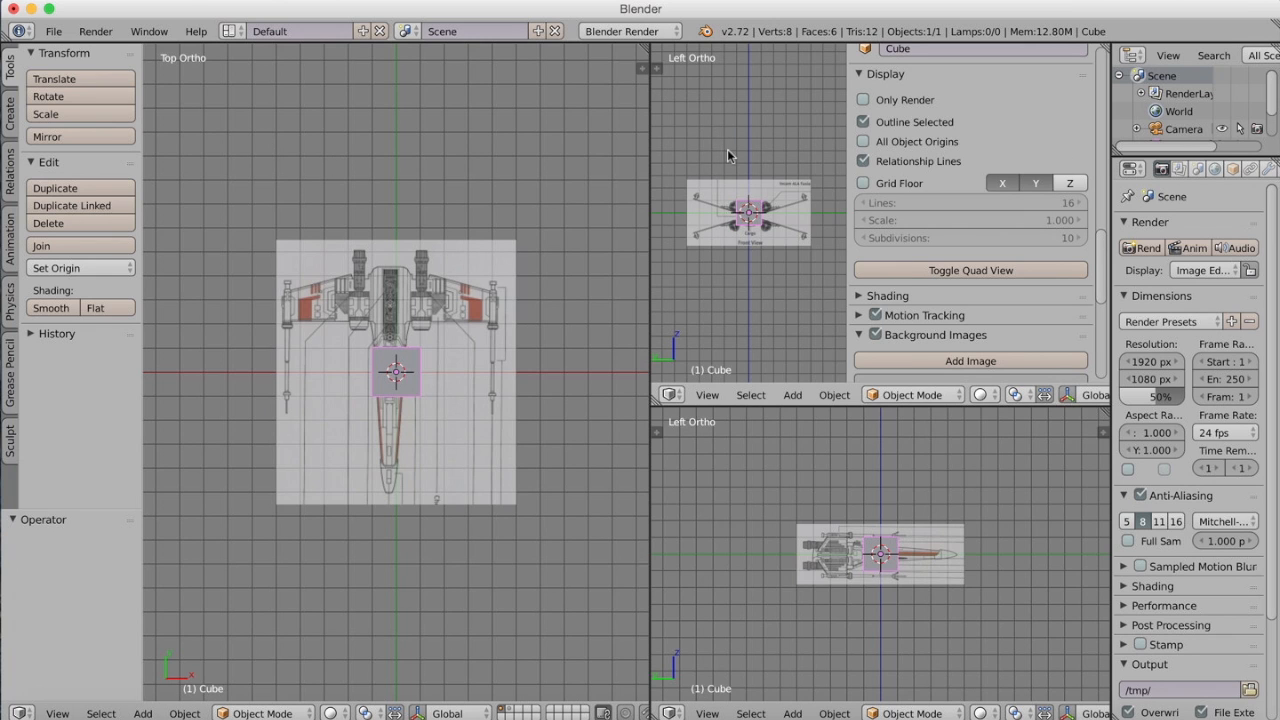
scroll(1032, 275, "down", 5)
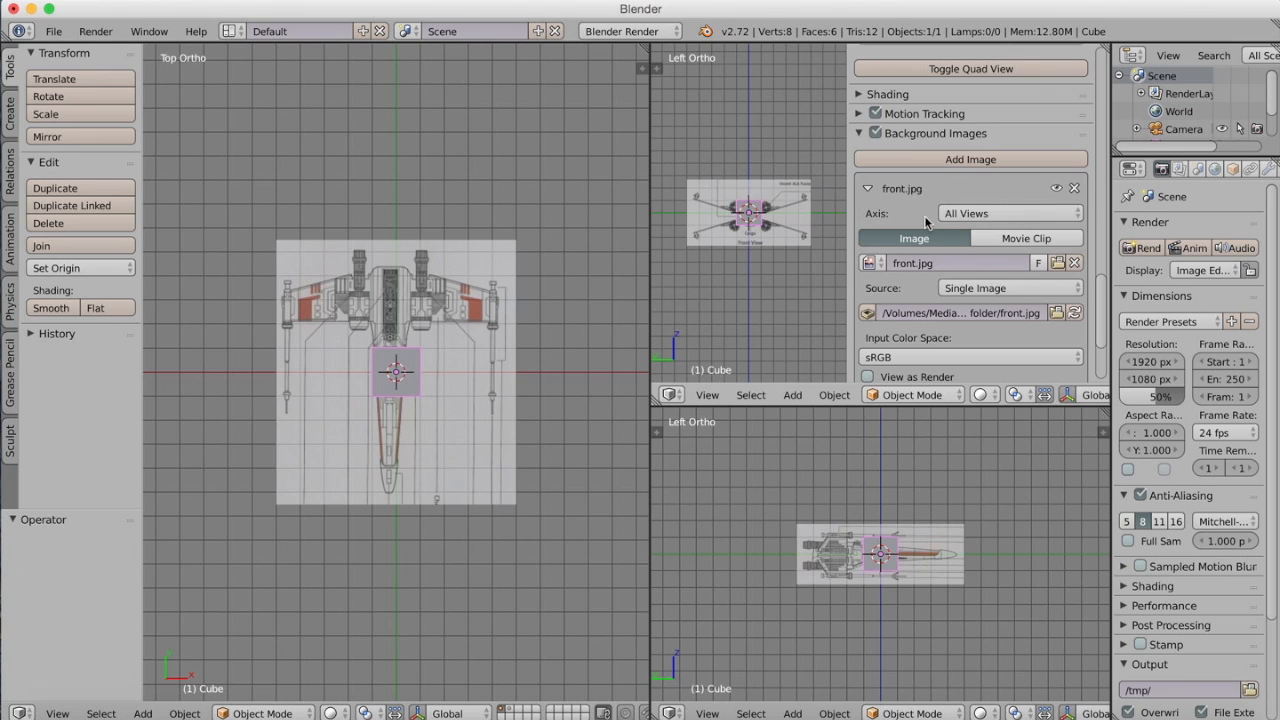
left_click(1010, 213)
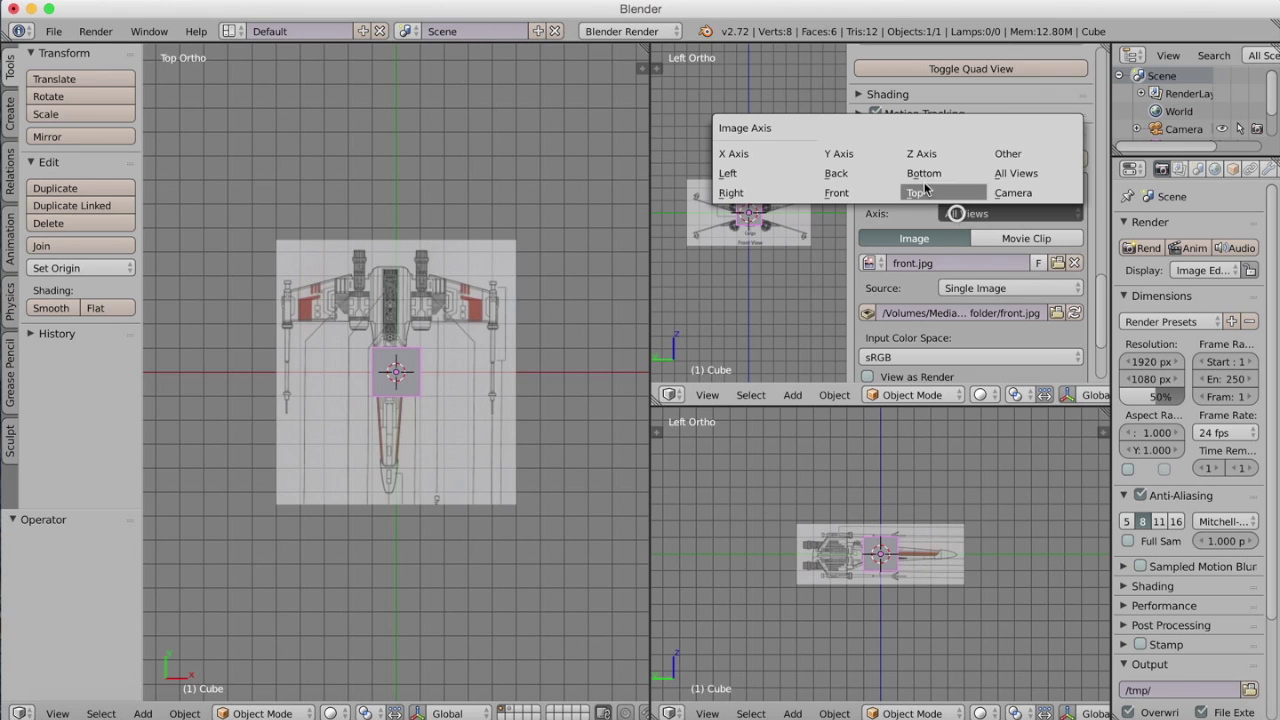
left_click(760, 173)
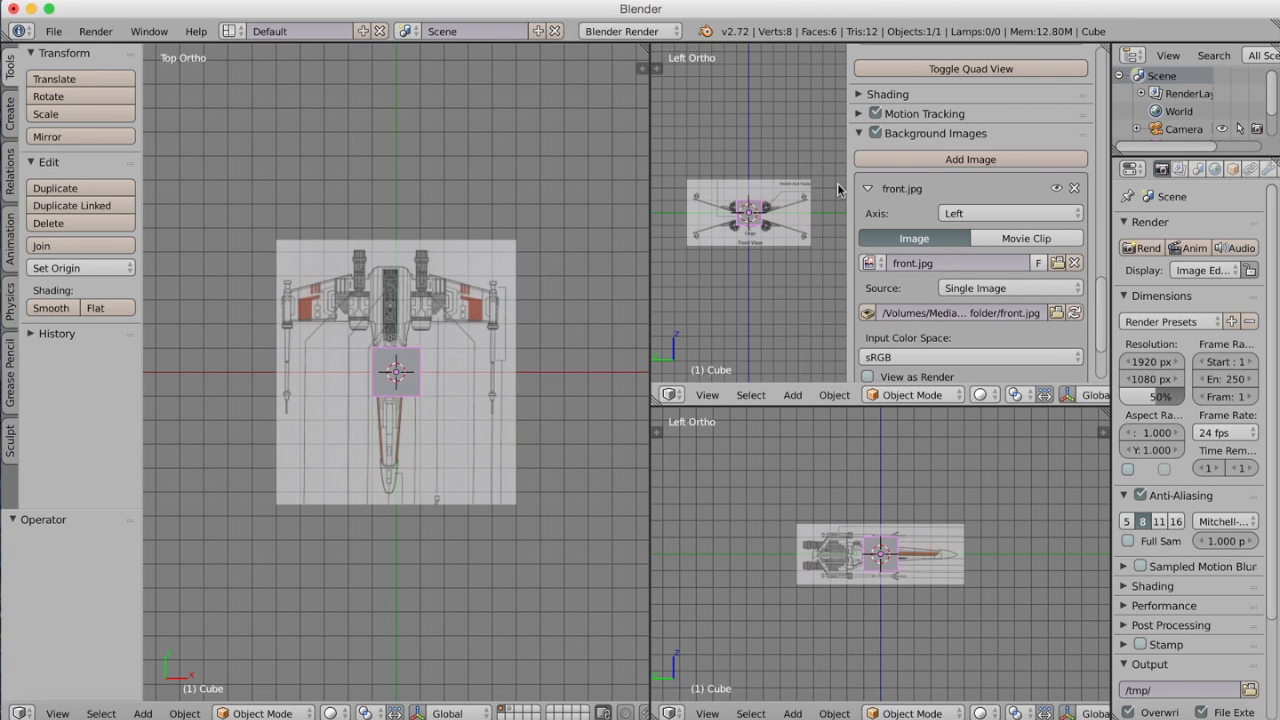
left_click(1010, 213)
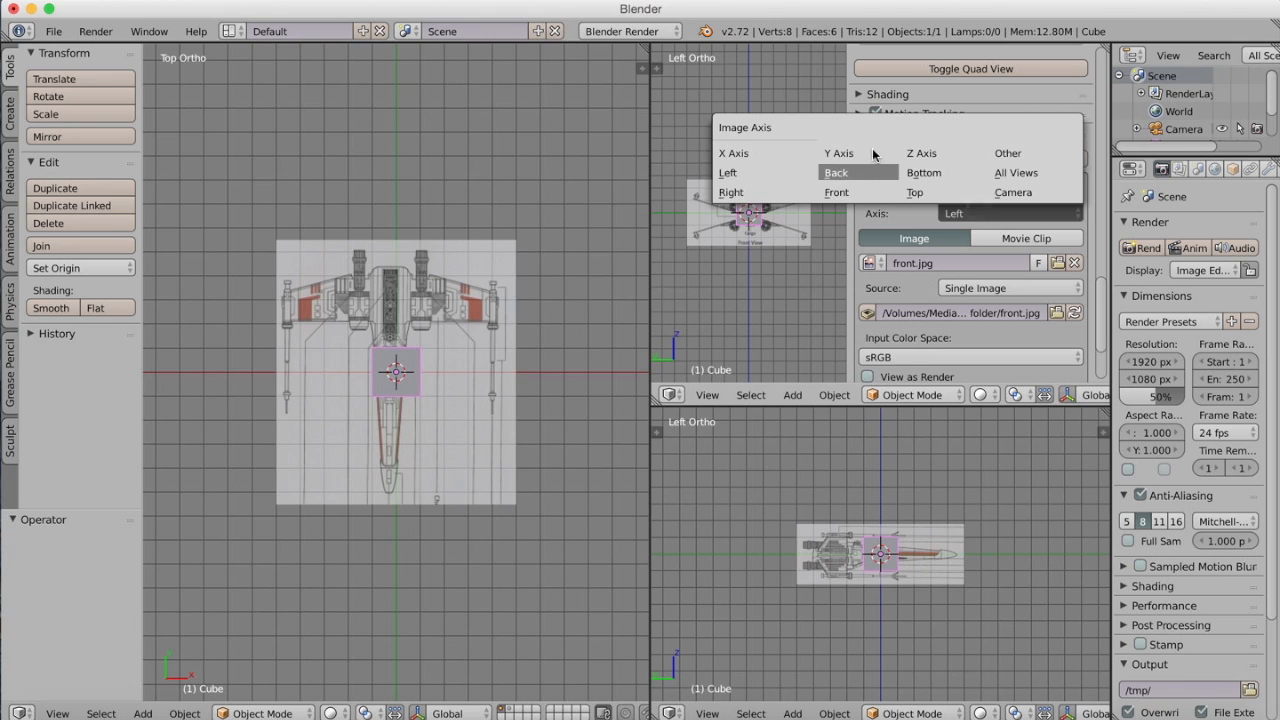
left_click(862, 190)
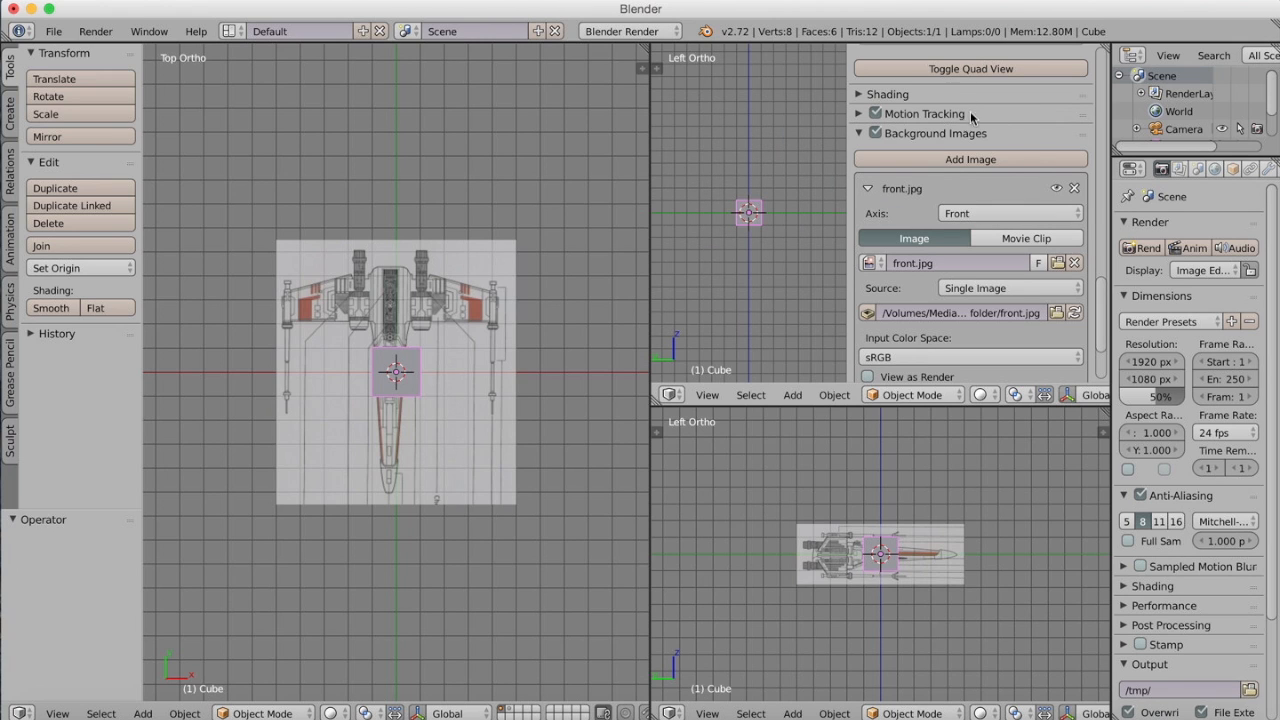
- Switch the upper-right pane to Front orthographic view and give it full width
left_click(707, 394)
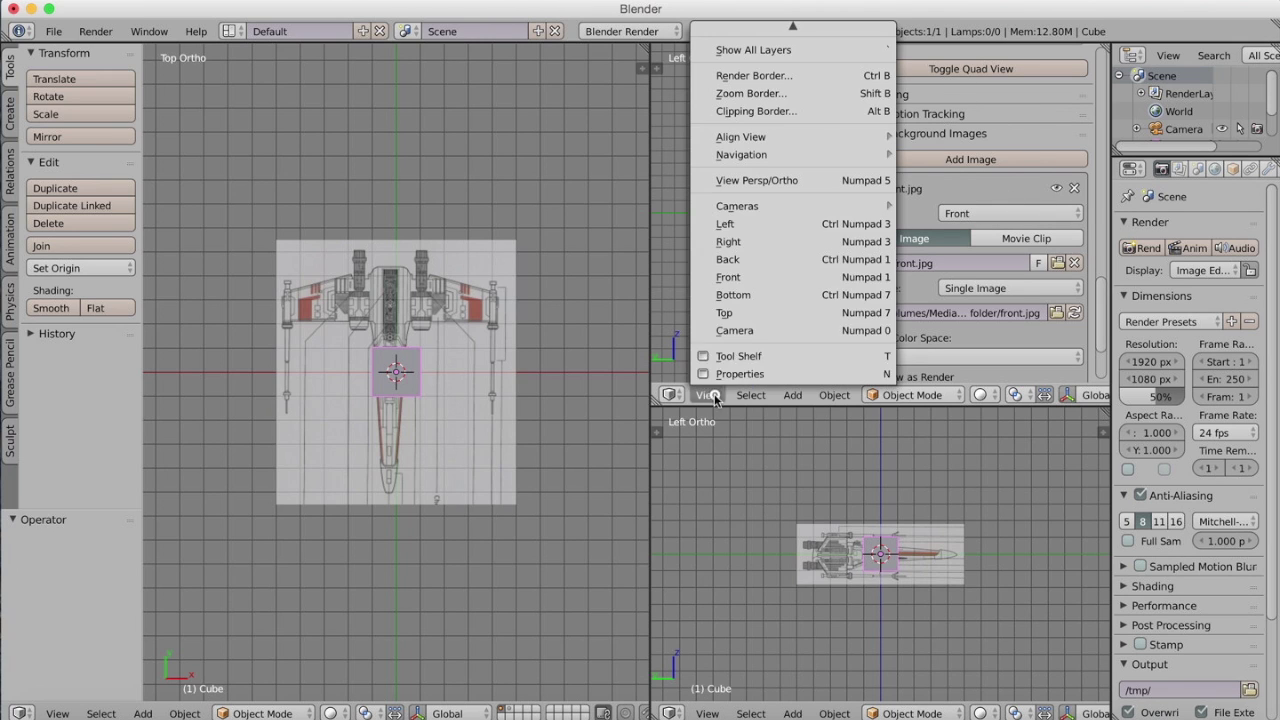
left_click(740, 292)
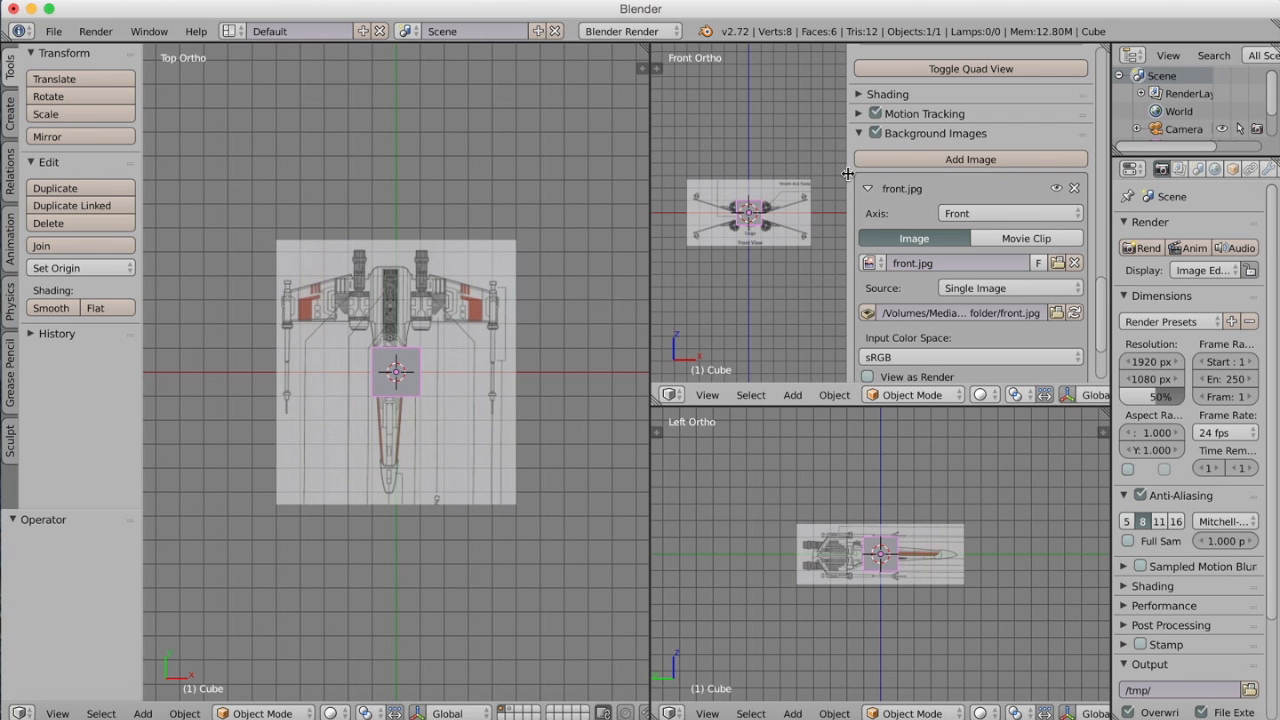
left_click_drag(848, 174, 1105, 250)
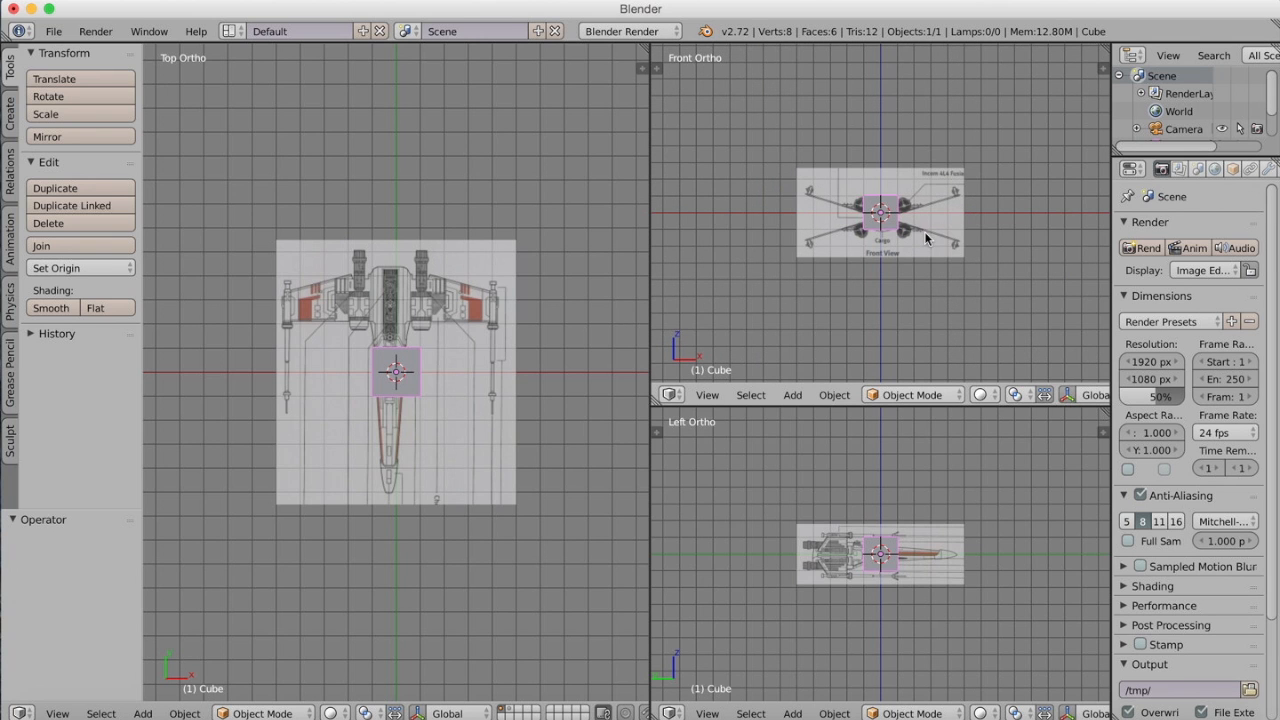
scroll(919, 236, "up", 4)
scroll(919, 236, "up", 3)
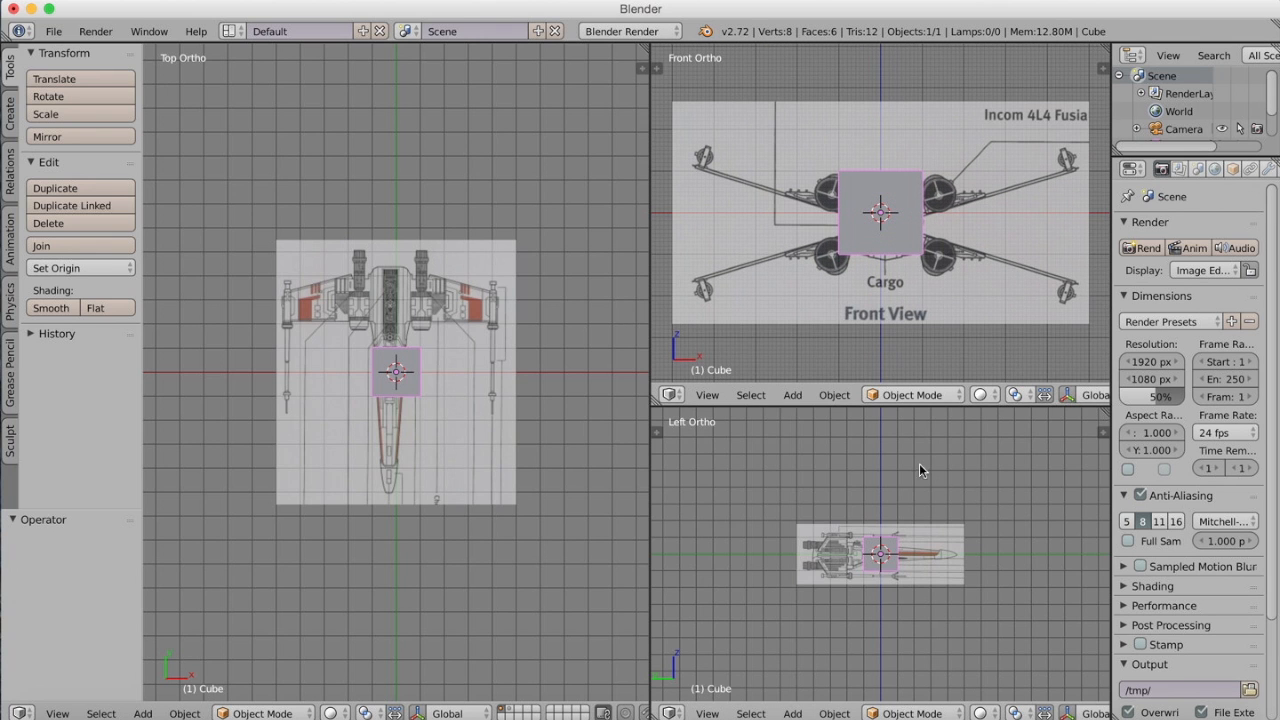
scroll(948, 470, "up", 3)
scroll(948, 470, "up", 2)
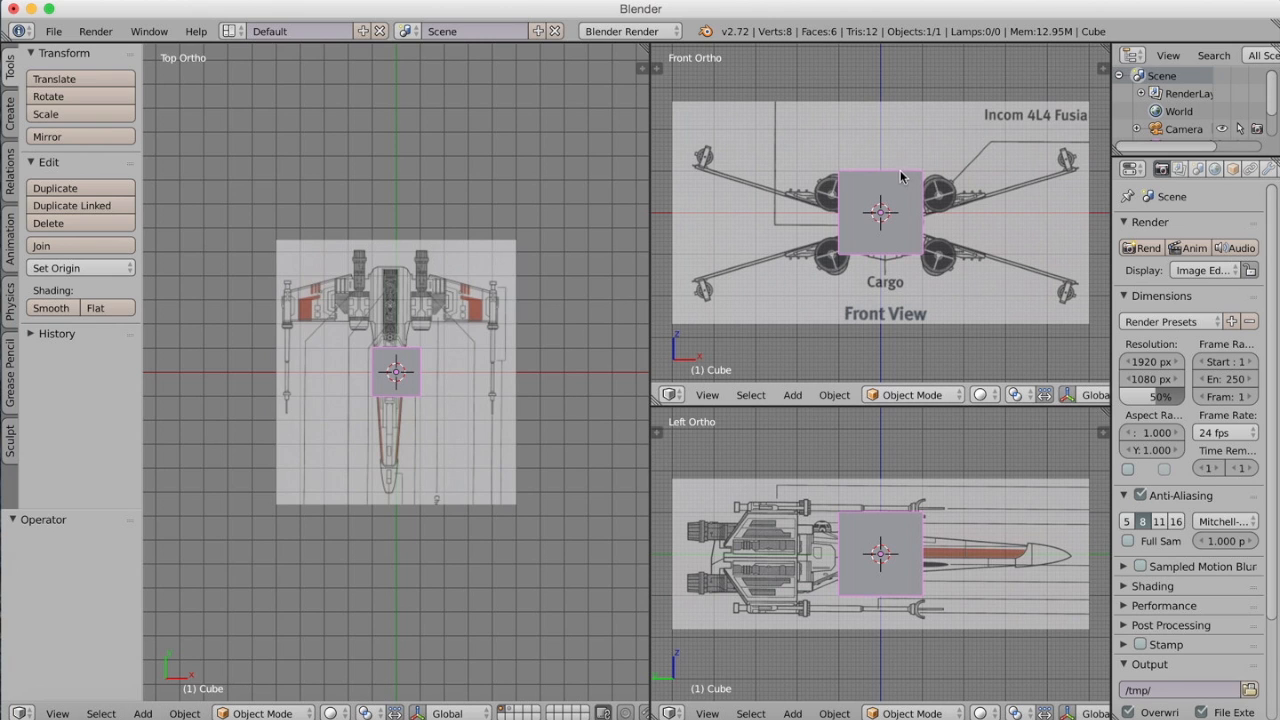
- Enter Edit Mode and add a loop cut through the cube's middle
key("Tab")
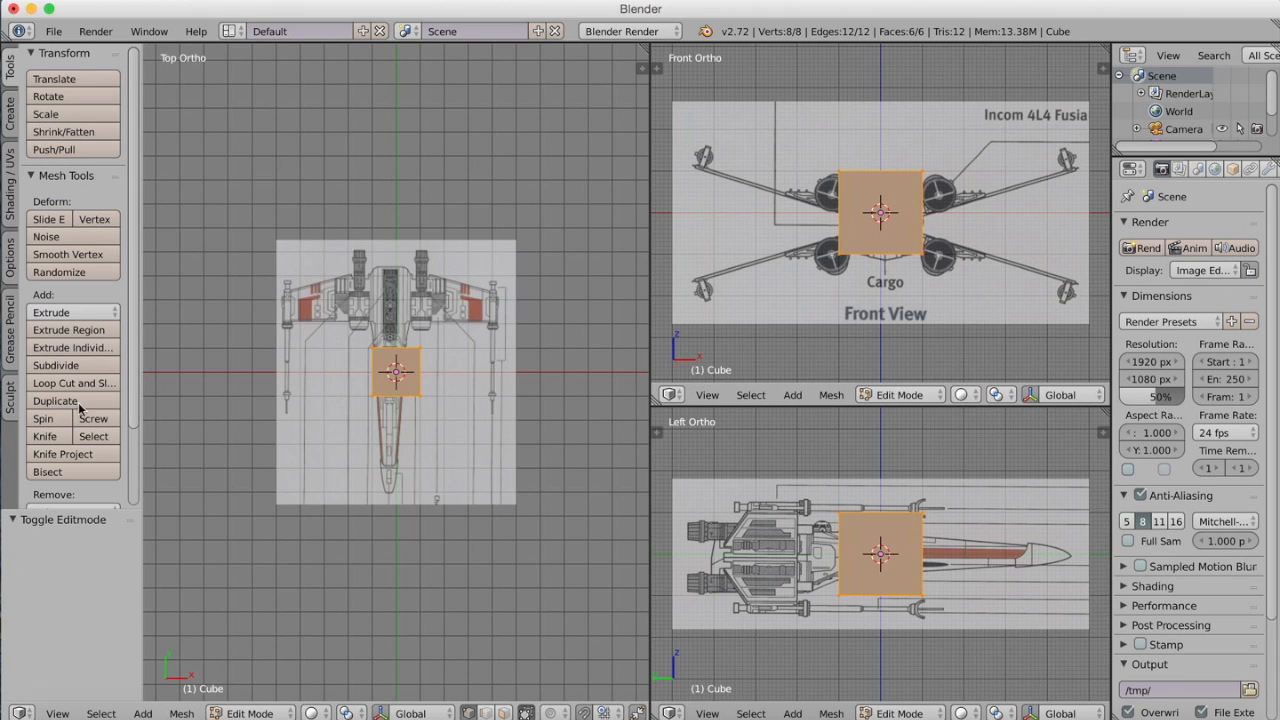
left_click(73, 383)
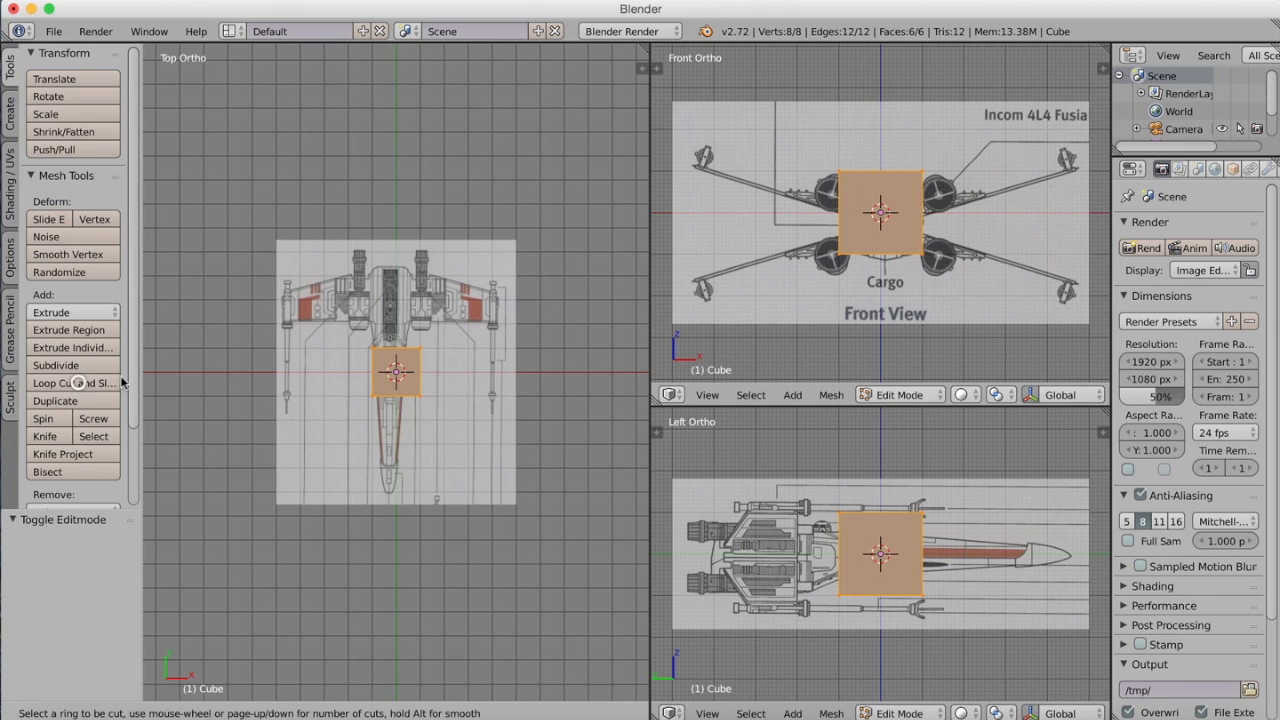
left_click(397, 358)
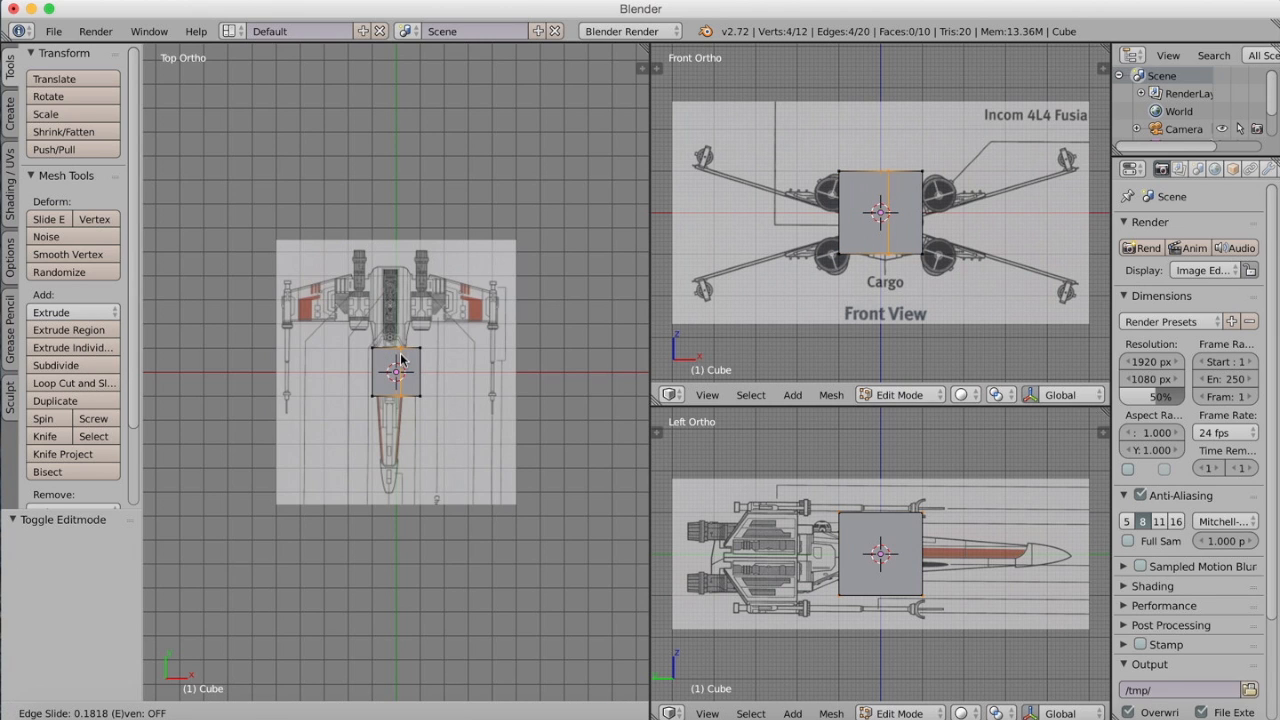
left_click(397, 372)
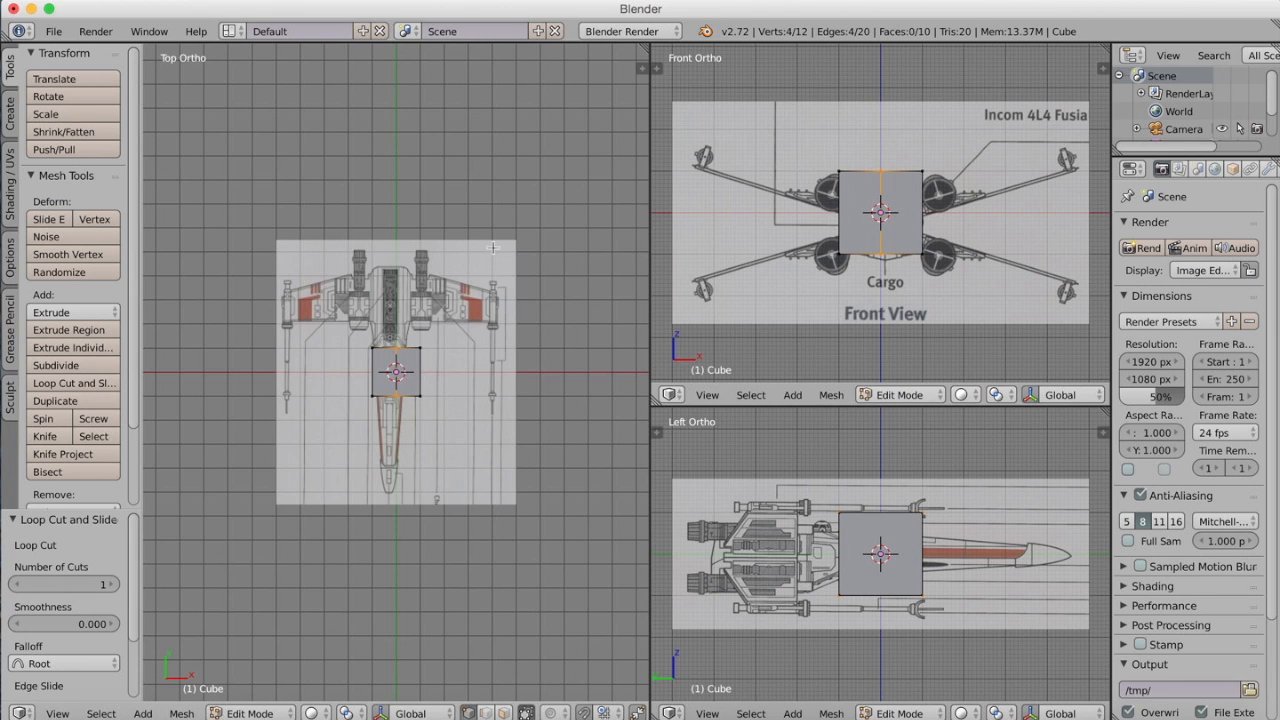
- Select and delete a set of vertices, then undo the mistaken deletion
right_click(373, 349)
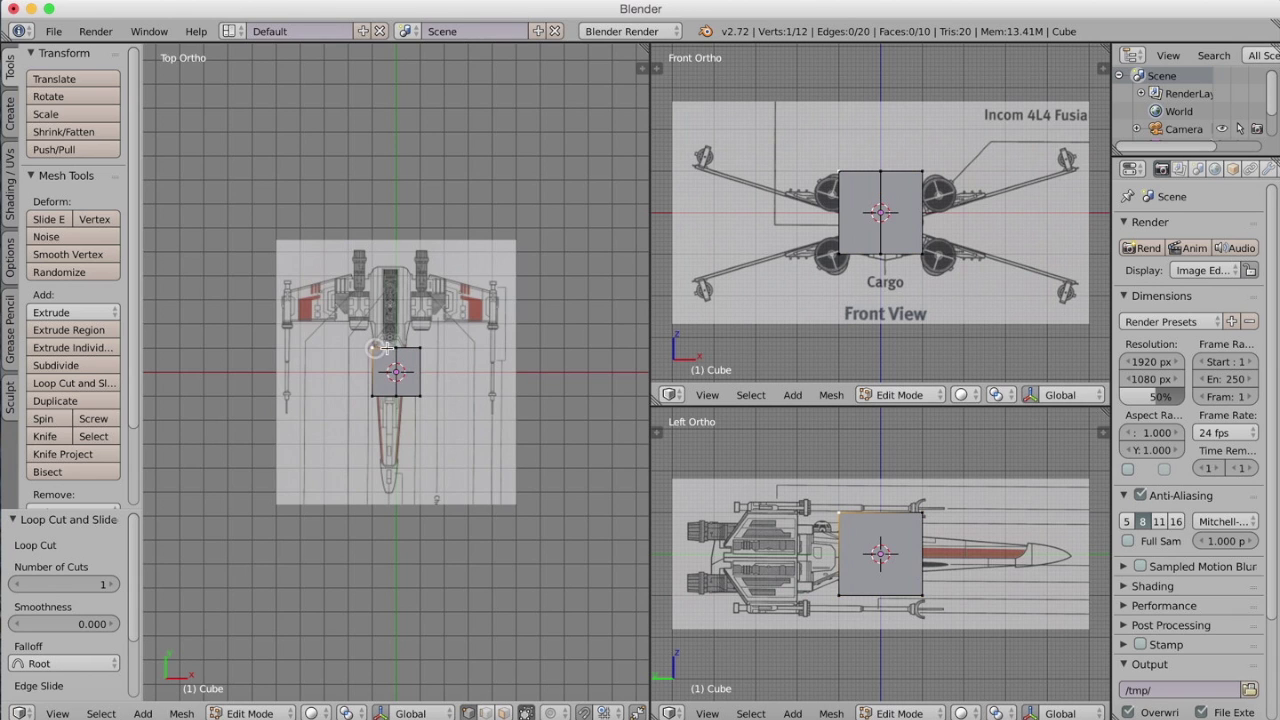
right_click(378, 397, "shift")
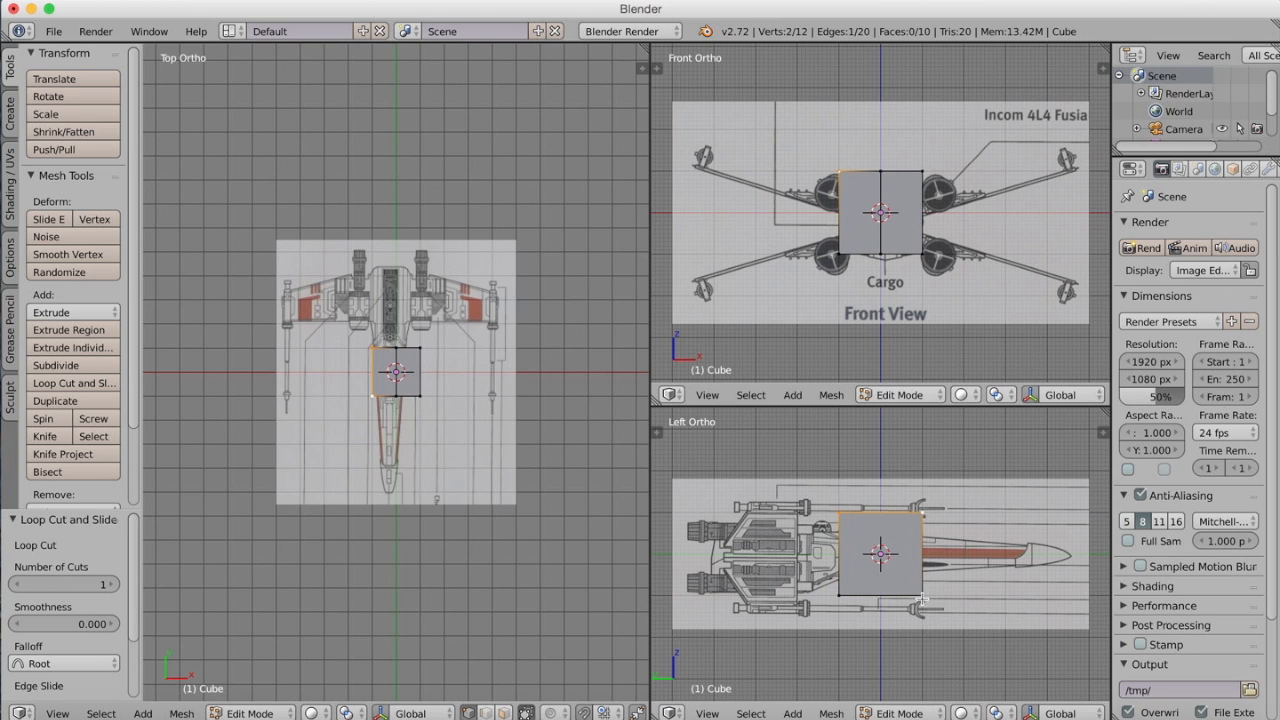
right_click(922, 600, "shift")
right_click(845, 596, "shift")
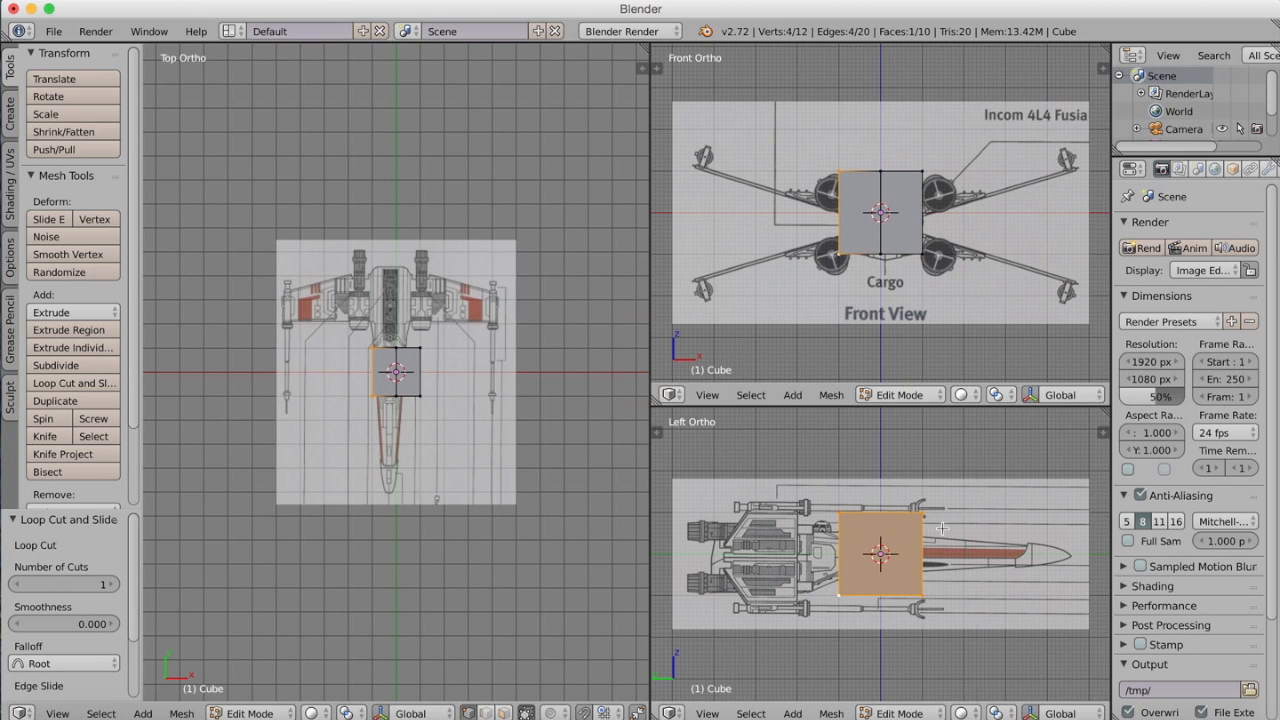
key("x")
left_click(902, 500)
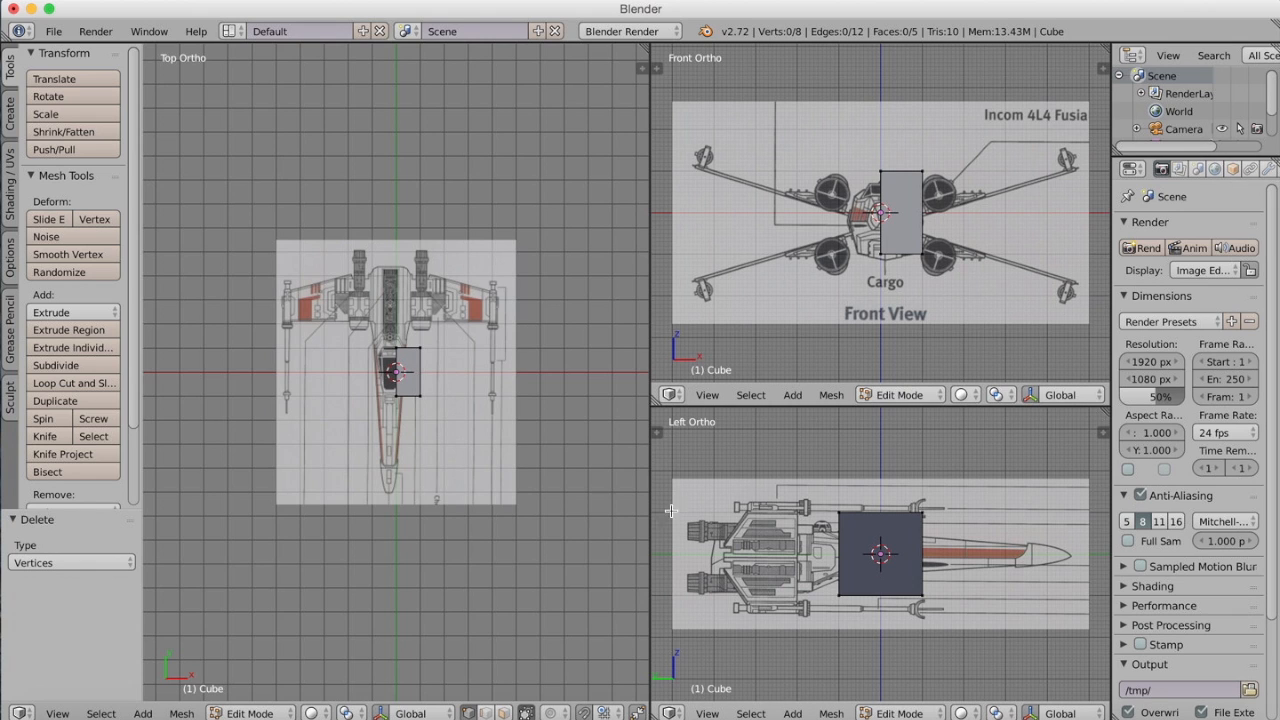
key("super+z")
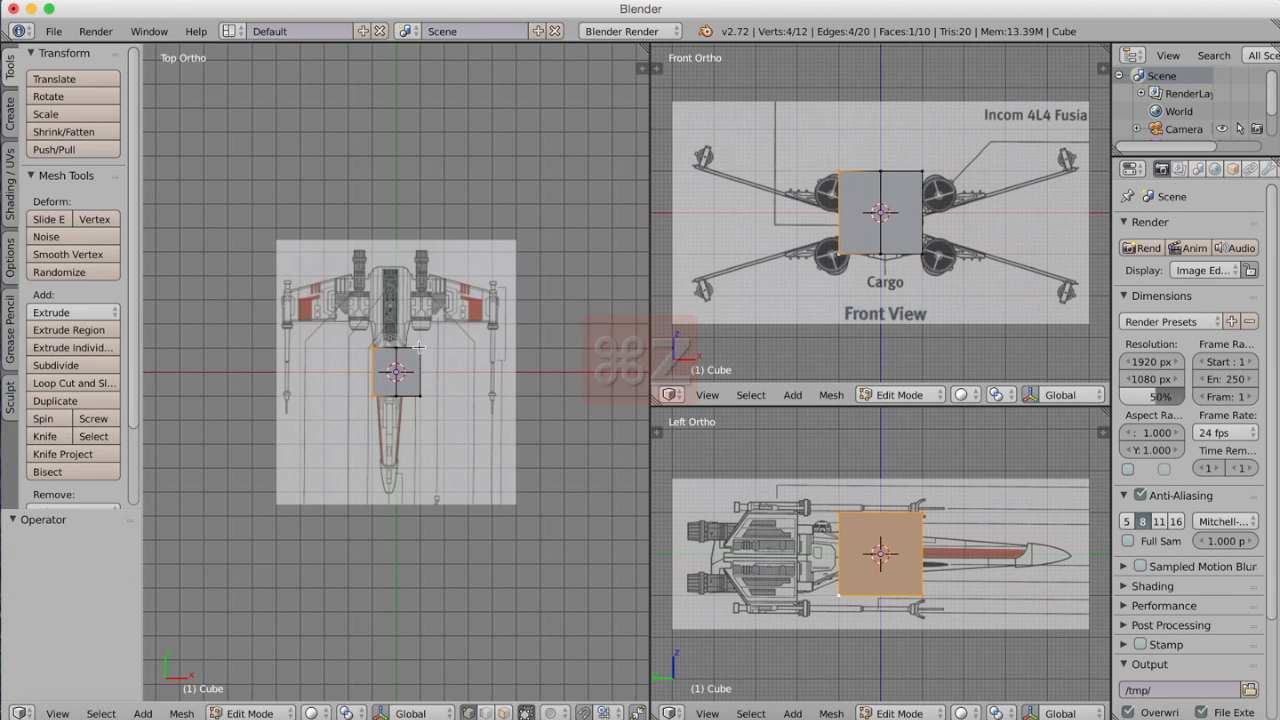
- Select the four vertices of one half, delete them, and return to the top view
right_click(418, 348)
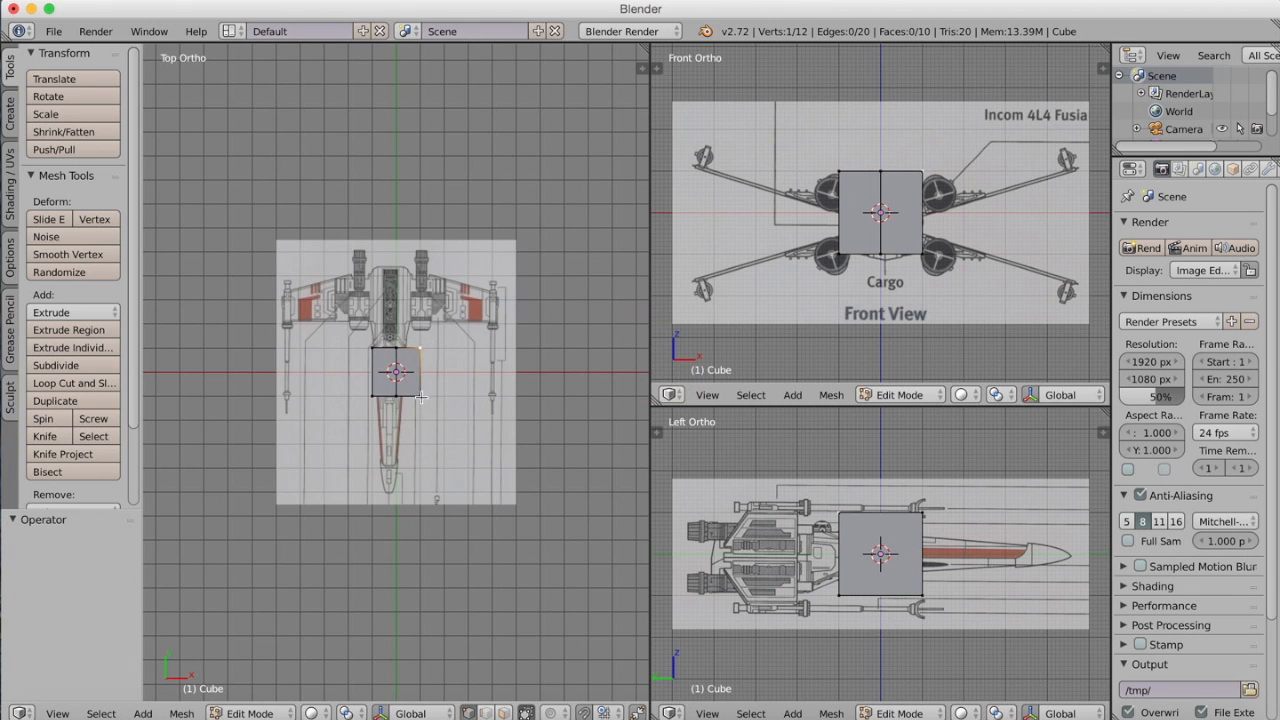
right_click(420, 395, "shift")
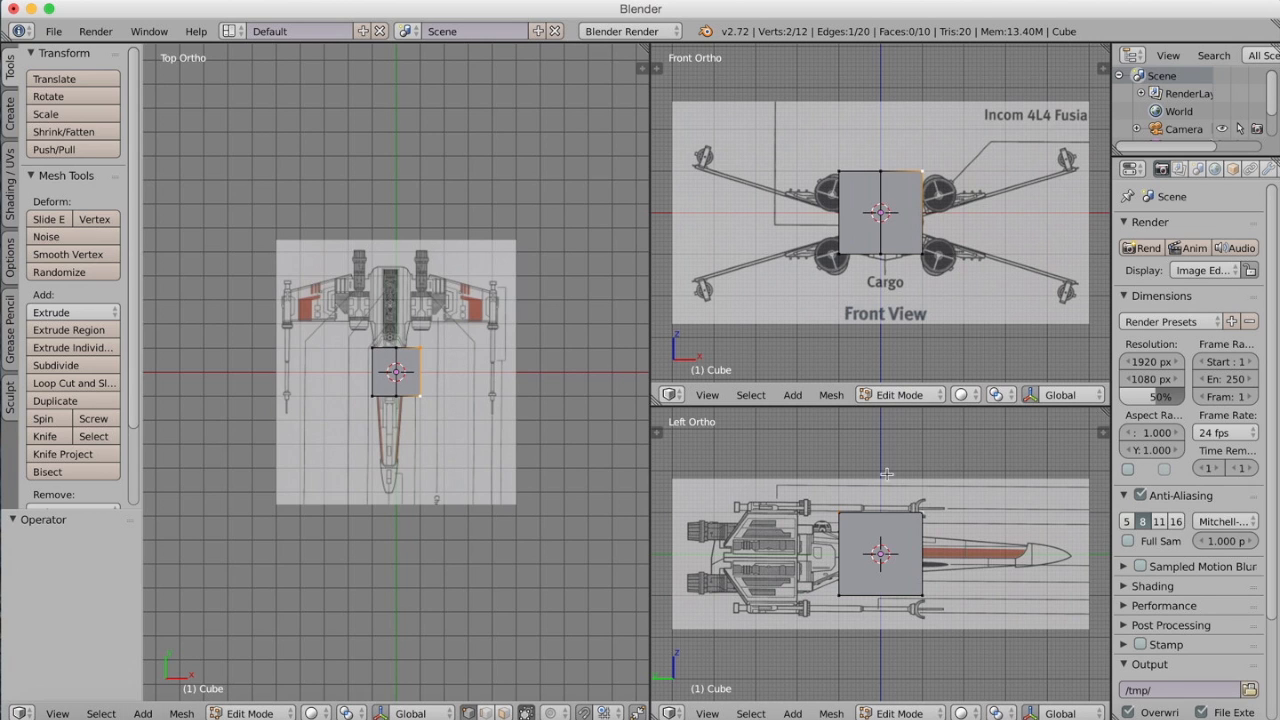
middle_click_drag(500, 380, 460, 340)
right_click(440, 403, "shift")
right_click(403, 420, "shift")
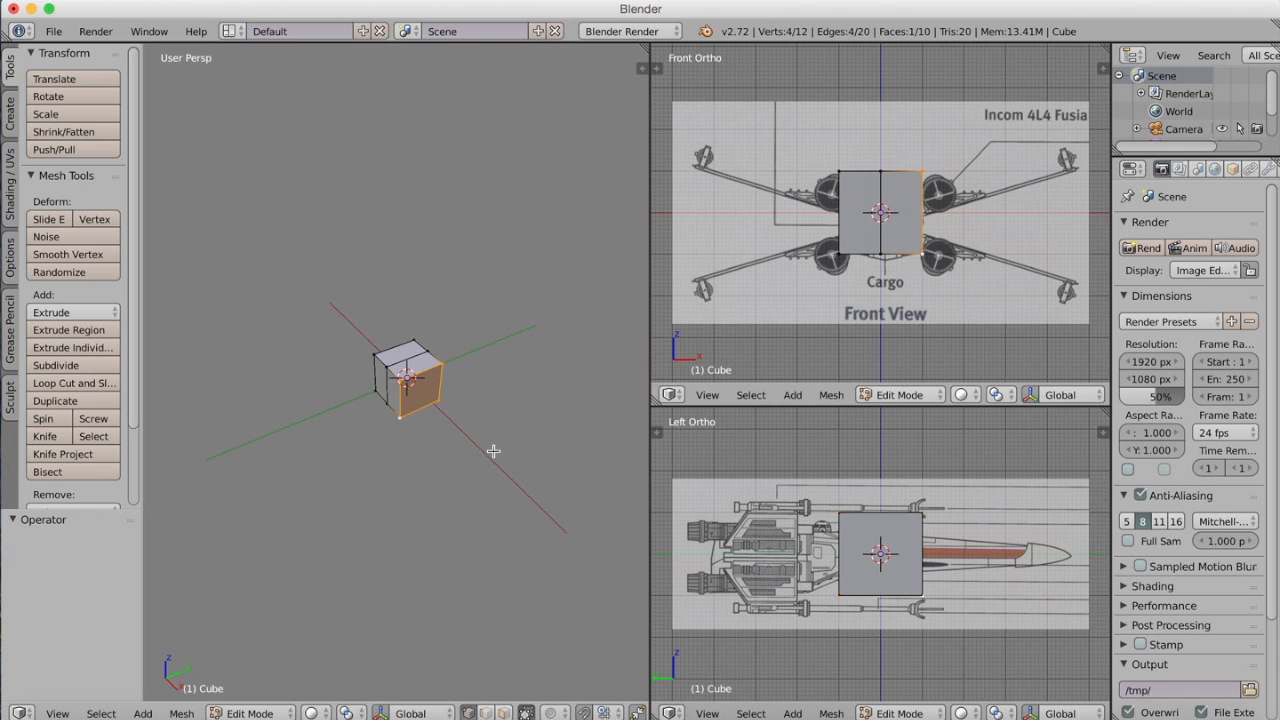
key("x")
left_click(430, 448)
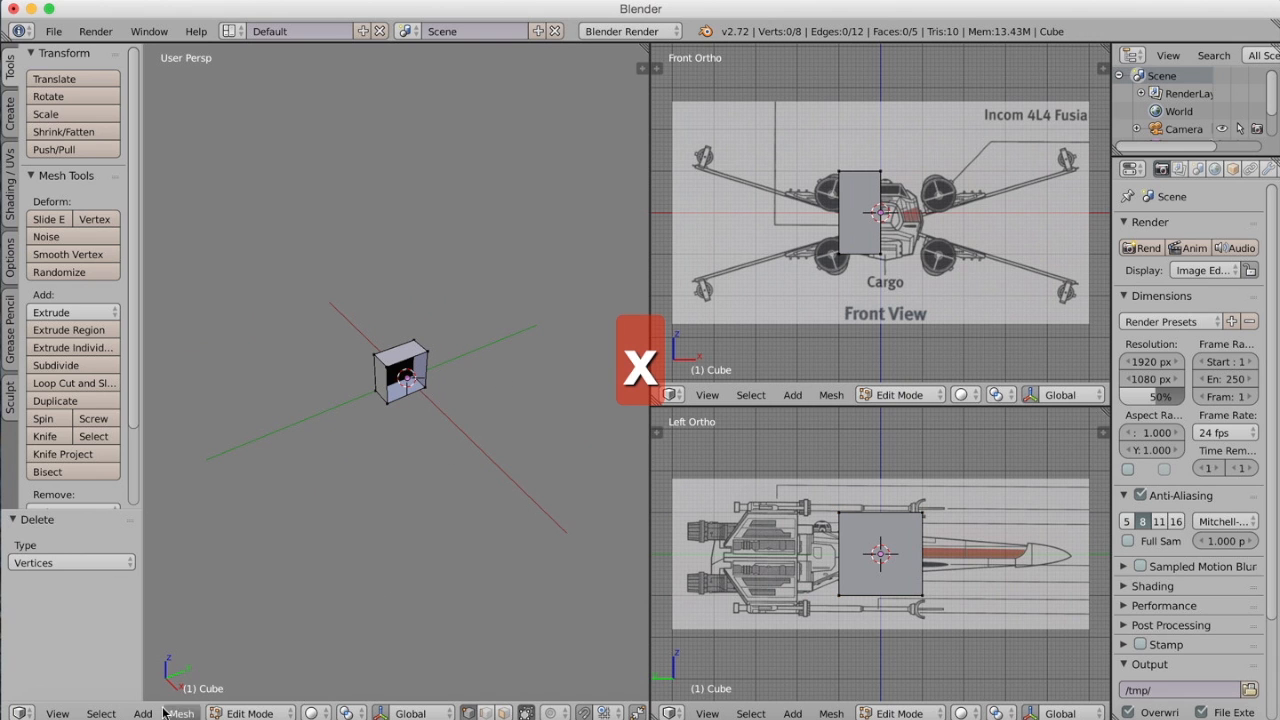
left_click(57, 712)
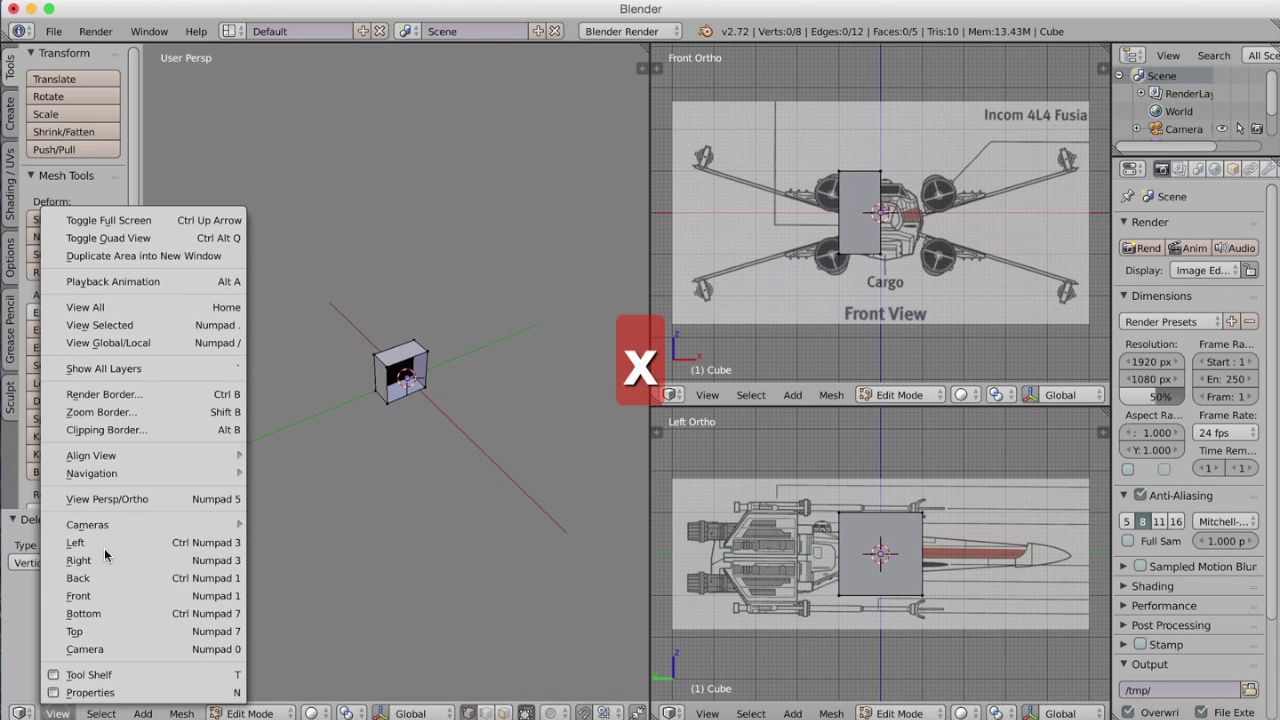
left_click(76, 631)
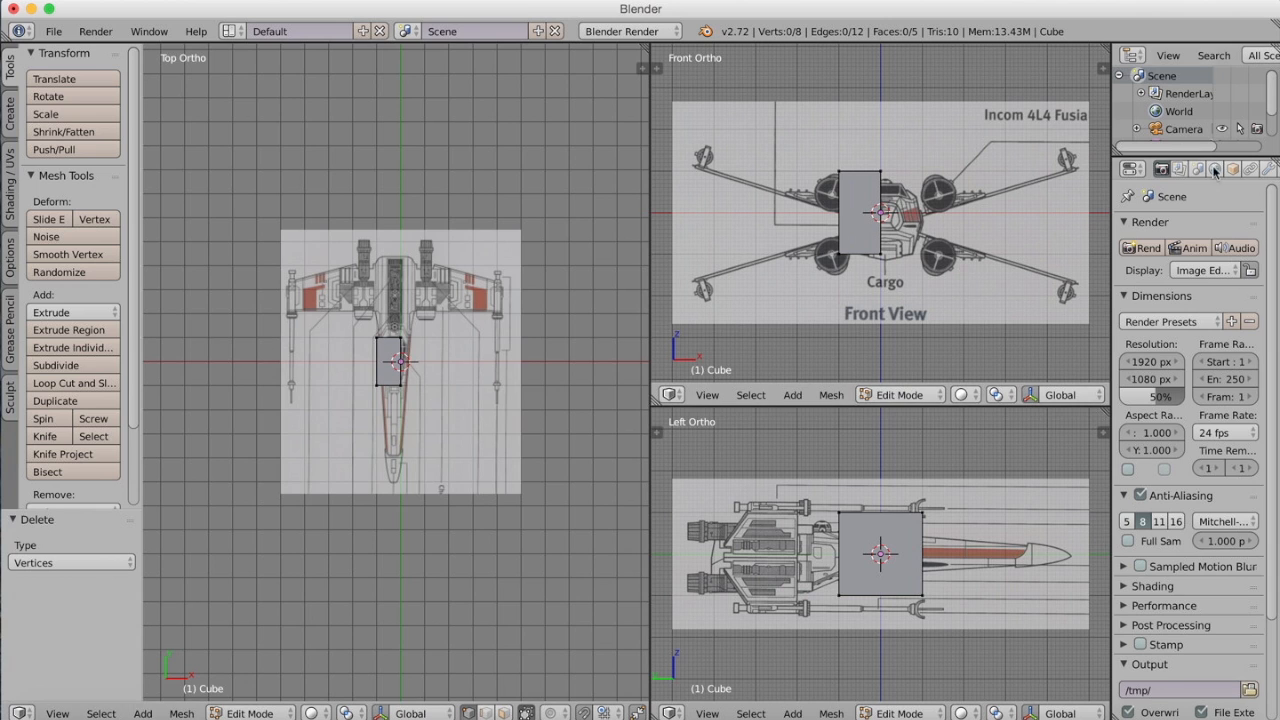
- Add a Mirror modifier with Clipping enabled and hide the properties area to widen the views
left_click(1268, 170)
left_click(1183, 228)
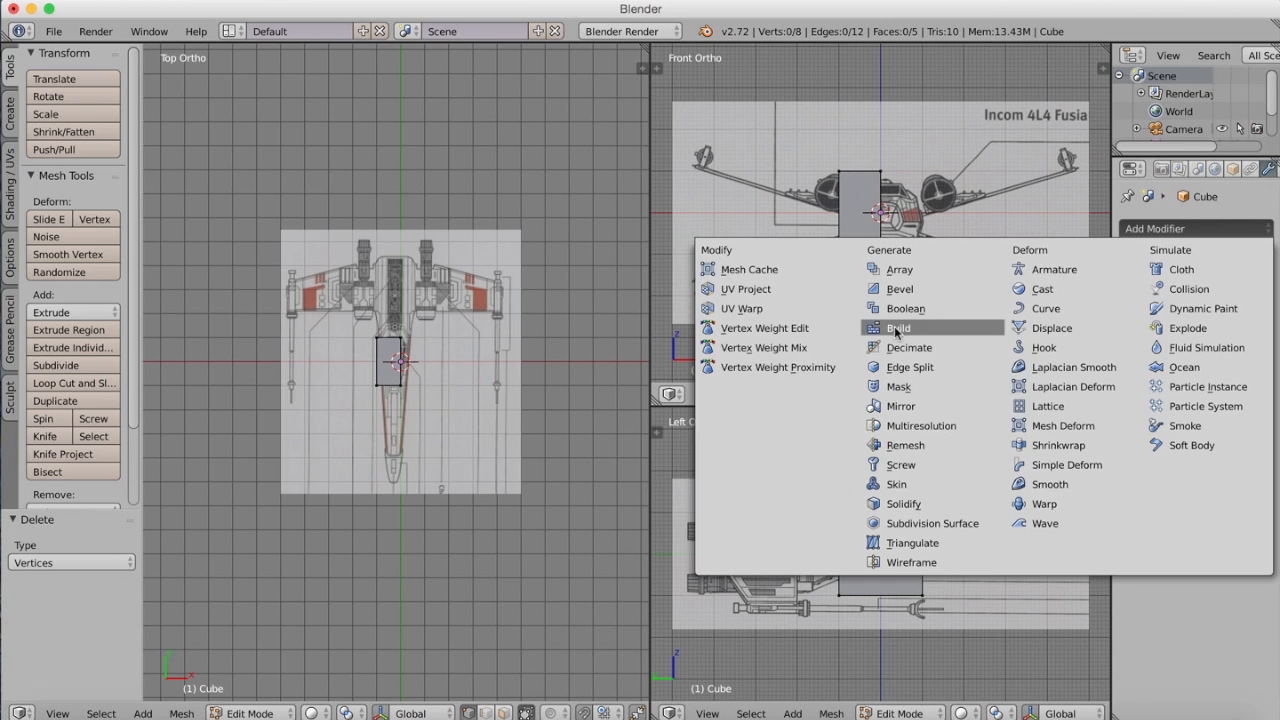
key("Escape")
left_click(1183, 228)
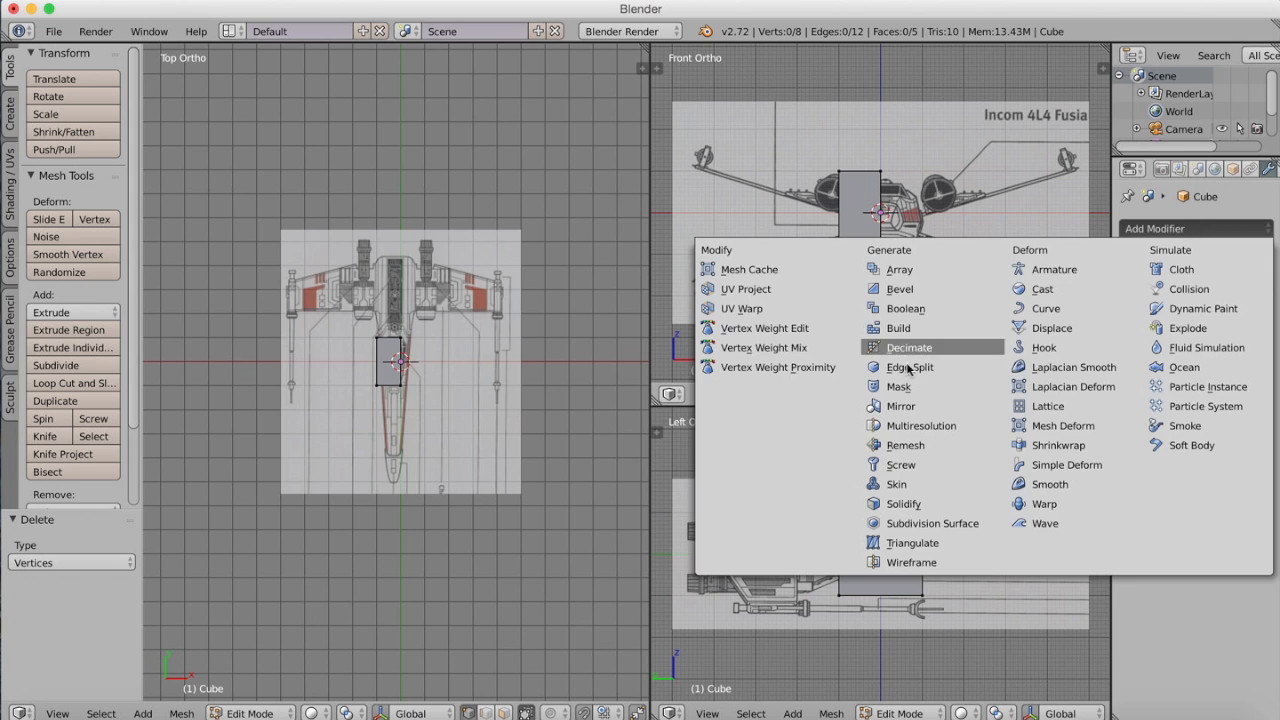
left_click(910, 408)
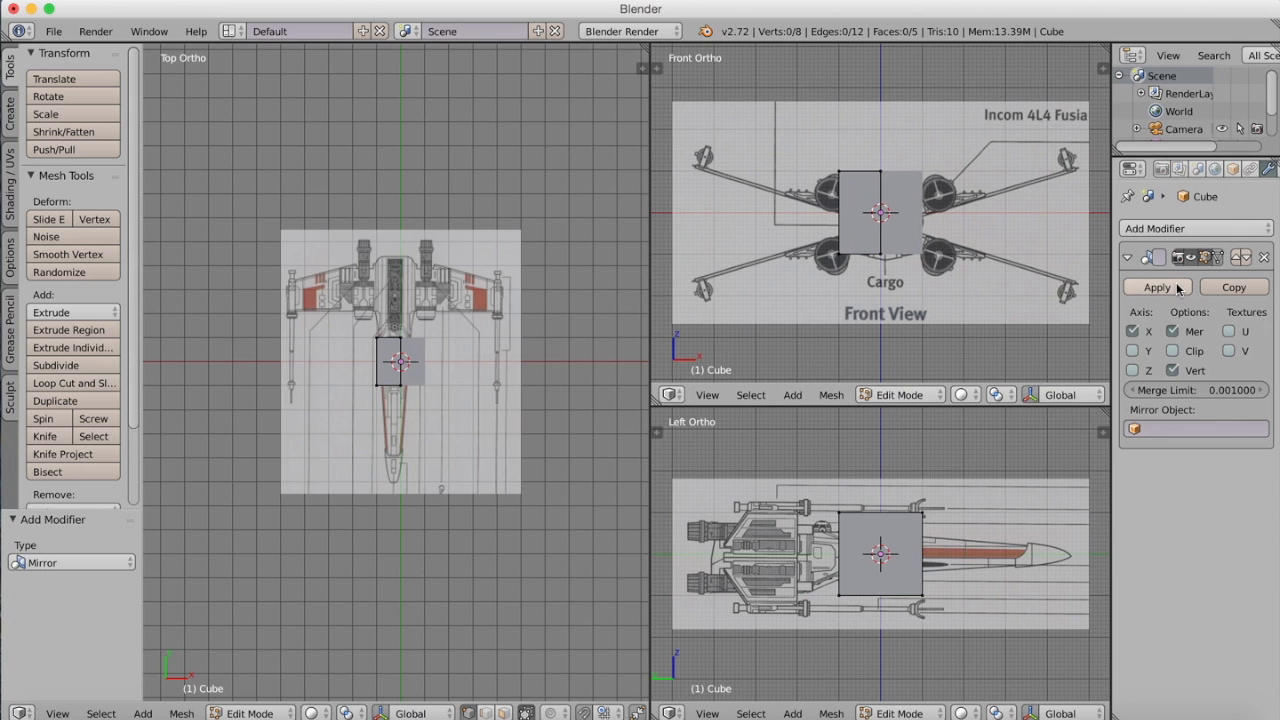
left_click(1174, 351)
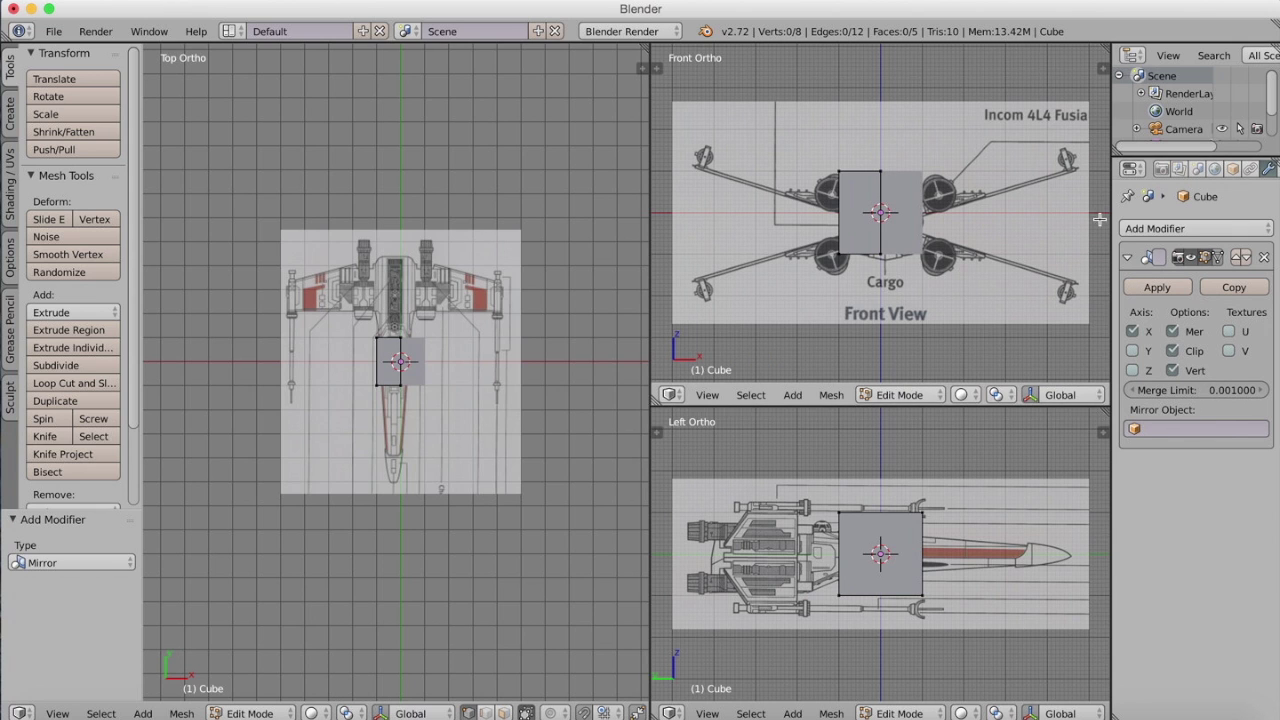
left_click_drag(1108, 220, 1249, 243)
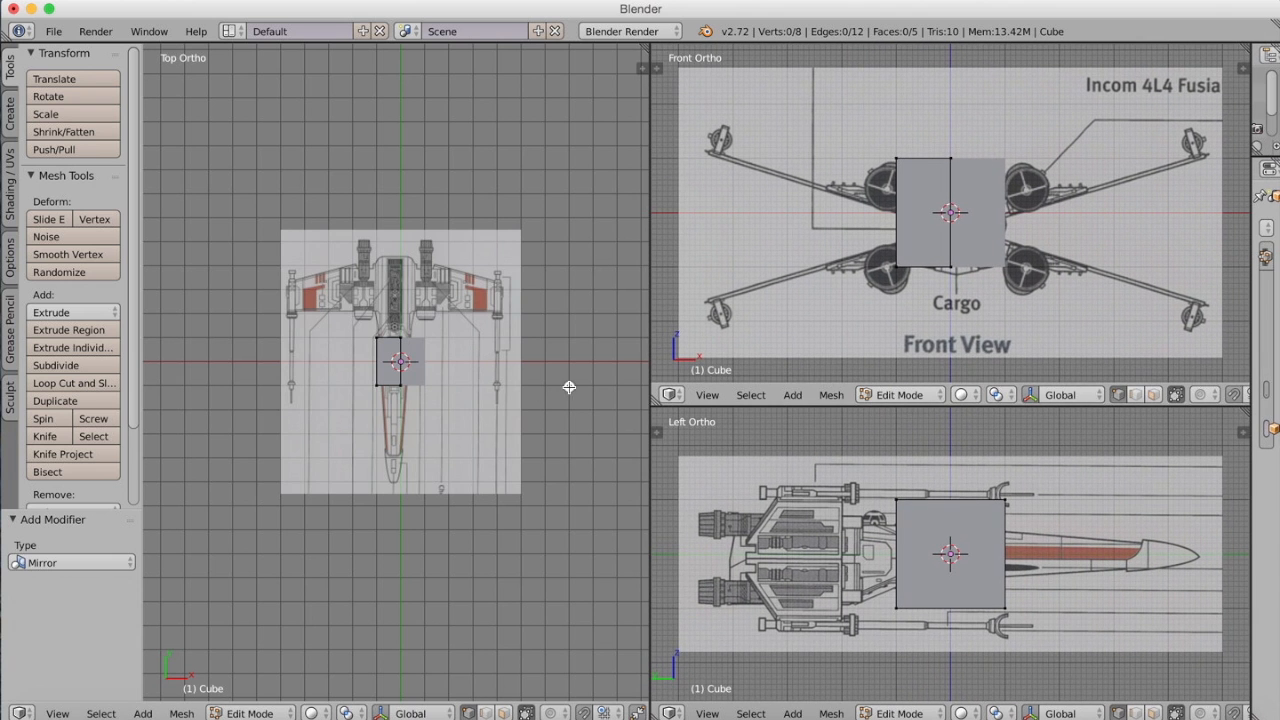
scroll(484, 396, "up", 3)
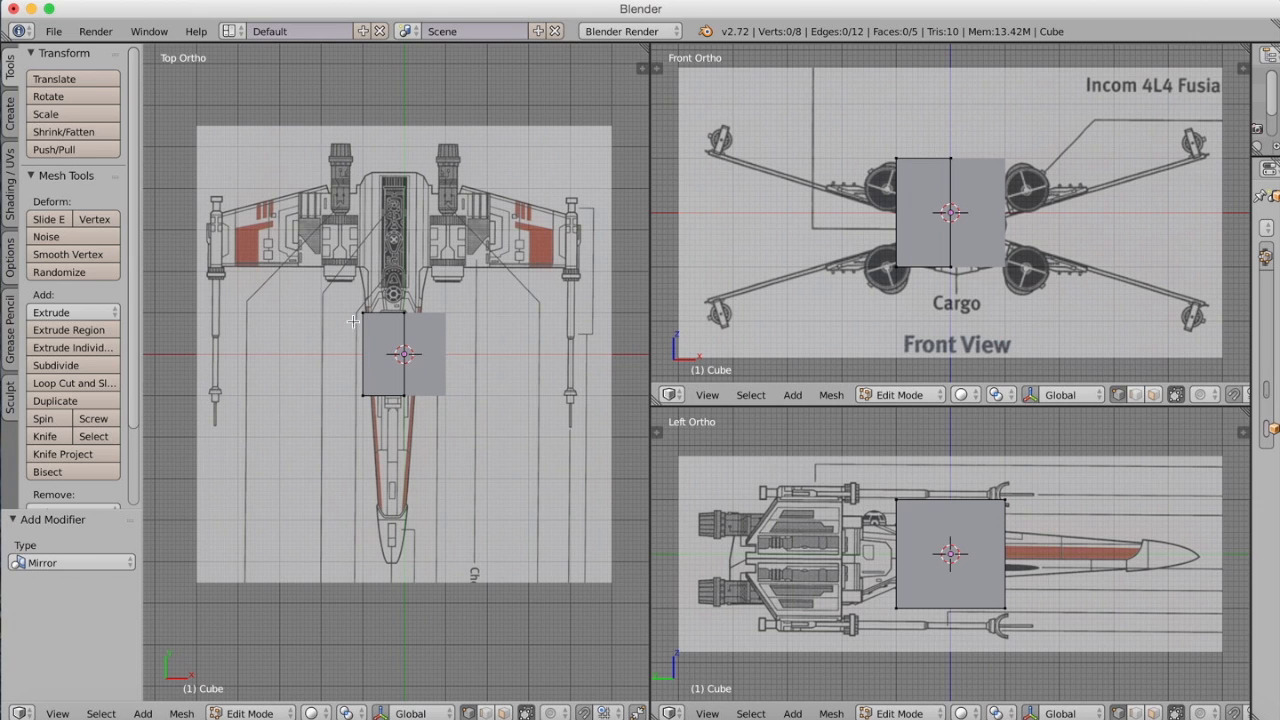
- In Object Mode, shift the cube sideways along X toward the blueprint centre line
key("Tab")
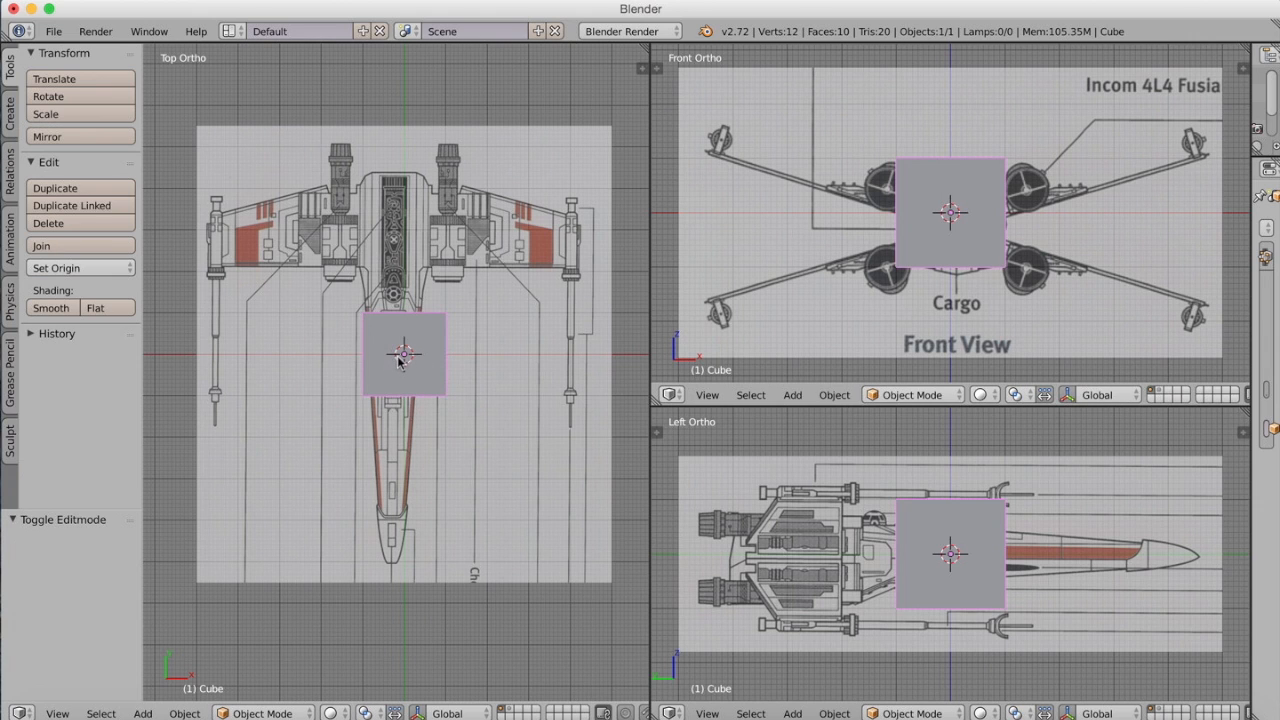
key("g")
key("y")
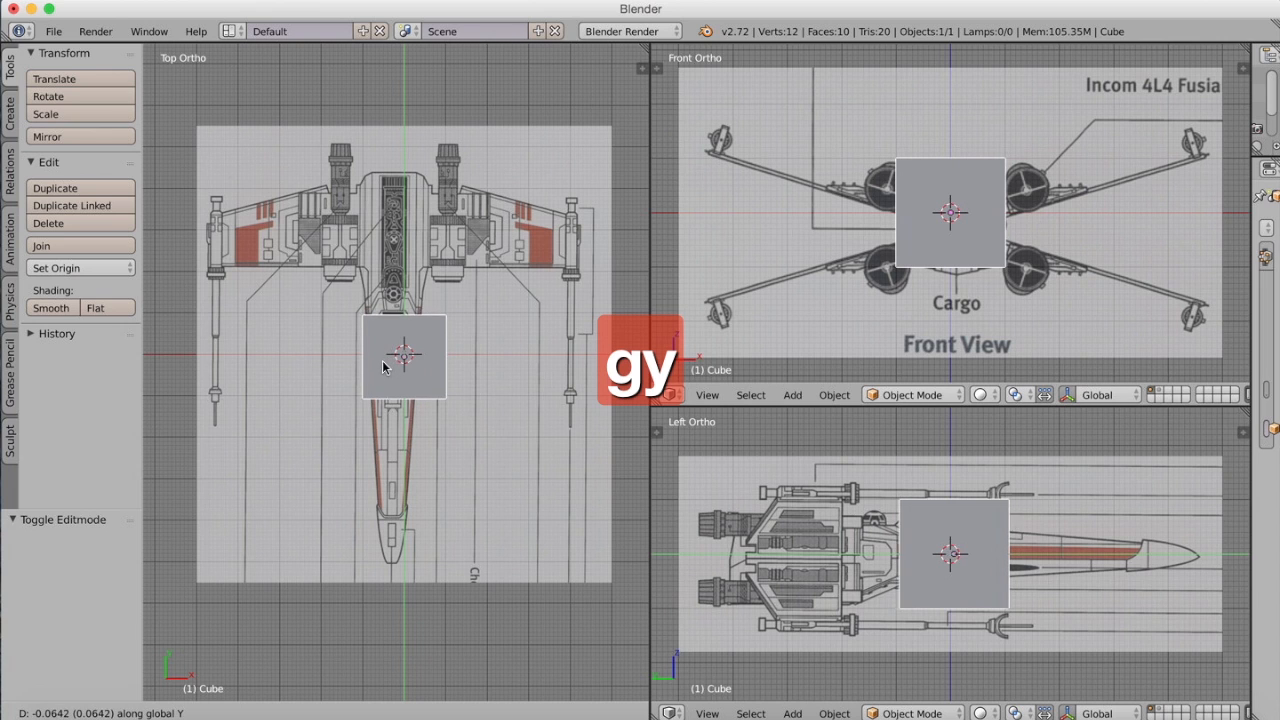
key("z")
key("x")
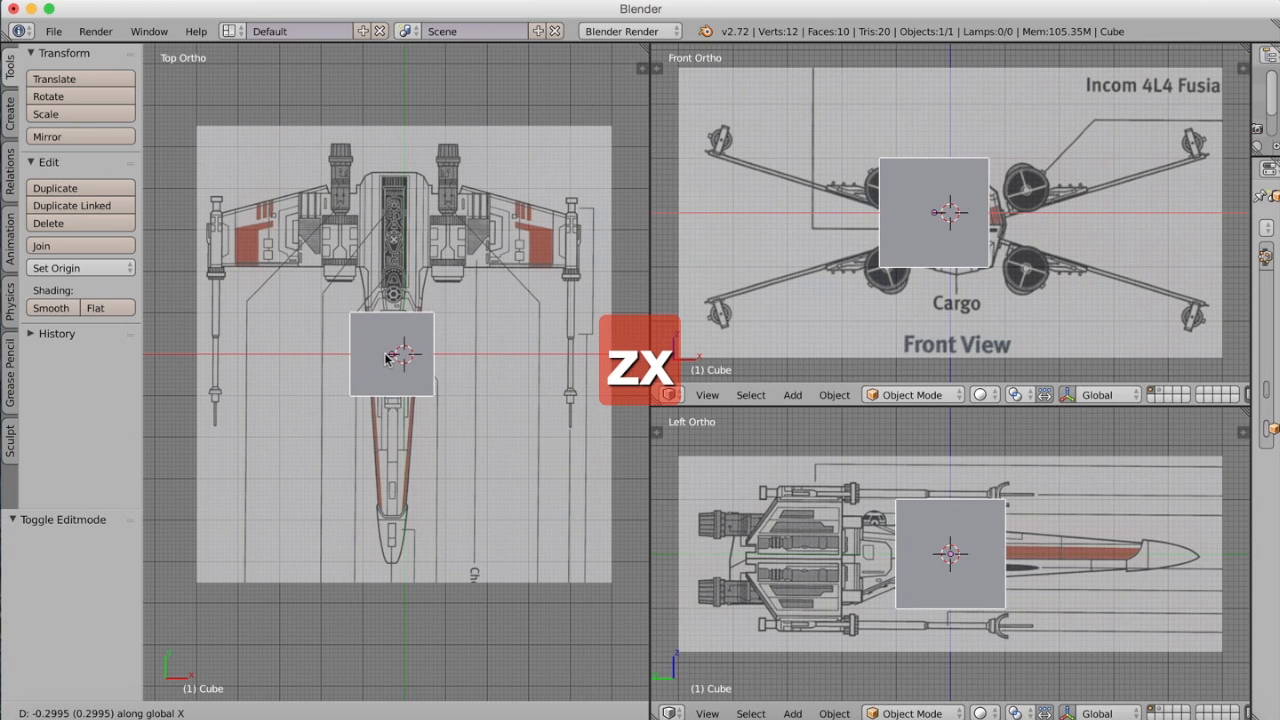
left_click(388, 354)
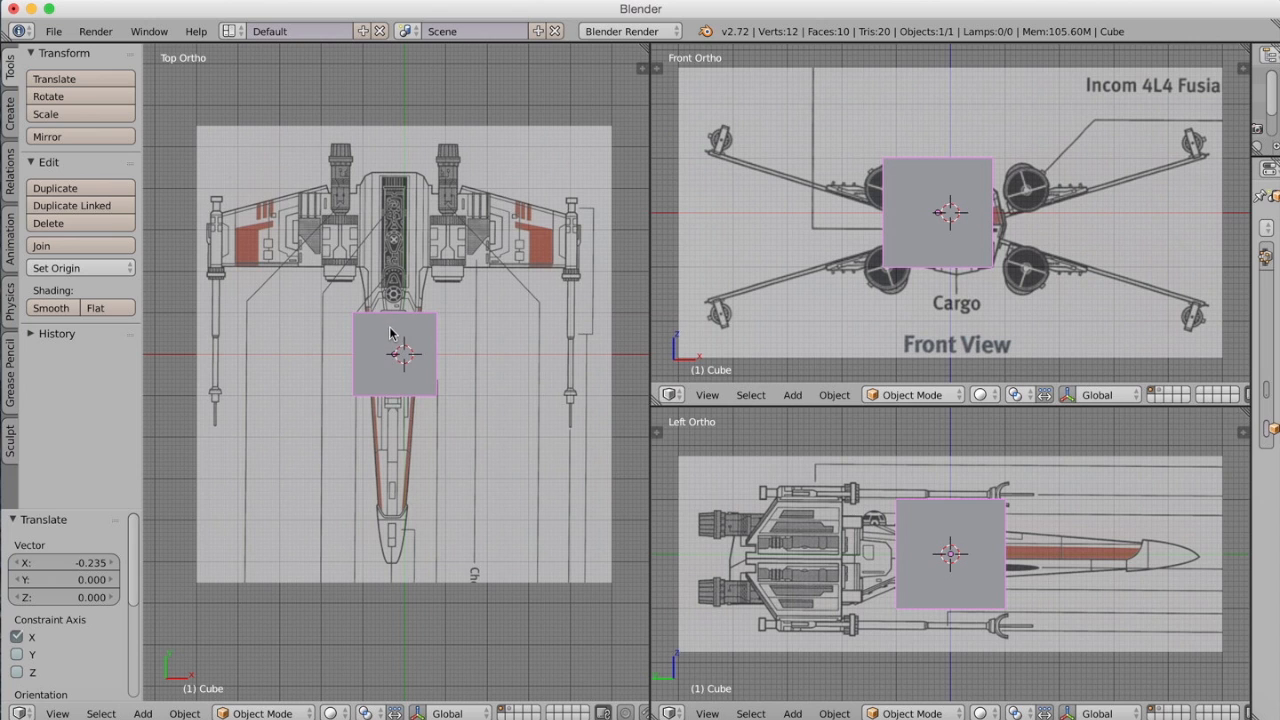
- Move the cube forward along Y to the nose tip of the top blueprint
key("g")
key("y")
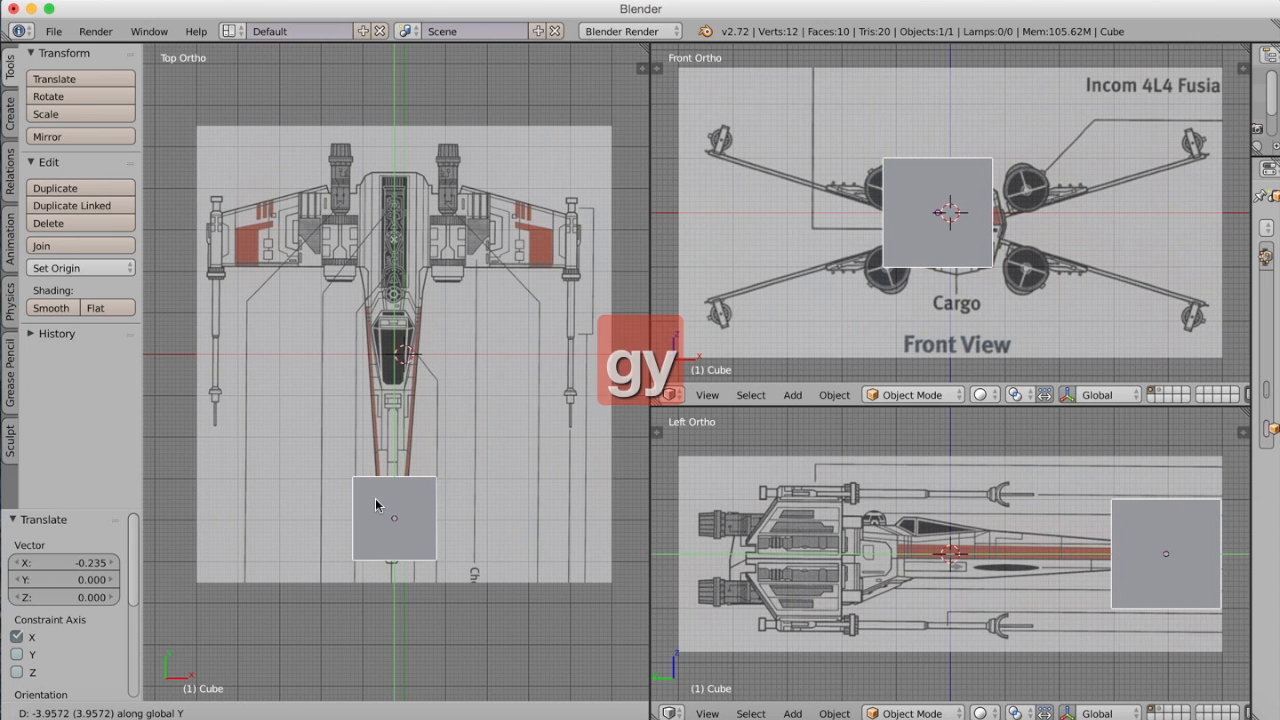
left_click(374, 498)
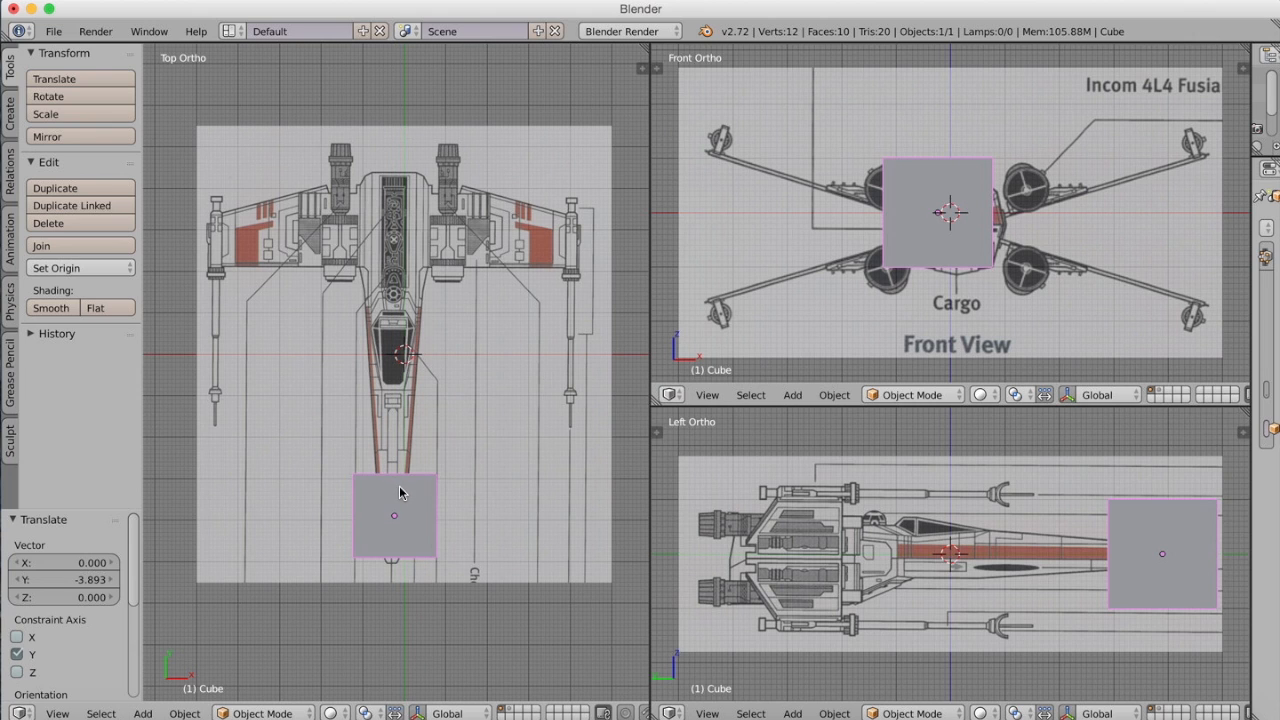
- Nudge the cube along X to centre it on the nose, then edit it with face selection
key("g")
key("x")
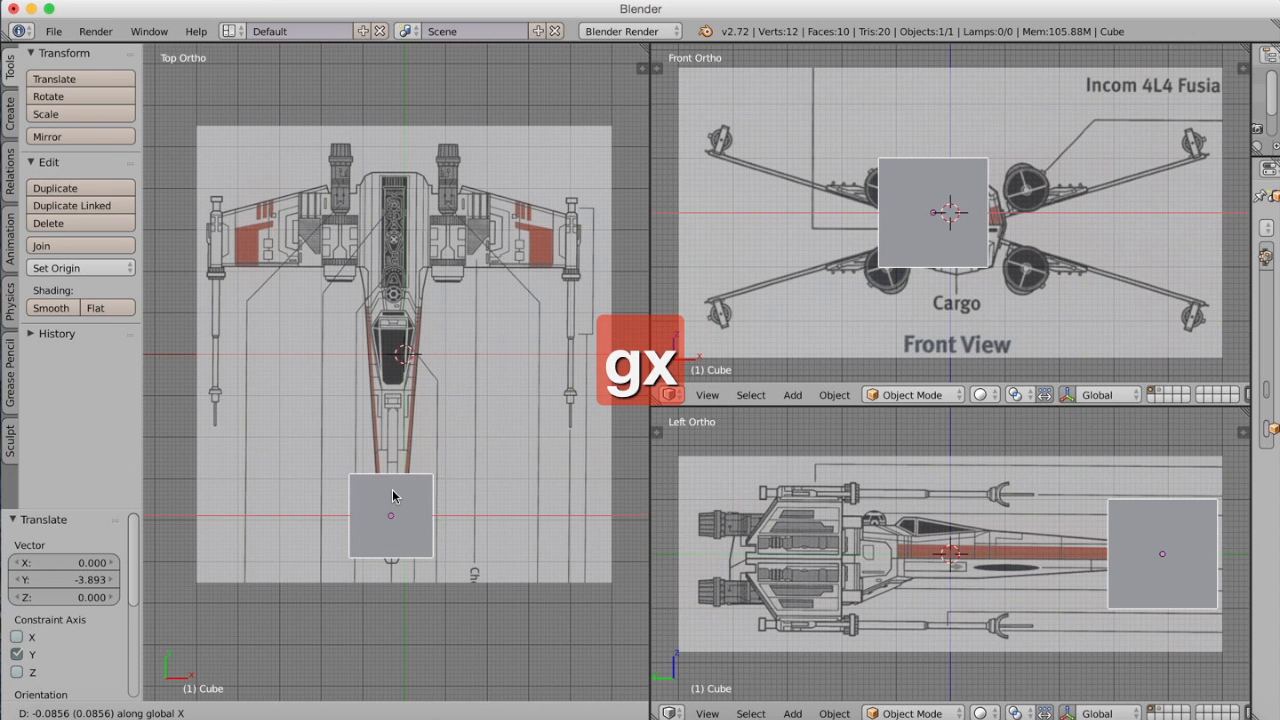
left_click(392, 495)
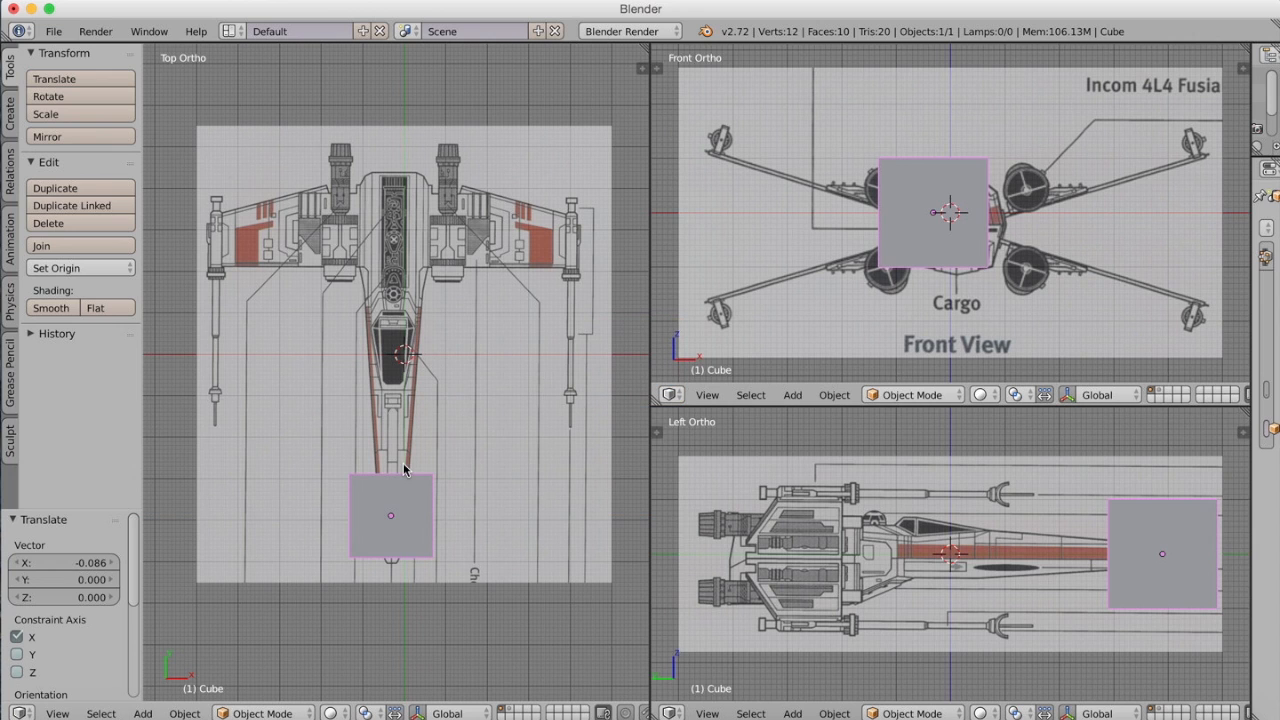
key("Tab")
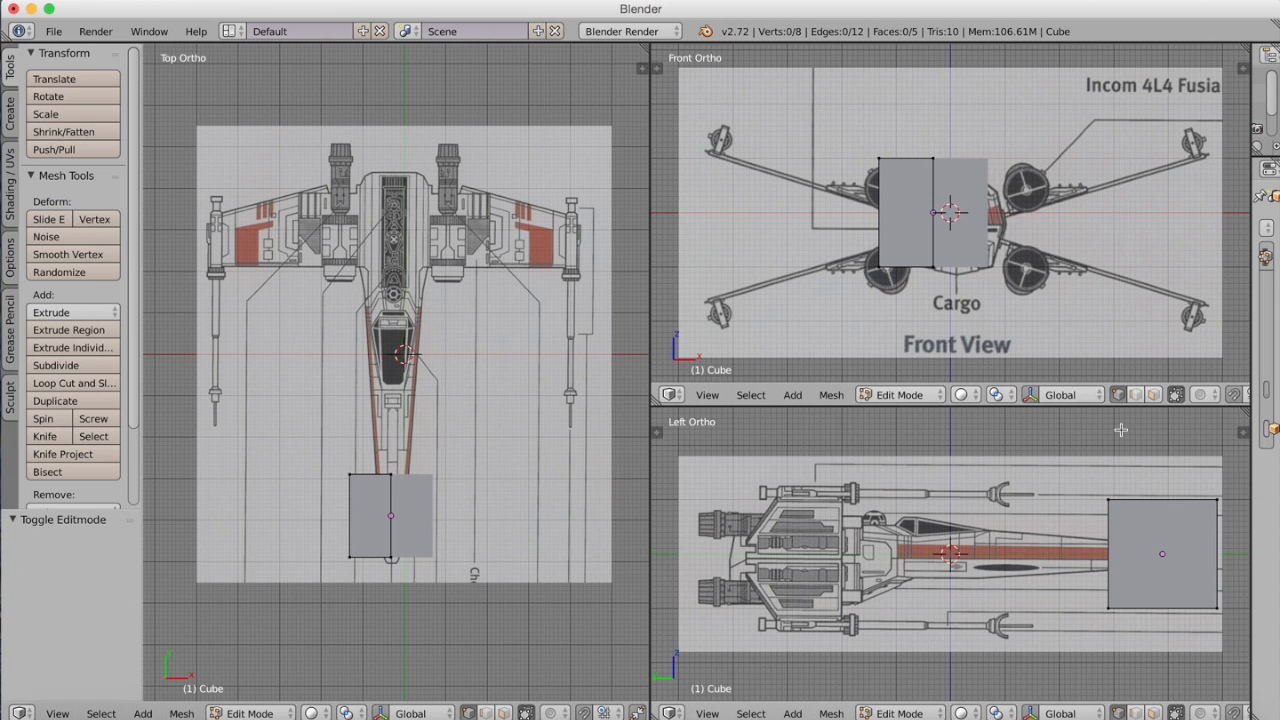
left_click(503, 713)
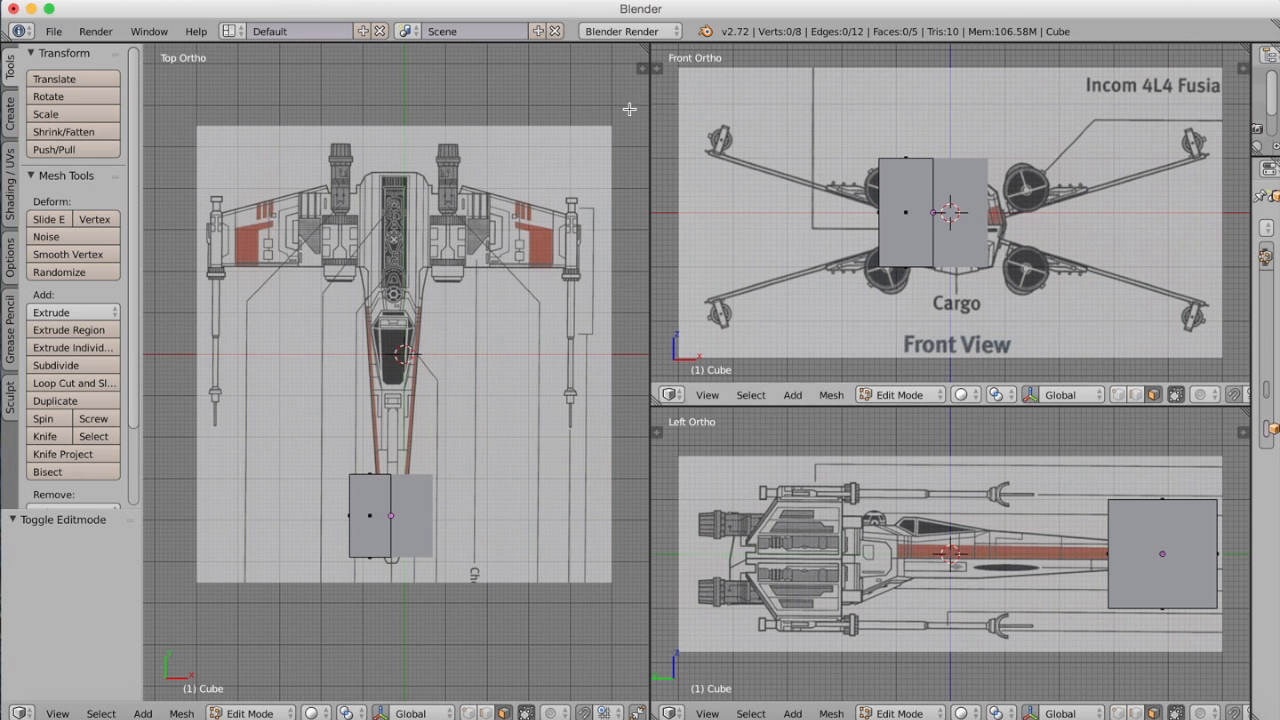
- Split the top view, hide the upper pane's tool shelf, set it to perspective and orbit to see the cube at an angle
left_click_drag(642, 66, 640, 298)
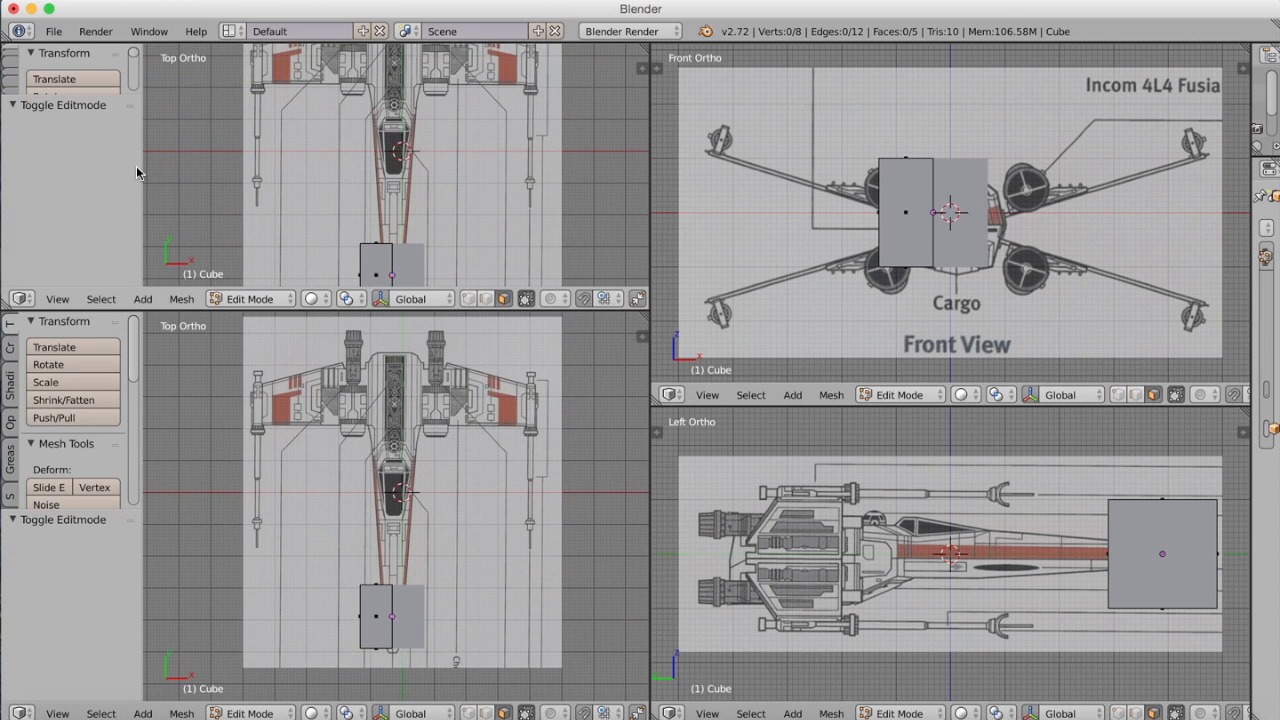
left_click_drag(137, 174, 2, 179)
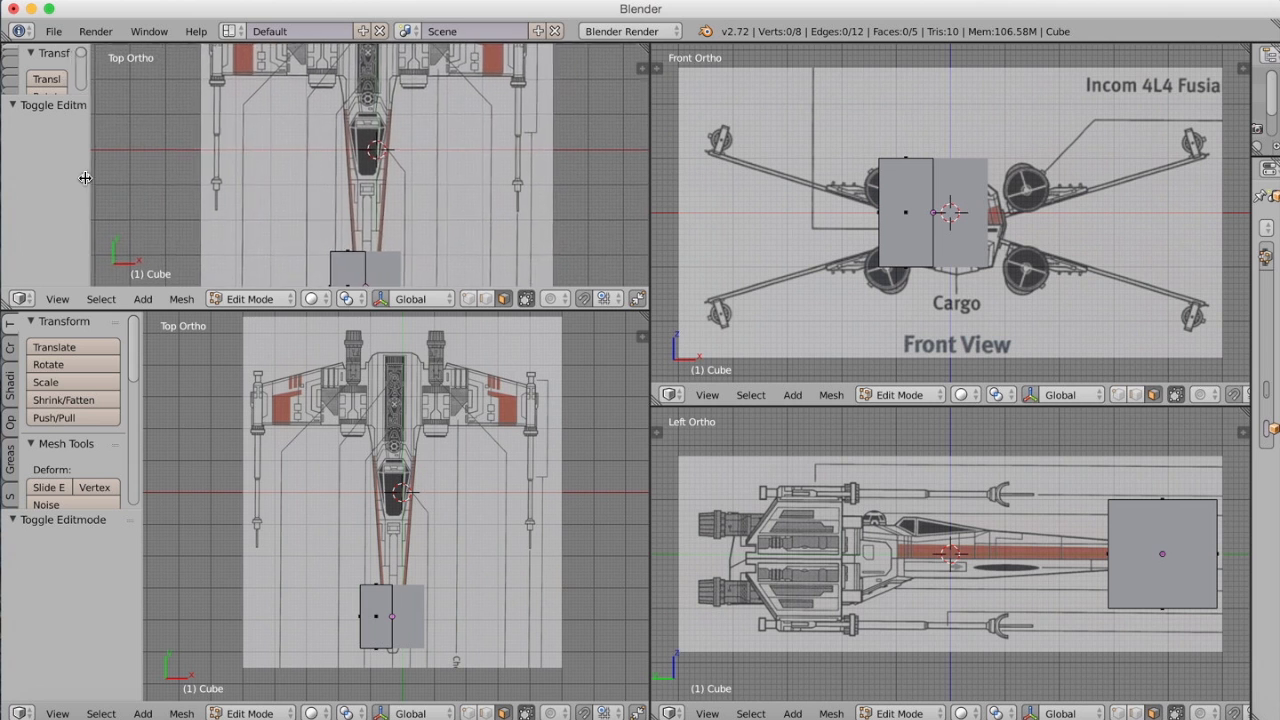
left_click(57, 298)
left_click(100, 298)
left_click(57, 298)
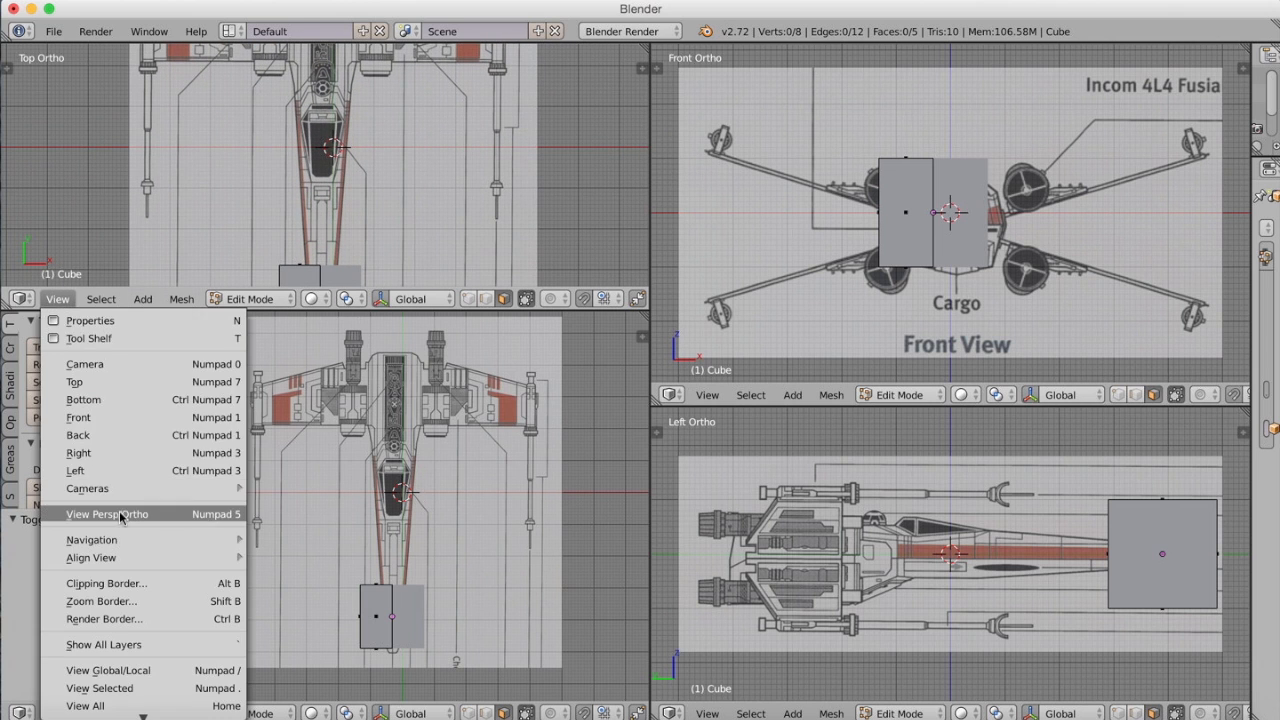
left_click(90, 500)
middle_click_drag(355, 238, 275, 149)
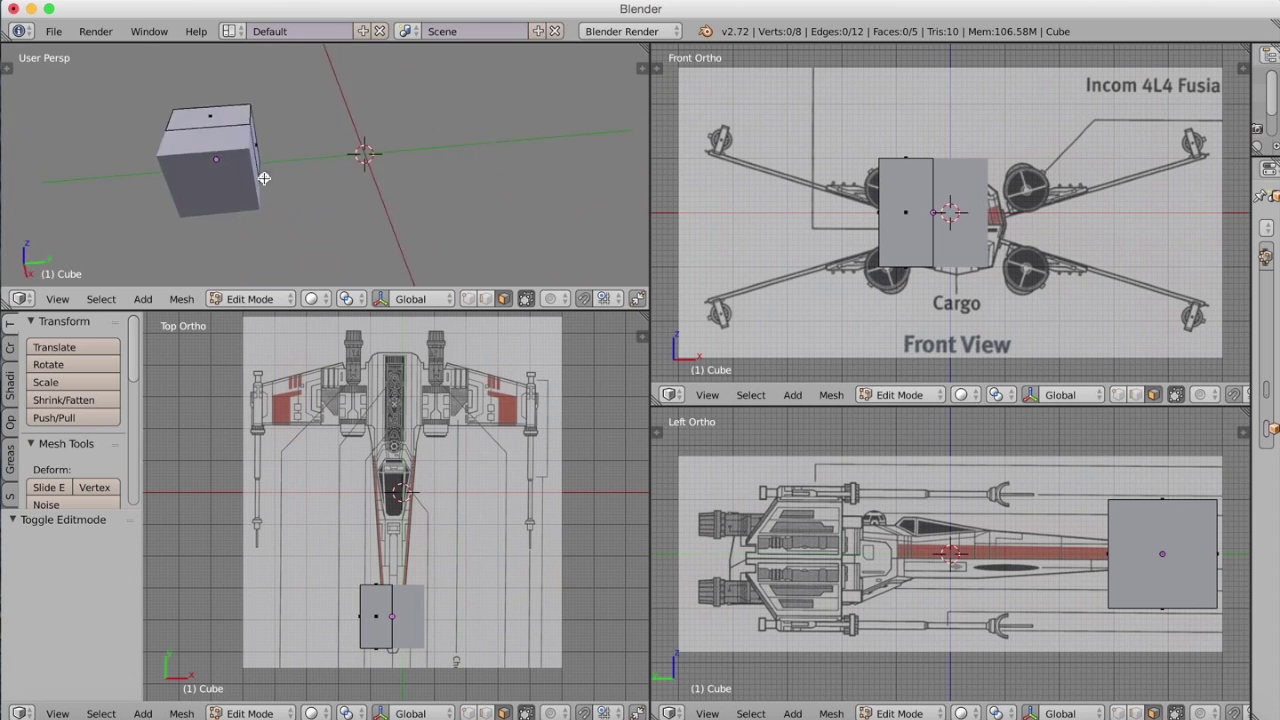
- Pull the cube's side face inward along Y to shorten the block at the nose tip
right_click(305, 133)
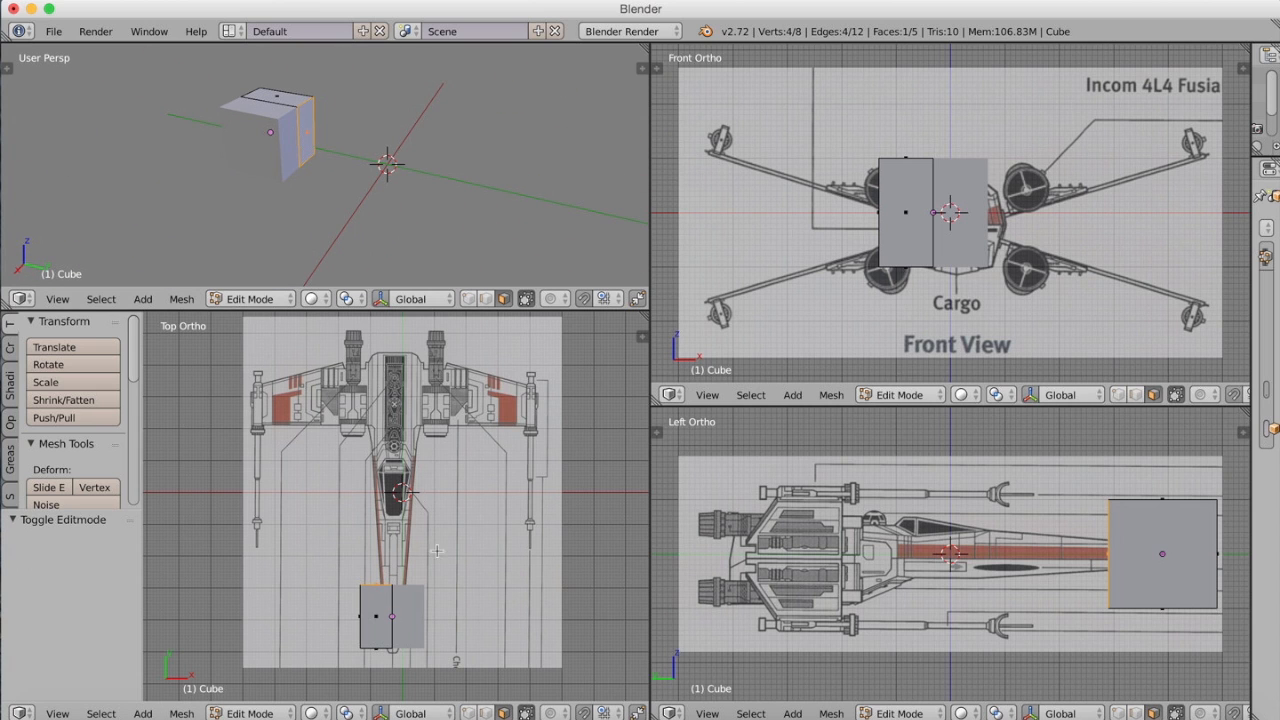
key("g")
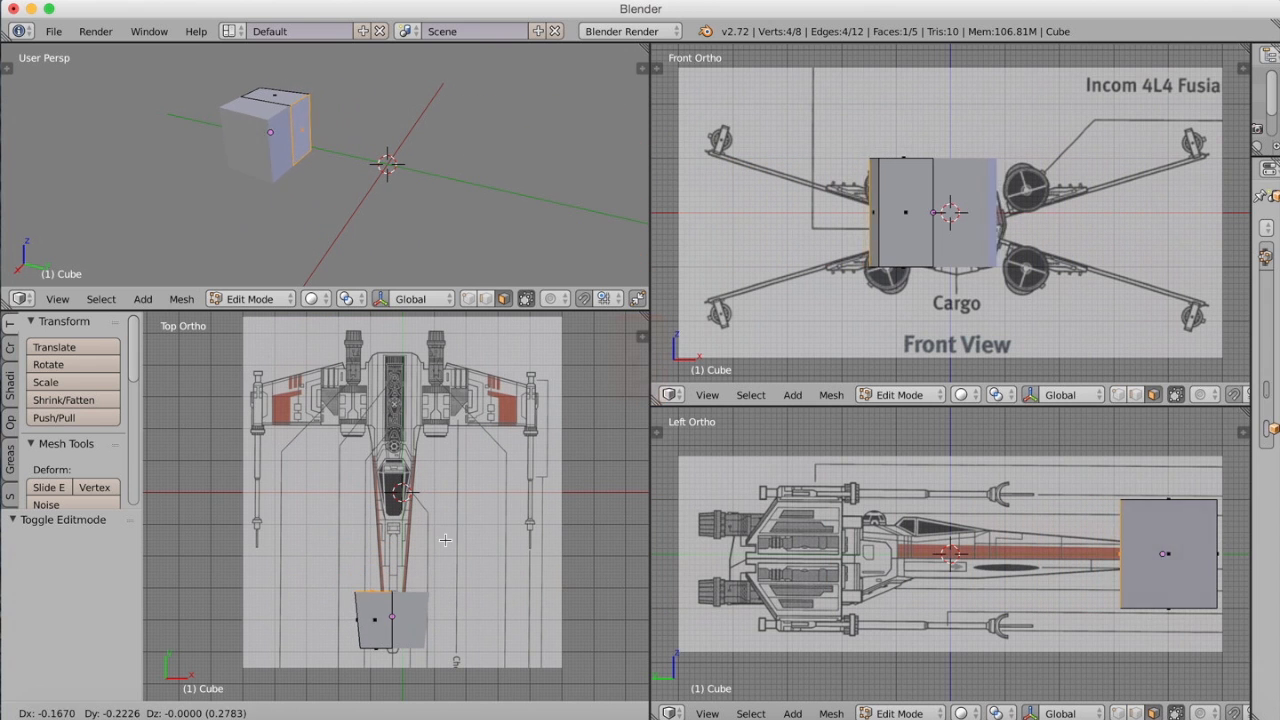
key("x")
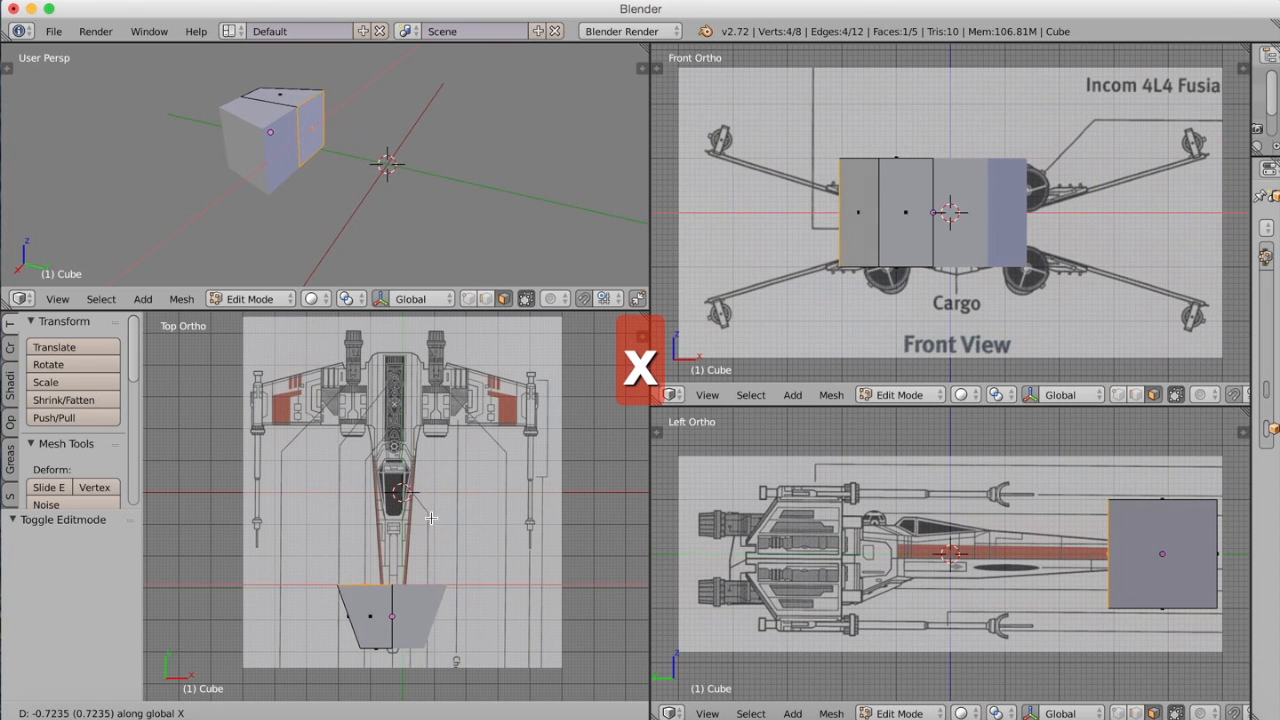
key("z")
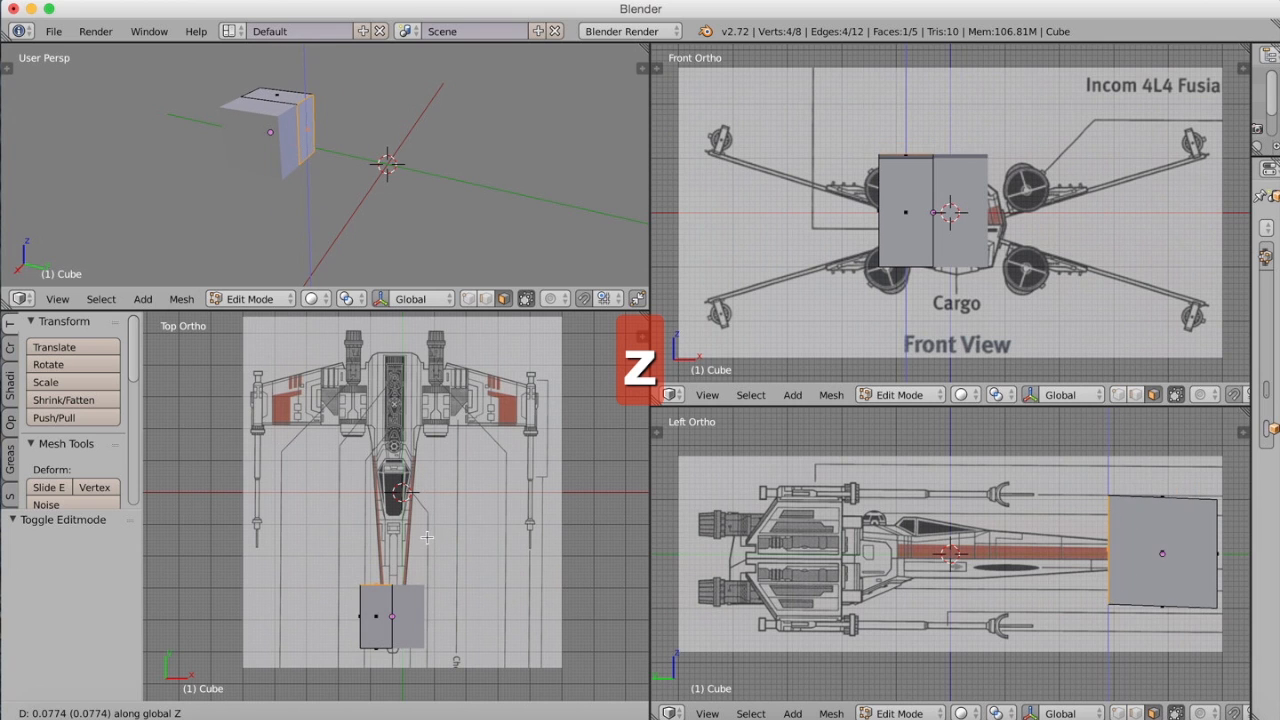
key("y")
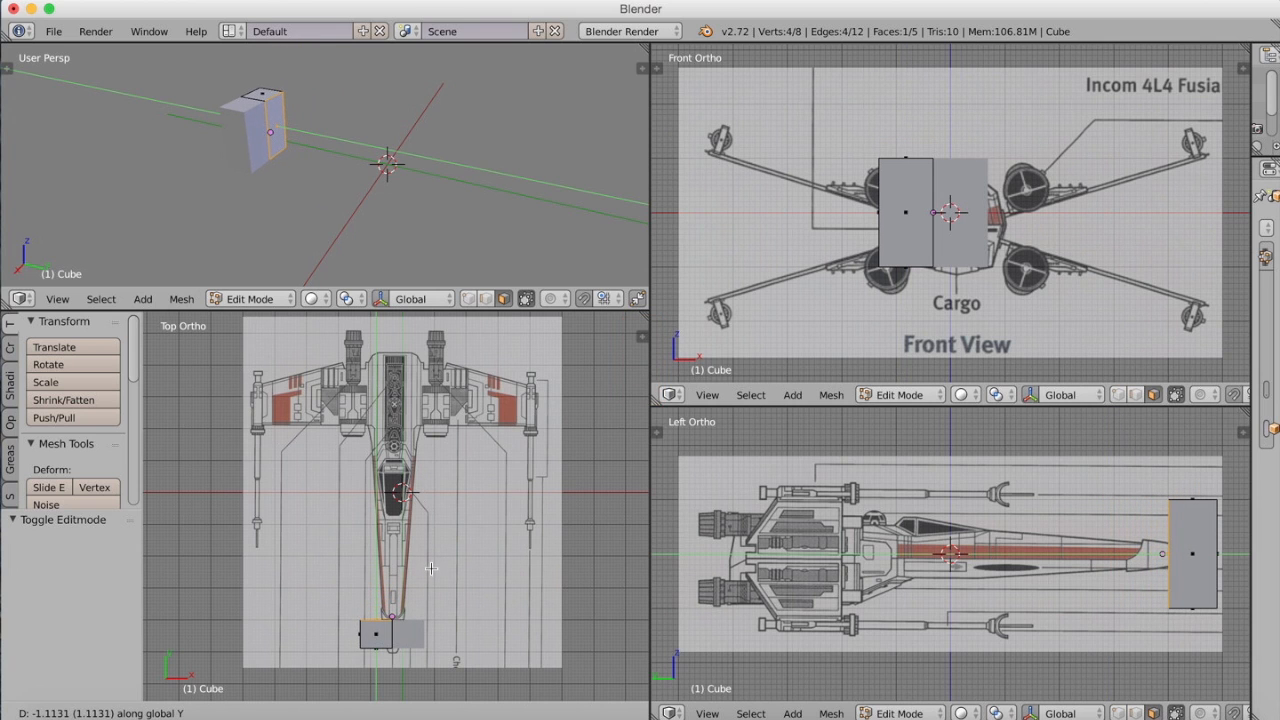
left_click(430, 569)
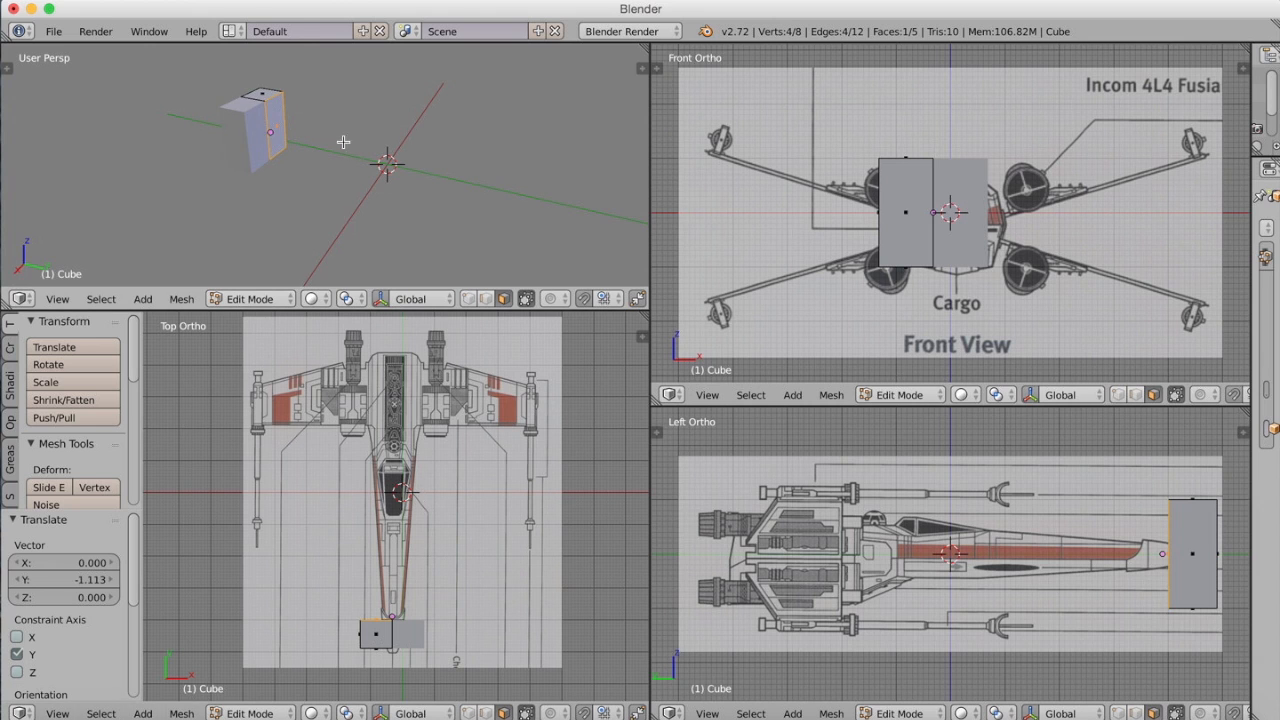
- Move another face along X to narrow the block sideways
middle_click_drag(347, 143, 200, 140)
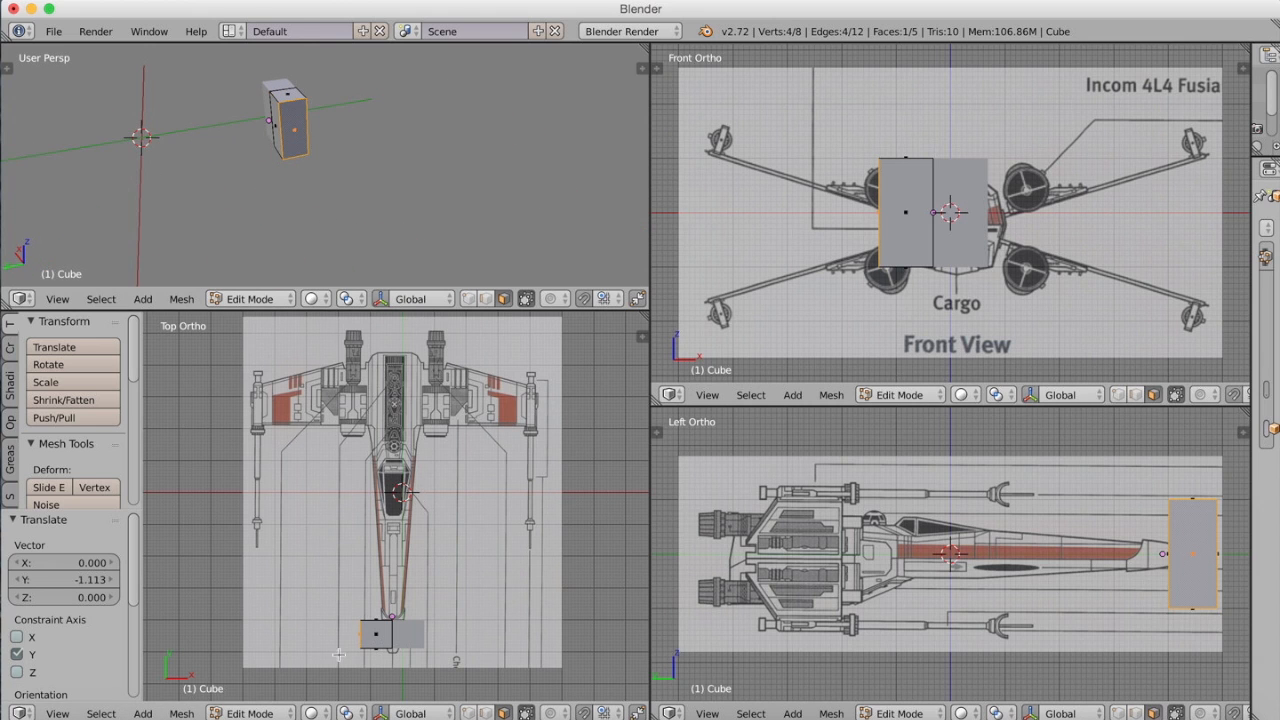
key("g")
key("x")
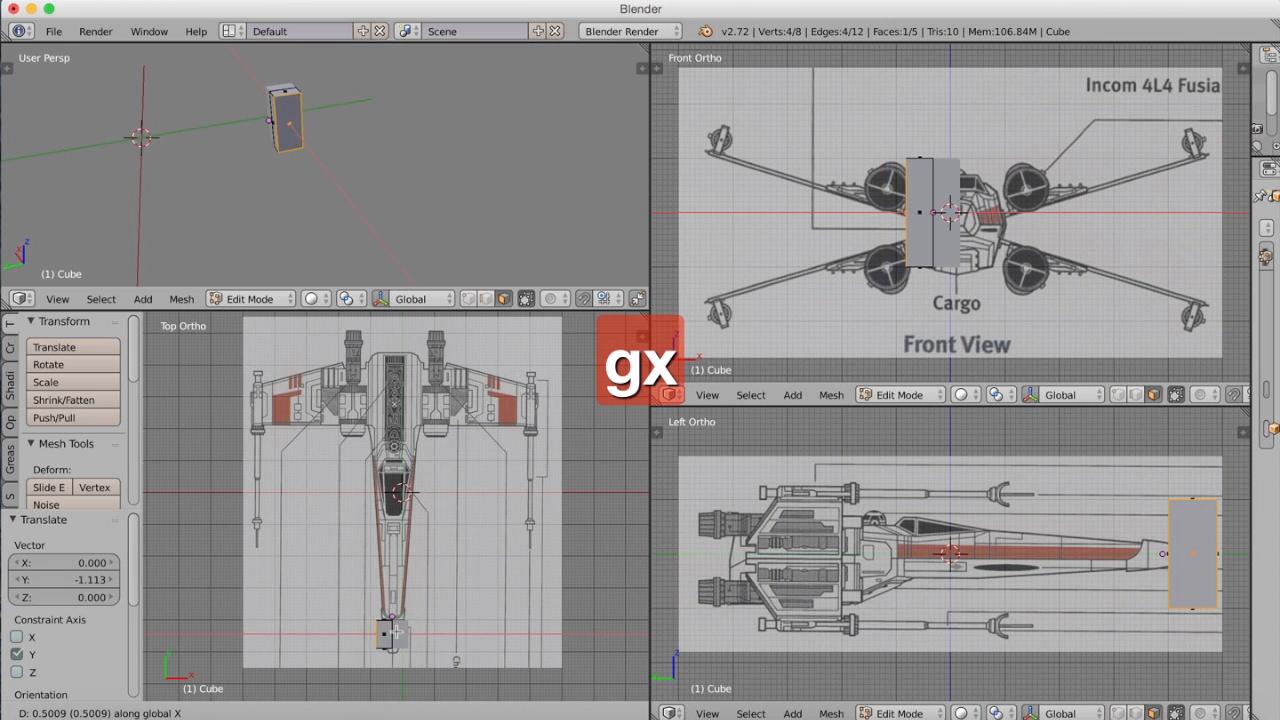
left_click(399, 629)
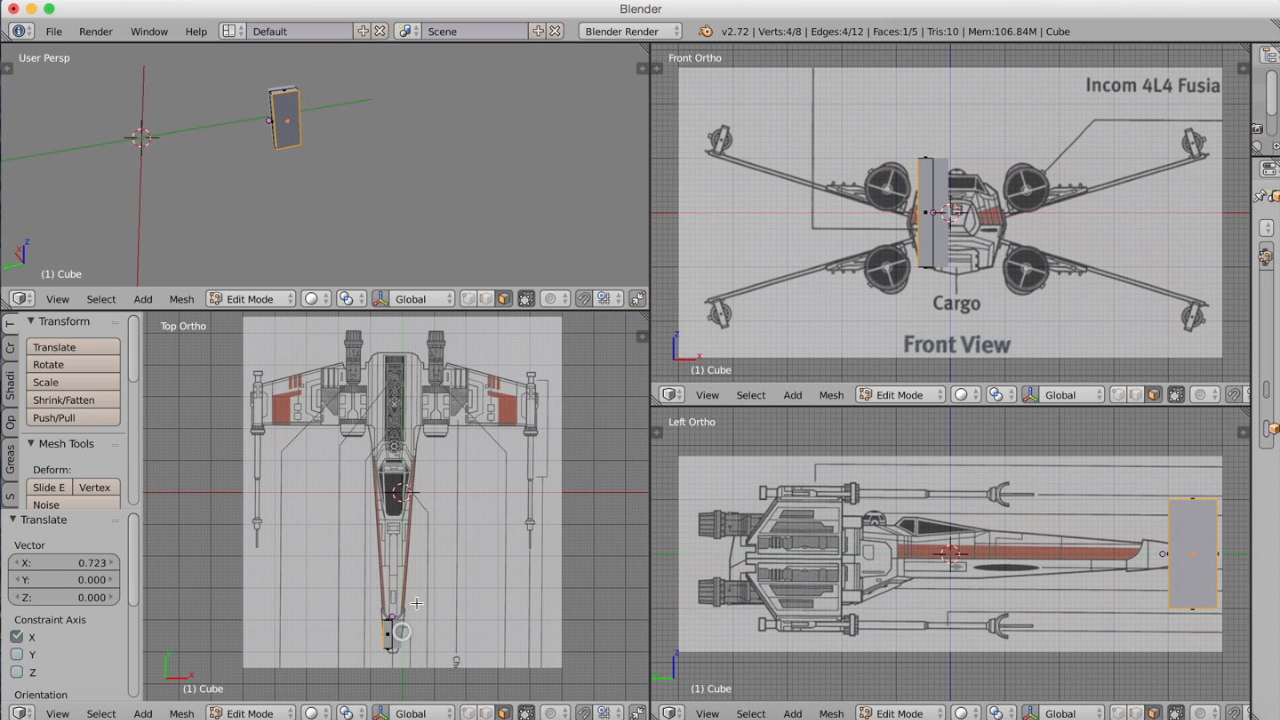
scroll(424, 592, "up", 2)
scroll(464, 545, "up", 1)
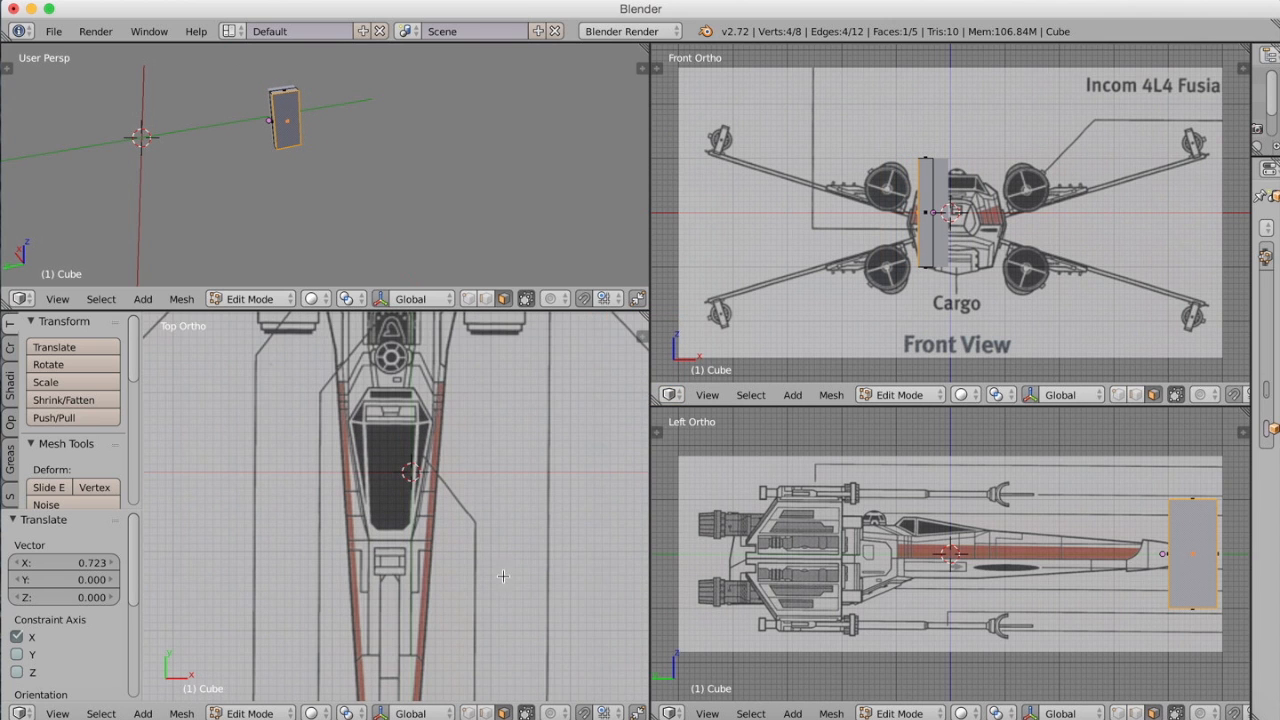
middle_click_drag(457, 605, 467, 475)
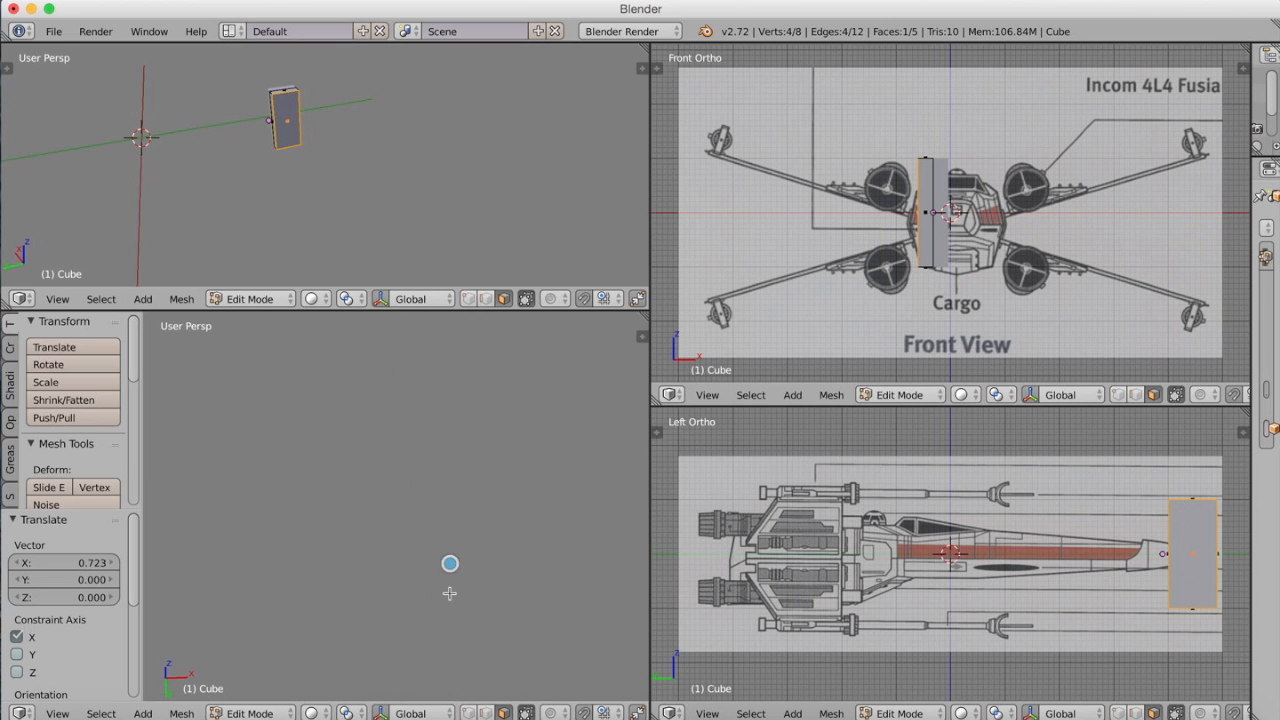
- Set the lower-left viewport to Top view and pan until the blueprint and block are in view
left_click(57, 712)
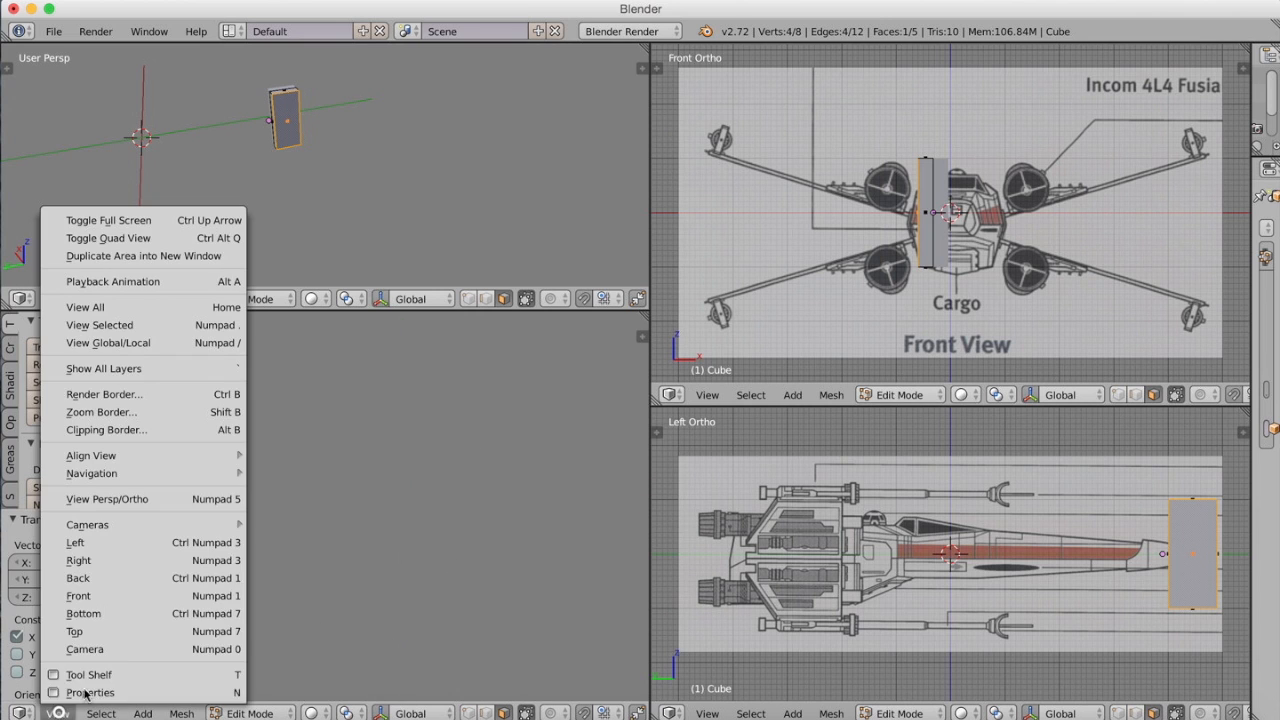
left_click(95, 632)
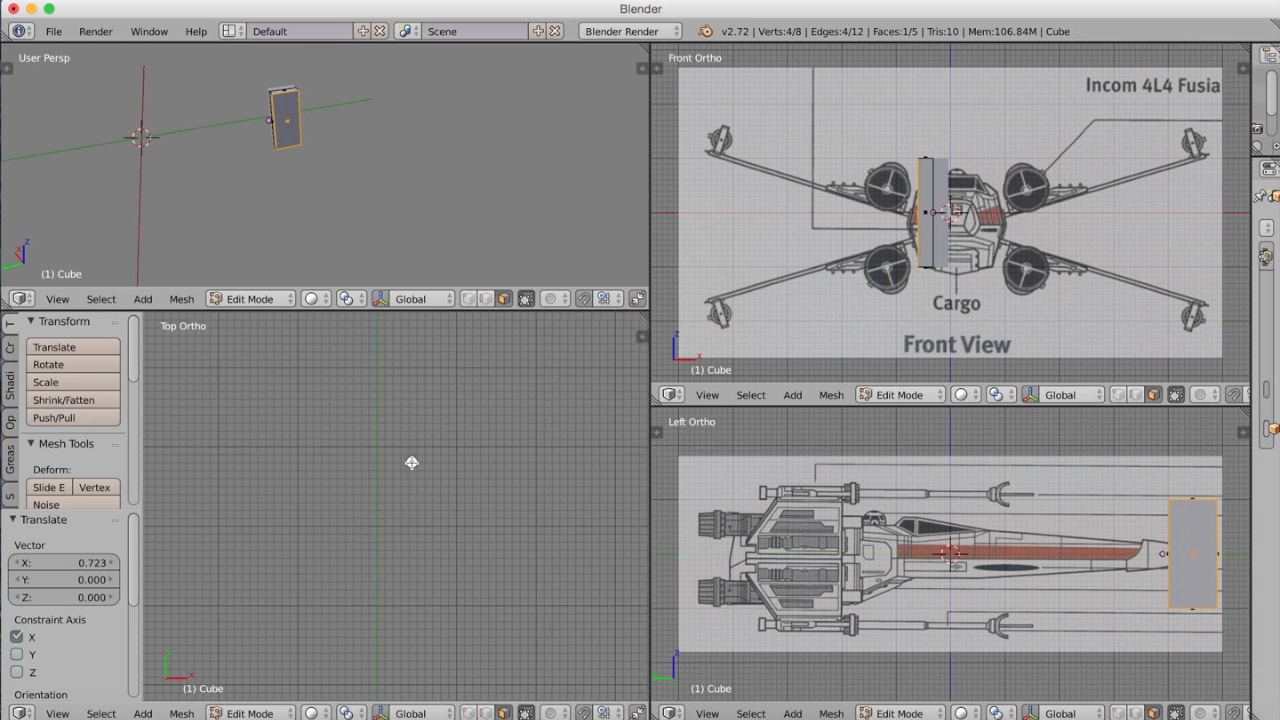
middle_click_drag(478, 548, 410, 500, "shift")
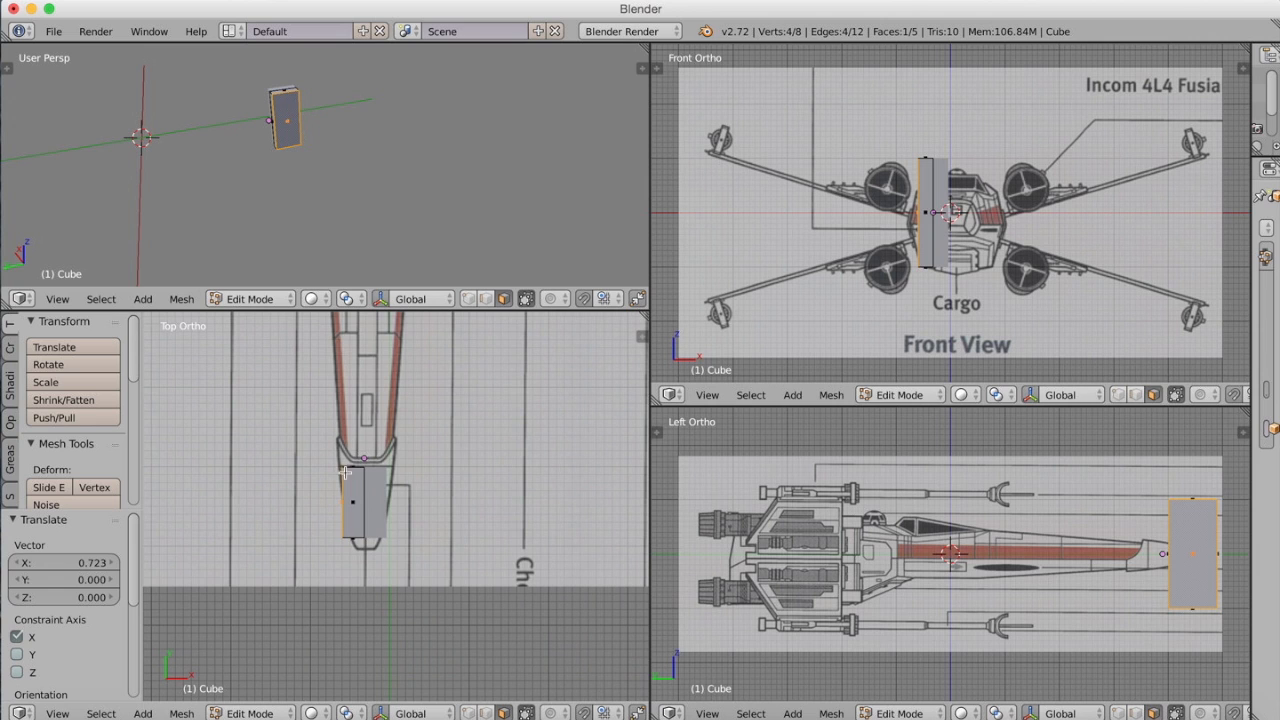
left_click(255, 713)
left_click(262, 678)
- Nudge the whole block along X with the manipulator, then re-enter edit mode with hidden selection enabled
key("Tab")
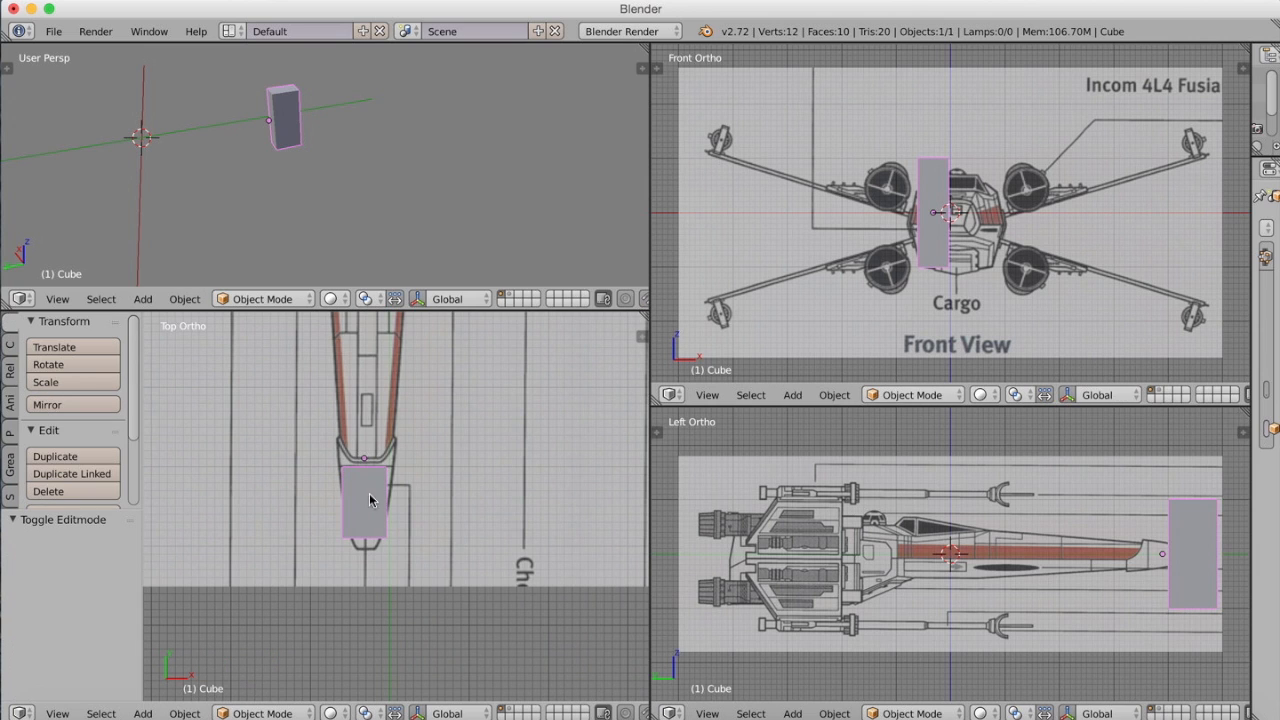
left_click(417, 712)
left_click_drag(427, 460, 428, 456)
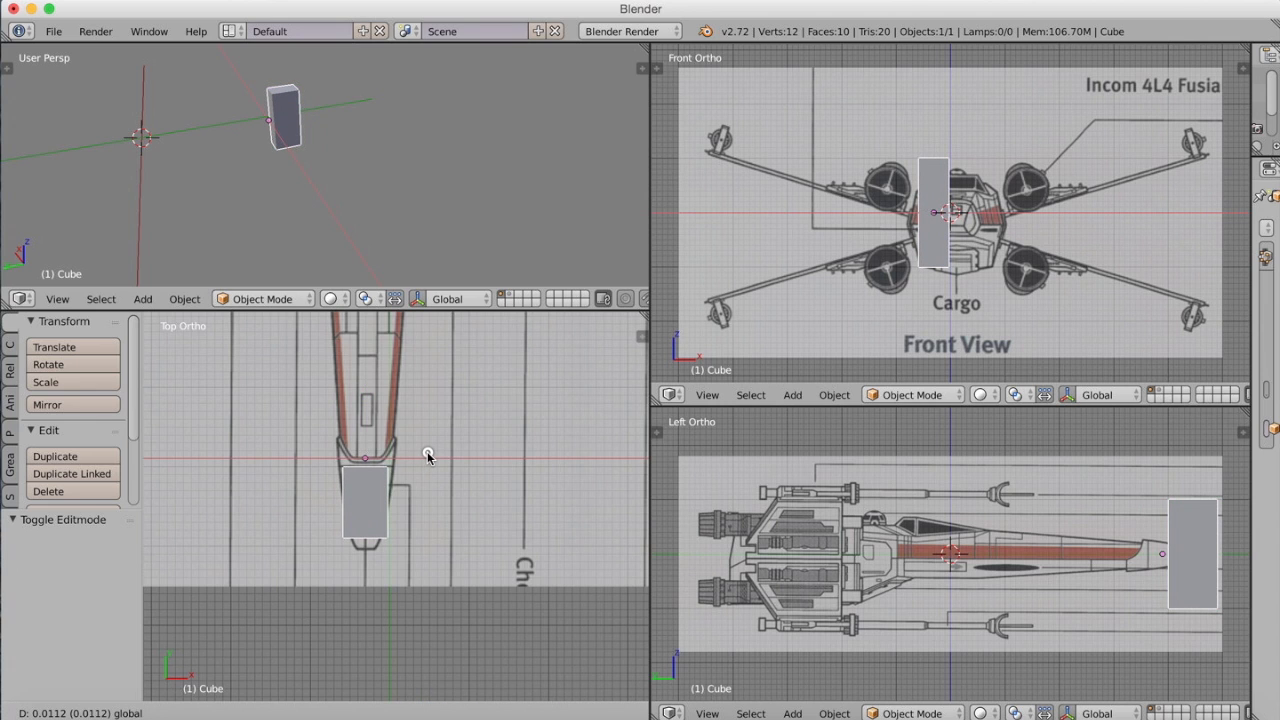
left_click_drag(428, 457, 430, 458)
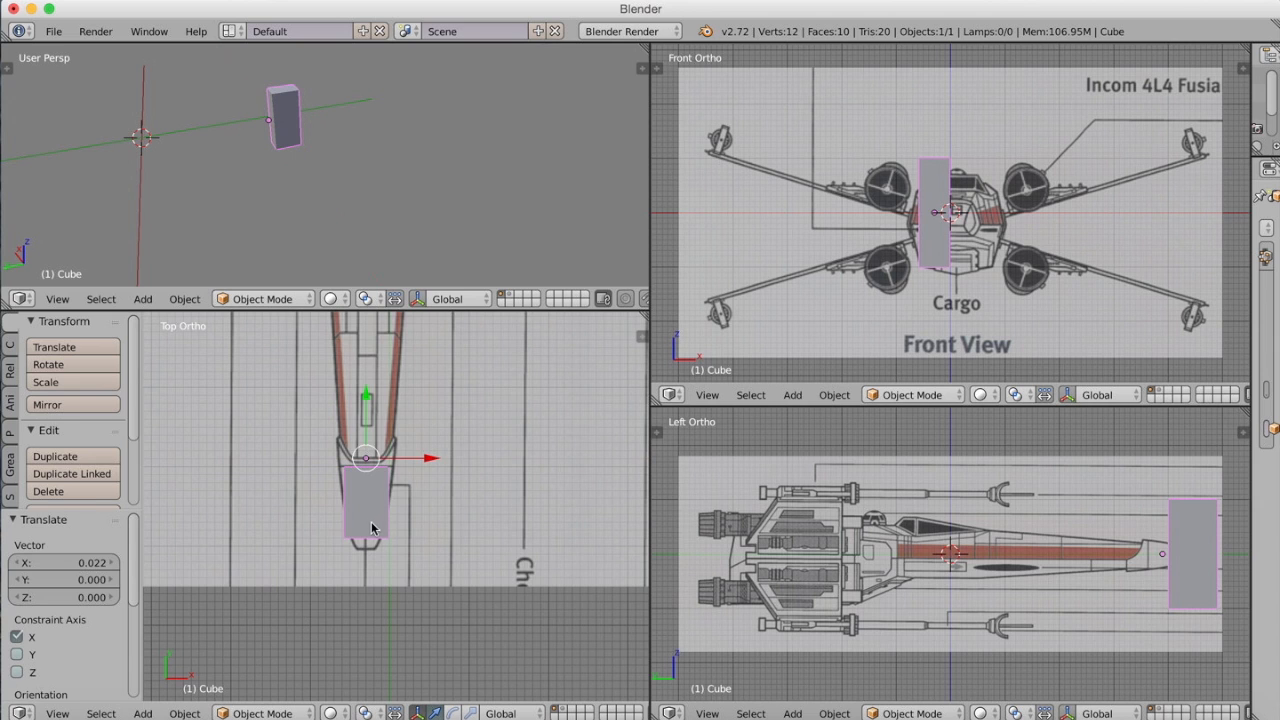
key("Tab")
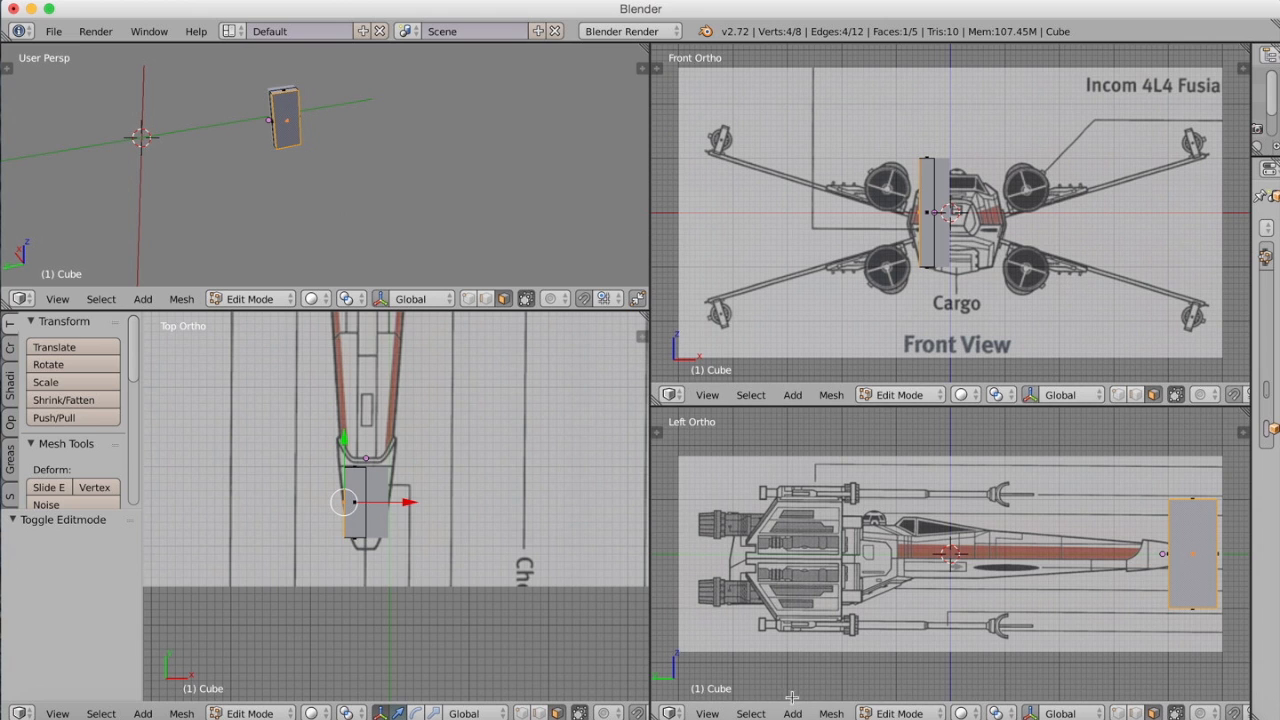
key("z")
- Move one block edge along X and the front face along Y onto the nose outline
middle_click_drag(322, 195, 262, 197)
right_click(299, 128)
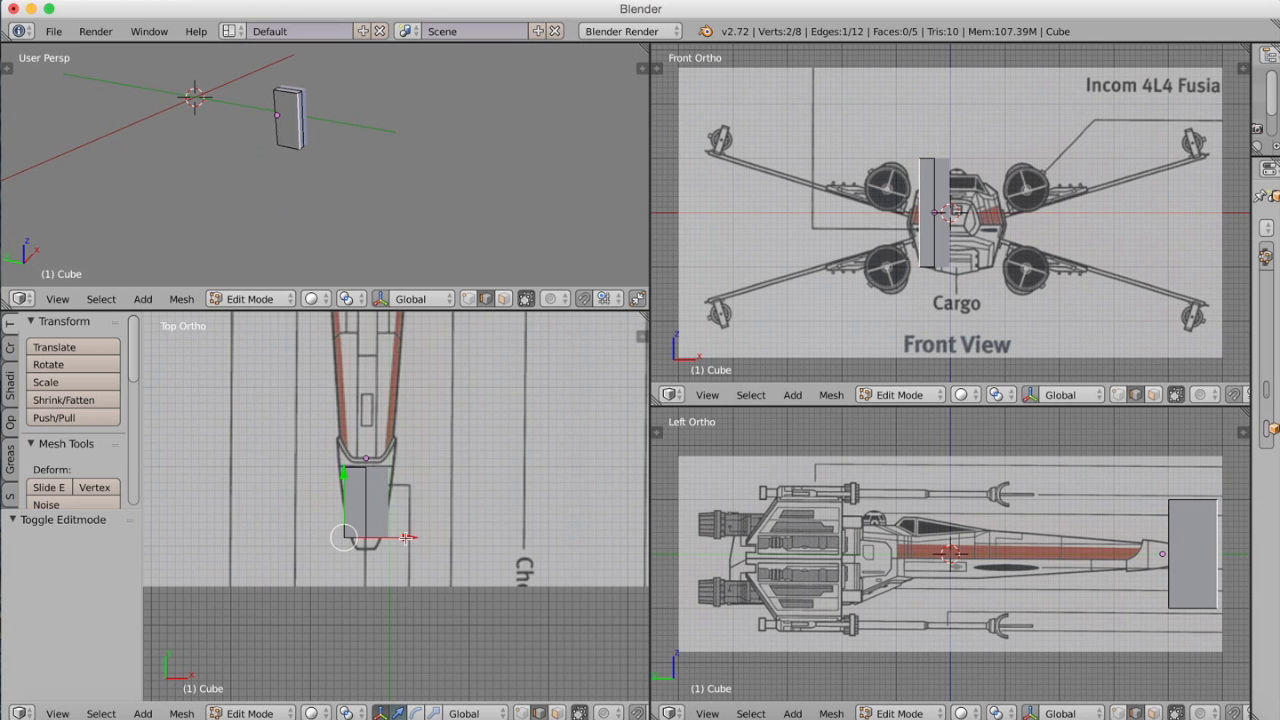
key("g")
key("x")
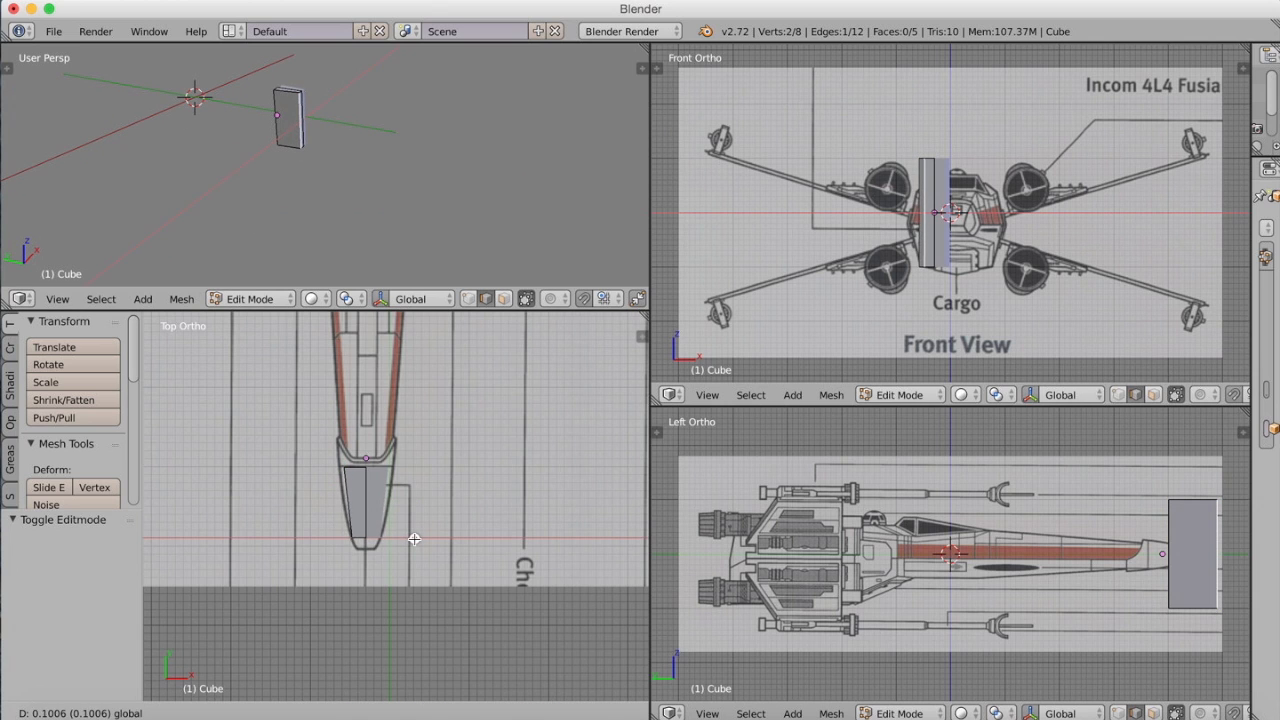
left_click(416, 539)
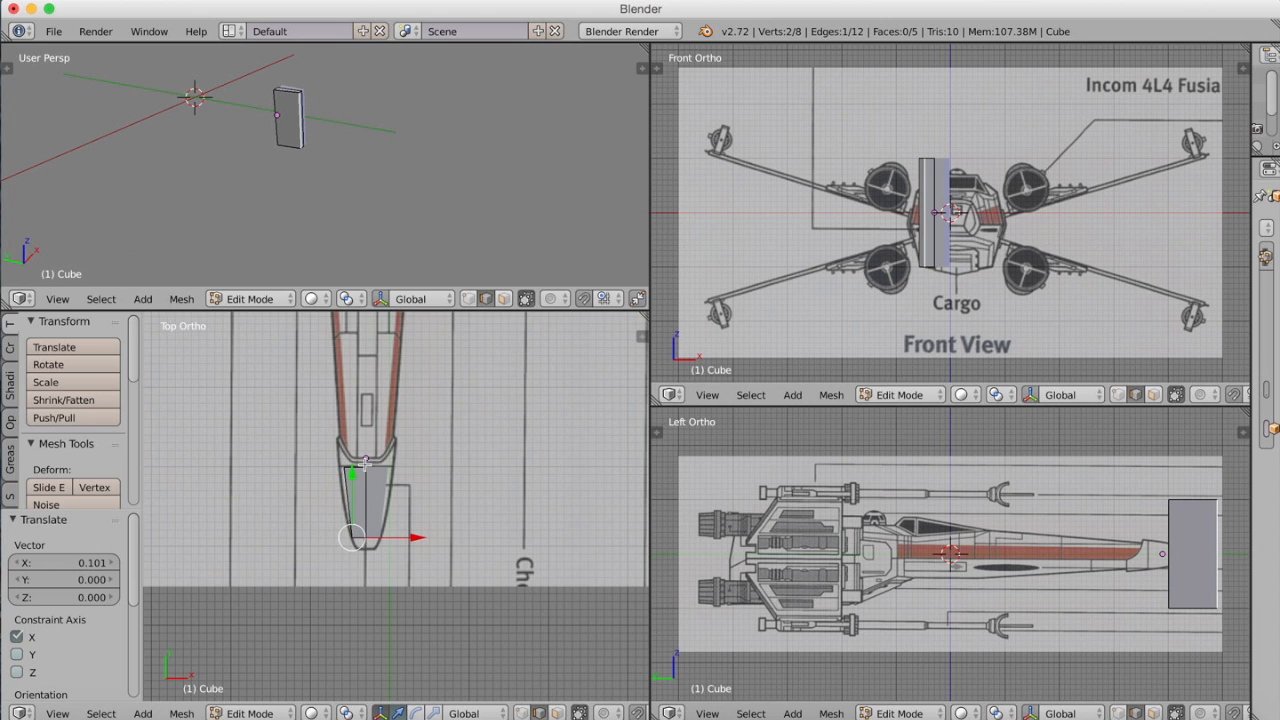
left_click(559, 713)
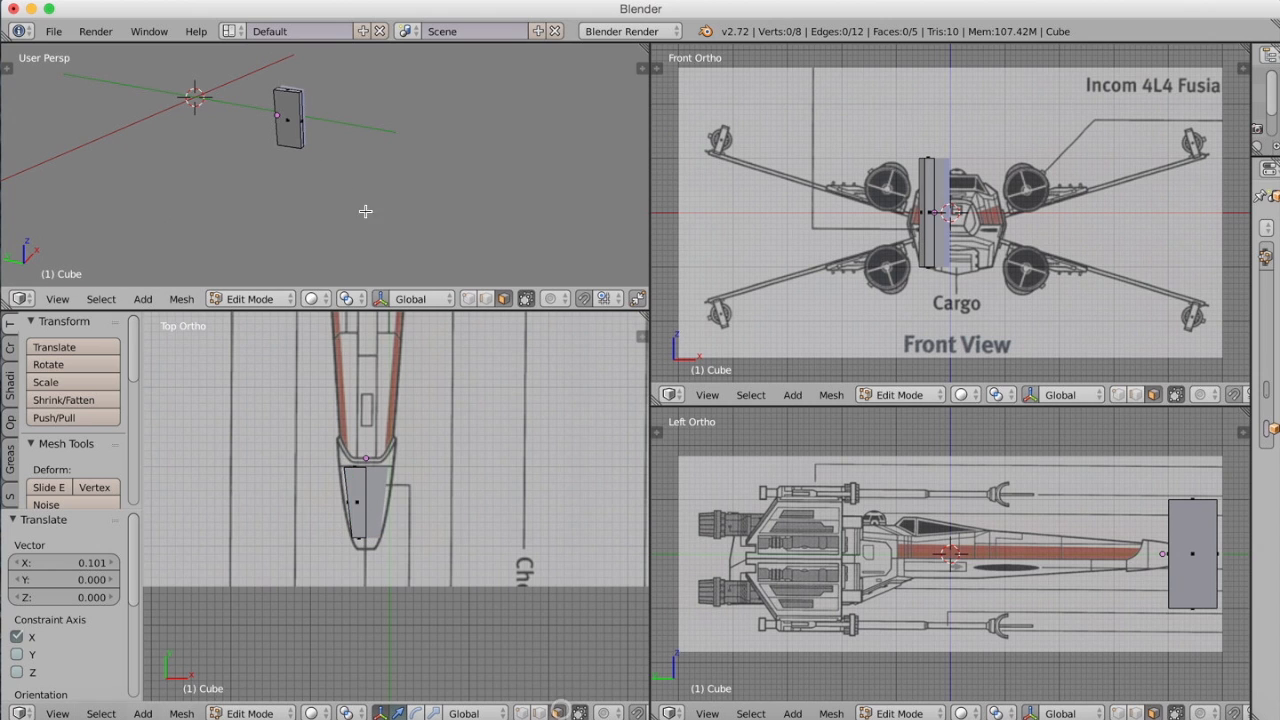
scroll(331, 137, "up", 3)
scroll(325, 128, "up", 2)
right_click(289, 100)
key("g")
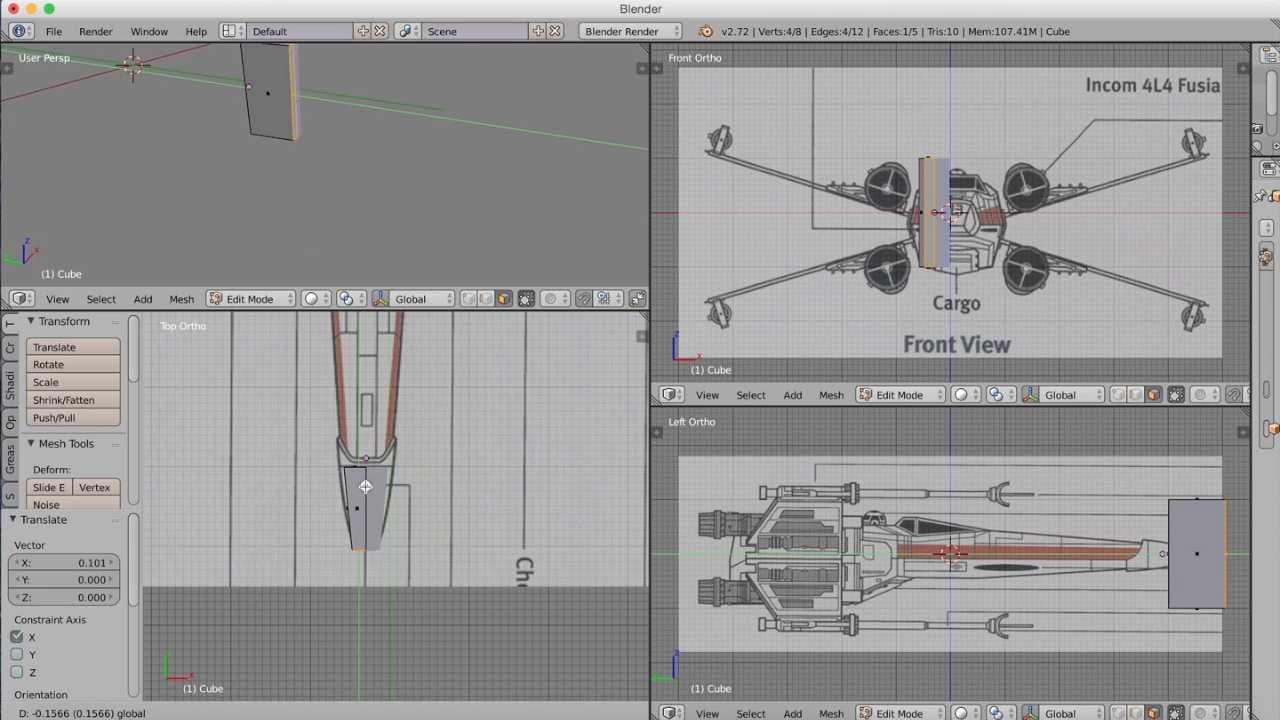
left_click(366, 485)
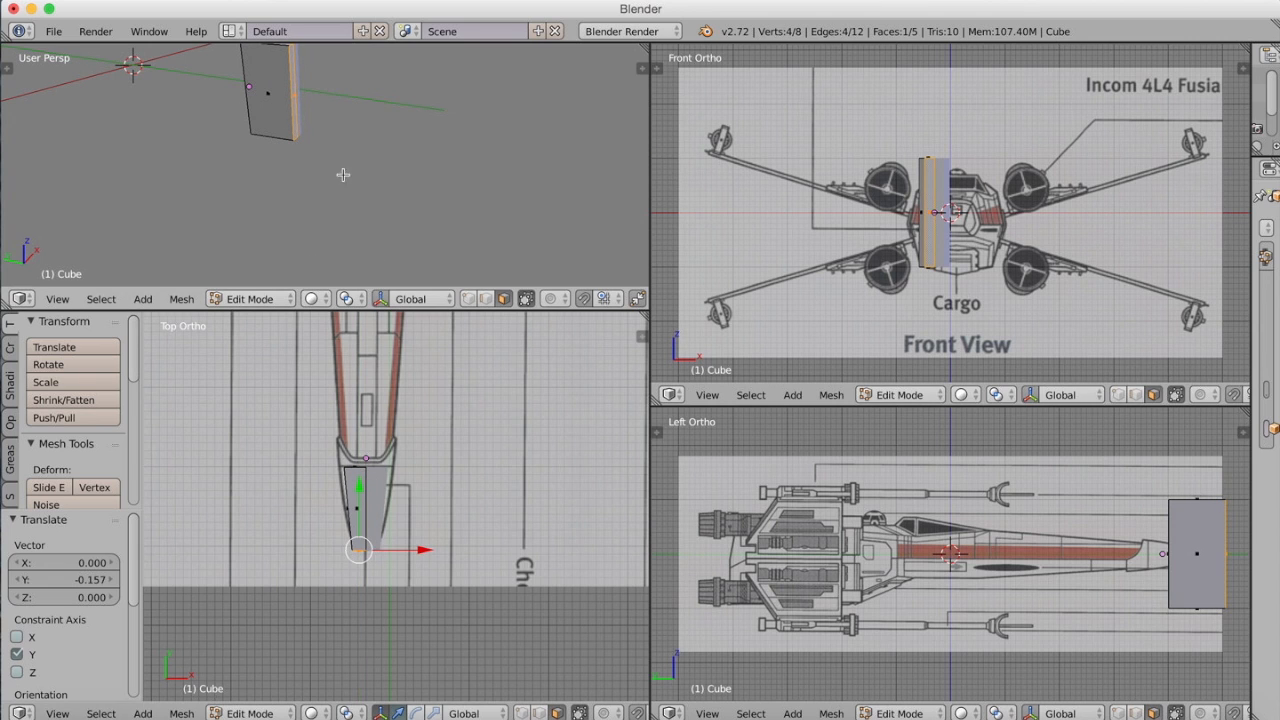
- Move the opposite tip edge so the block tapers to the nose outline
left_click(540, 712)
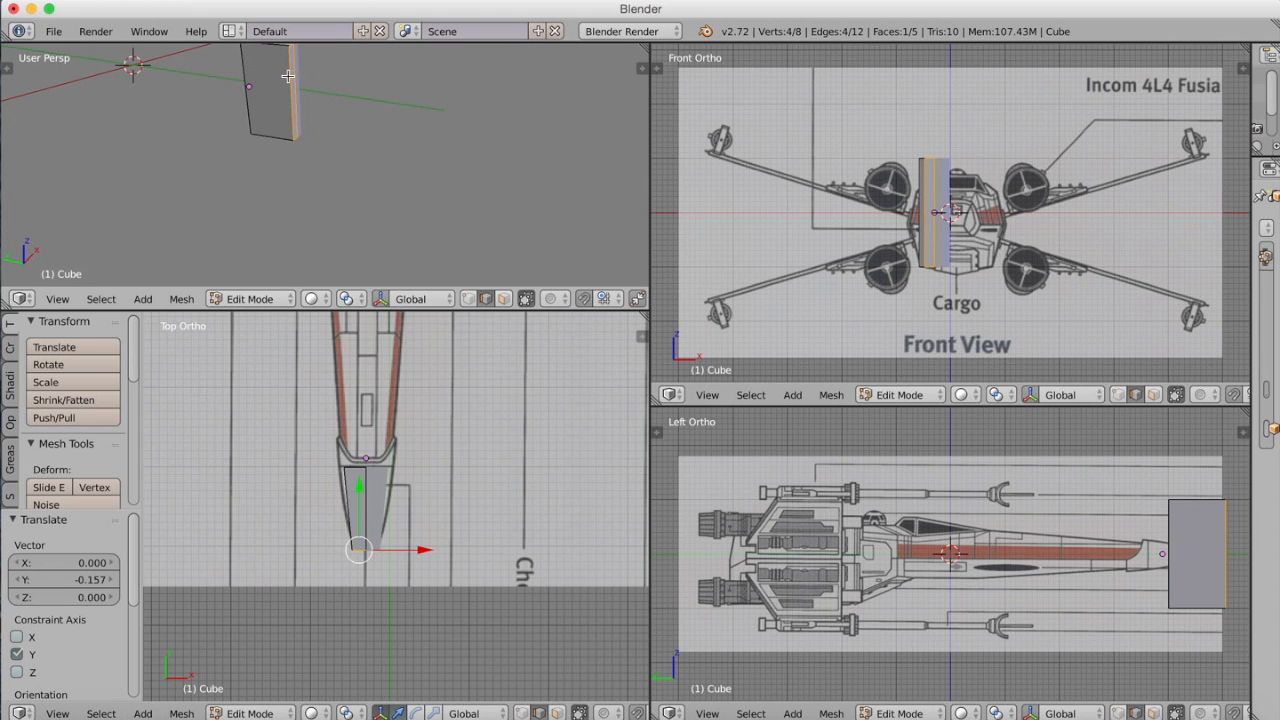
right_click(288, 77)
key("g")
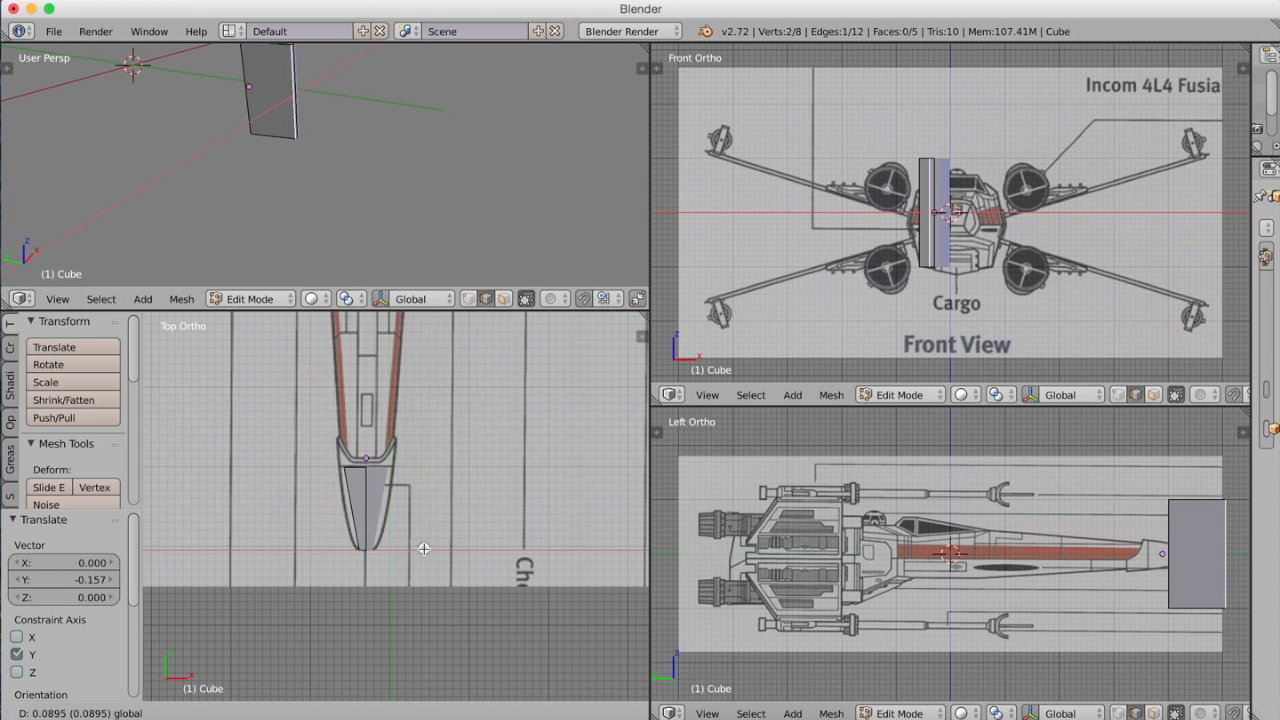
left_click(423, 548)
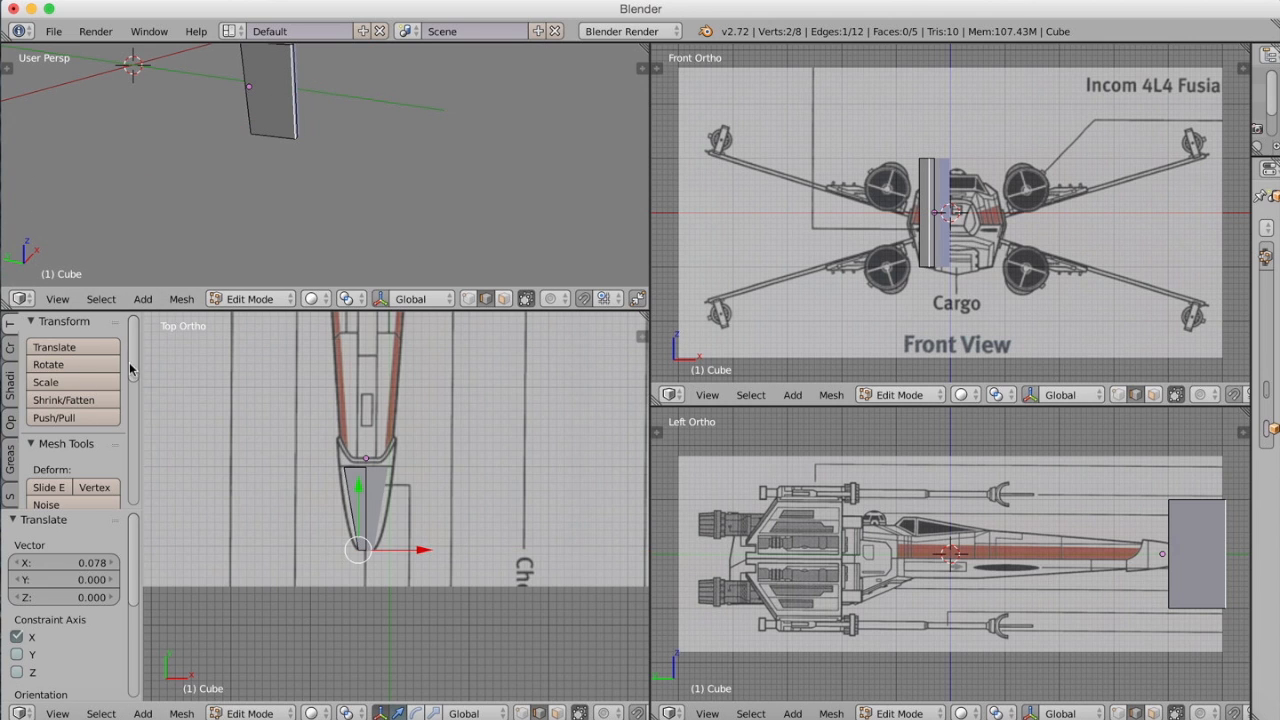
scroll(131, 370, "down", 3)
- Add a loop cut across the block and pull its edge inward along X onto the curved outline
left_click_drag(90, 511, 90, 700)
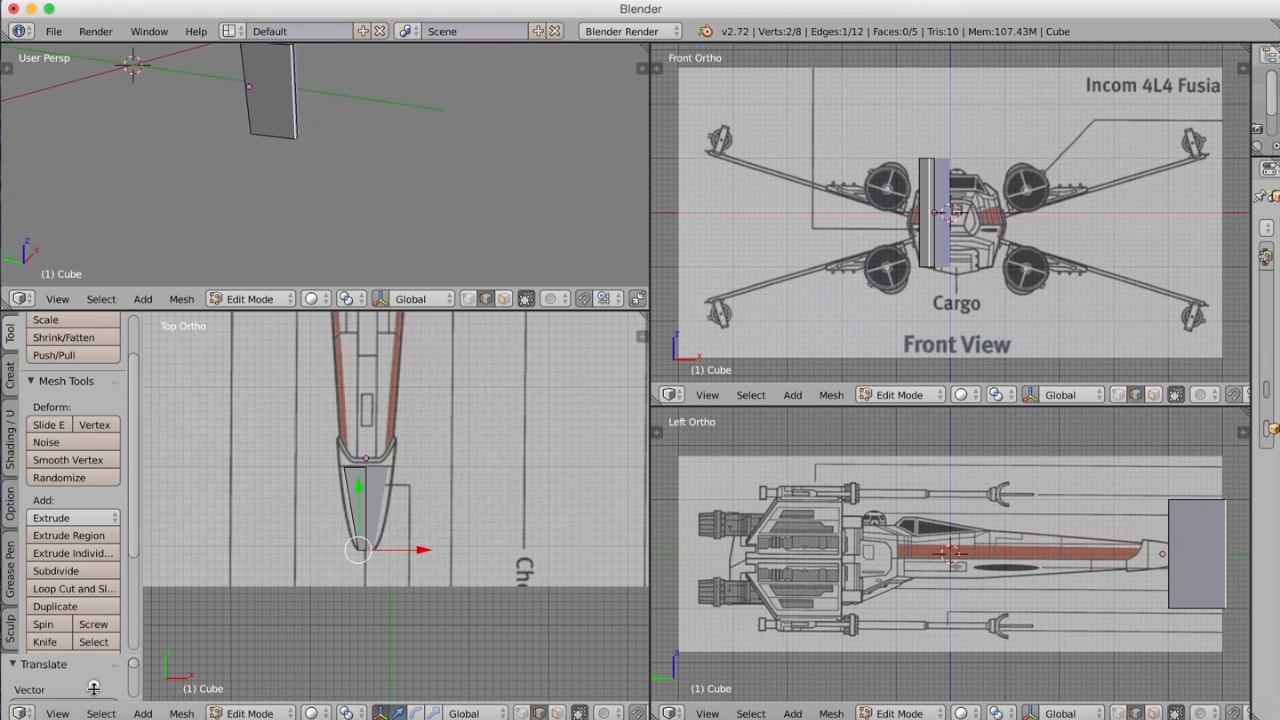
left_click(75, 588)
left_click(354, 504)
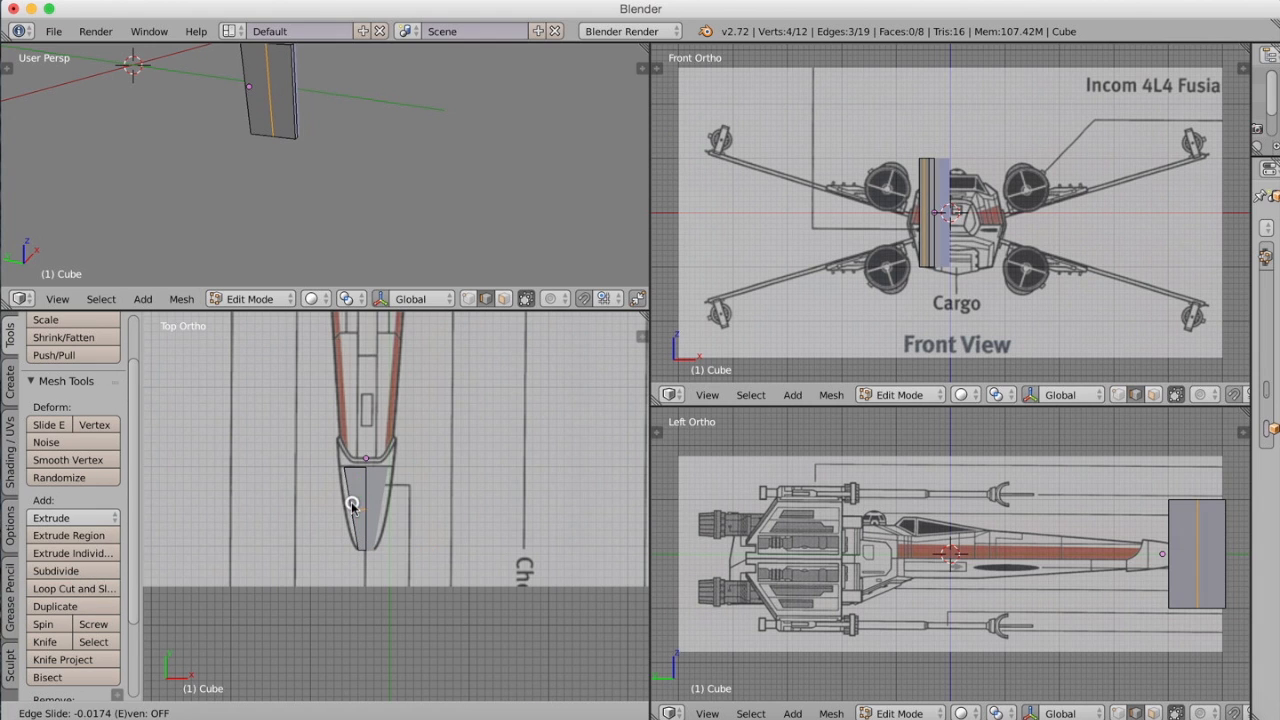
left_click(361, 516)
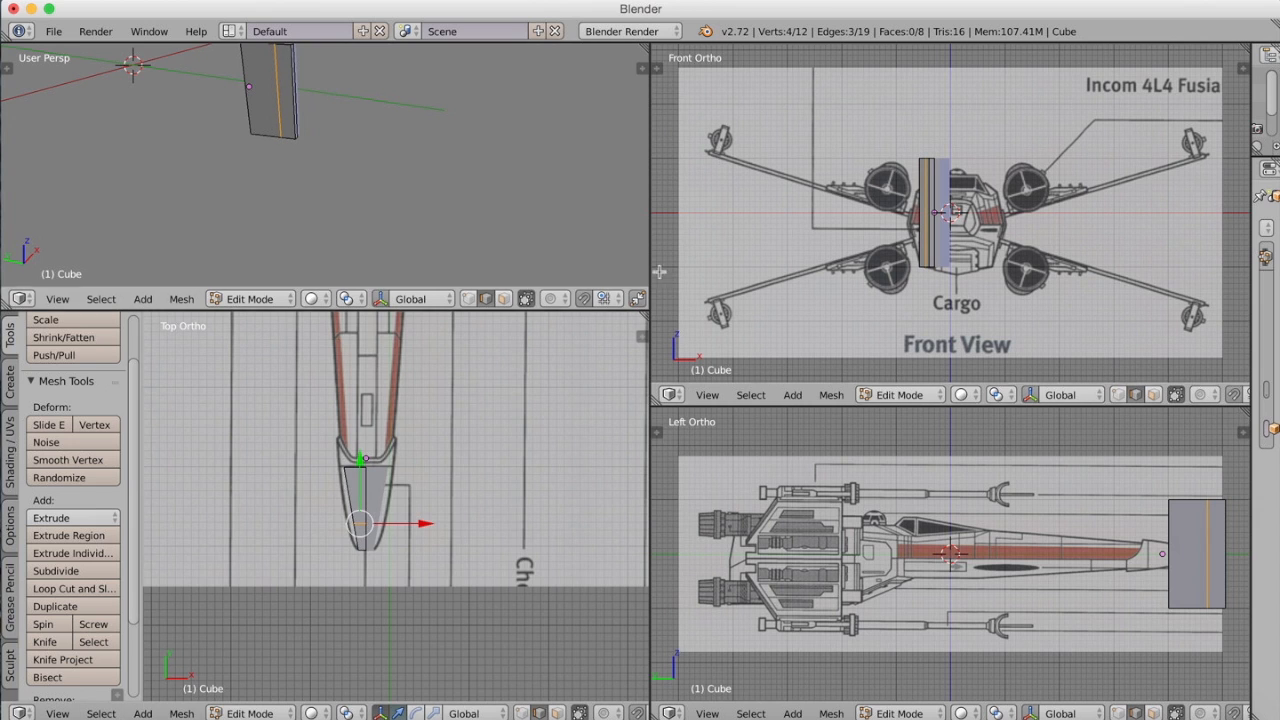
right_click(278, 86)
left_click_drag(418, 524, 411, 523)
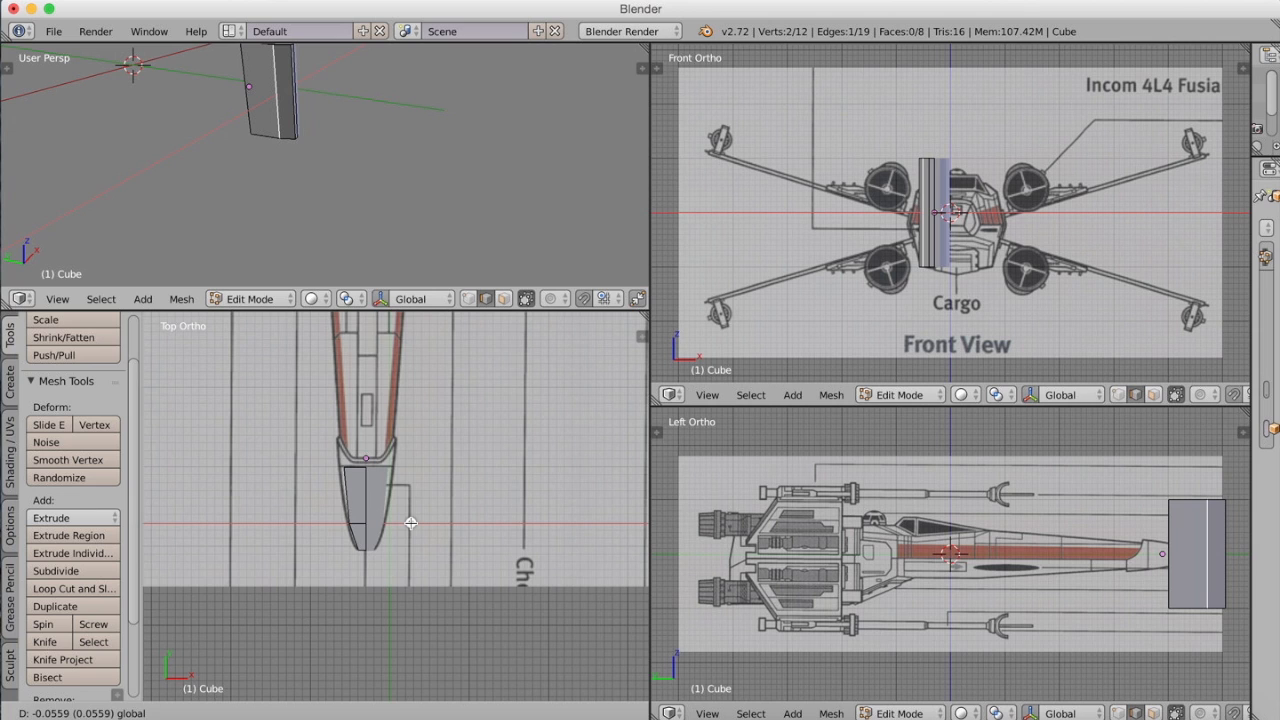
left_click(411, 523)
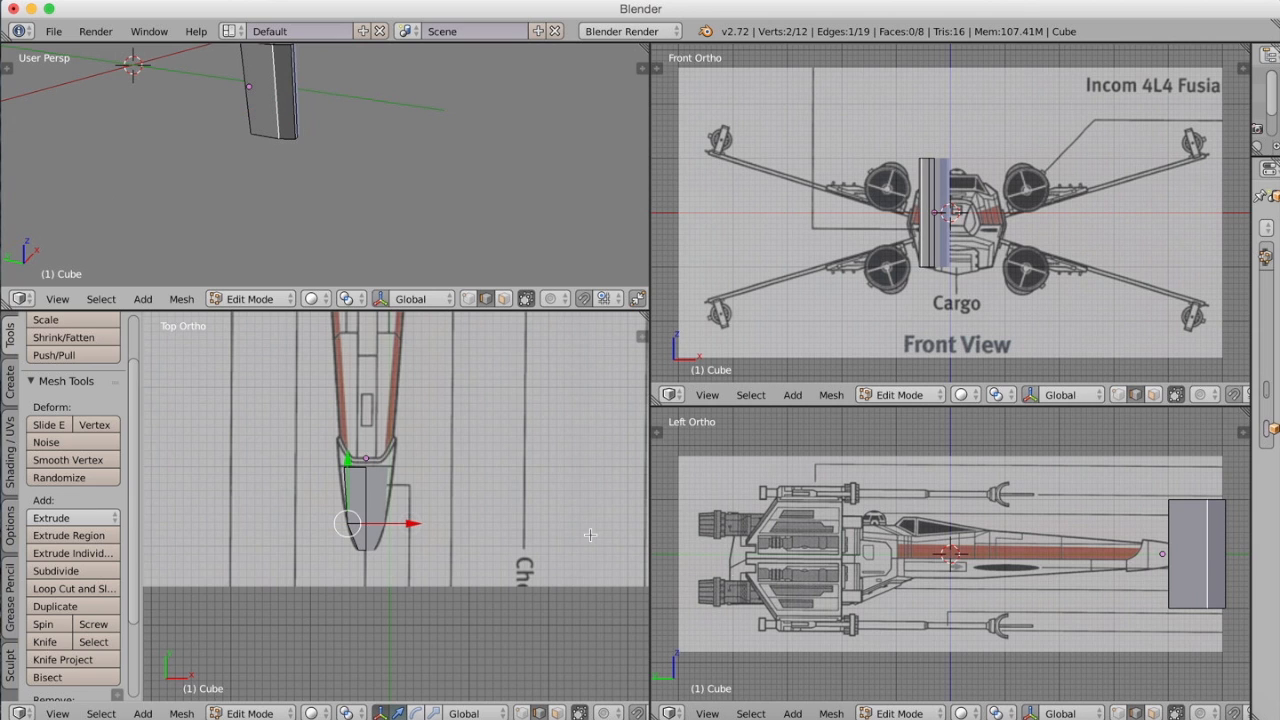
- Add a second loop cut and slide it into place along the nose curve
left_click(72, 588)
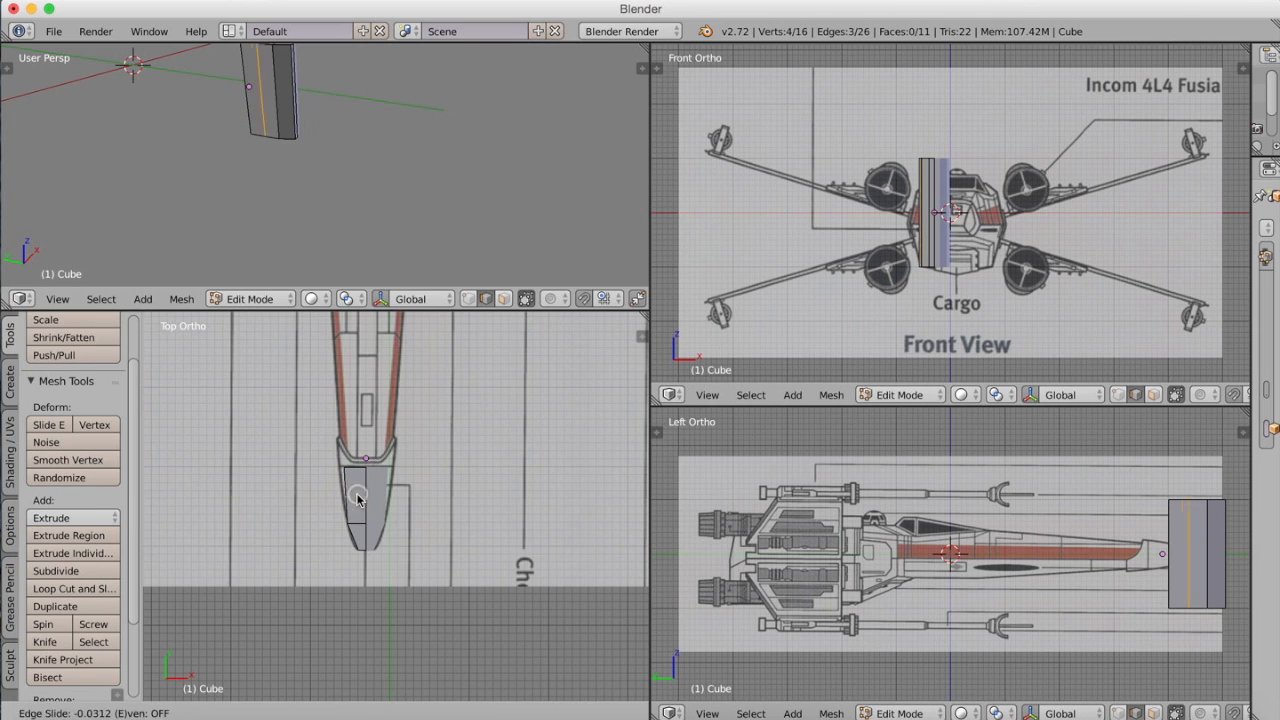
left_click(370, 486)
left_click(370, 482)
left_click_drag(404, 487, 400, 467)
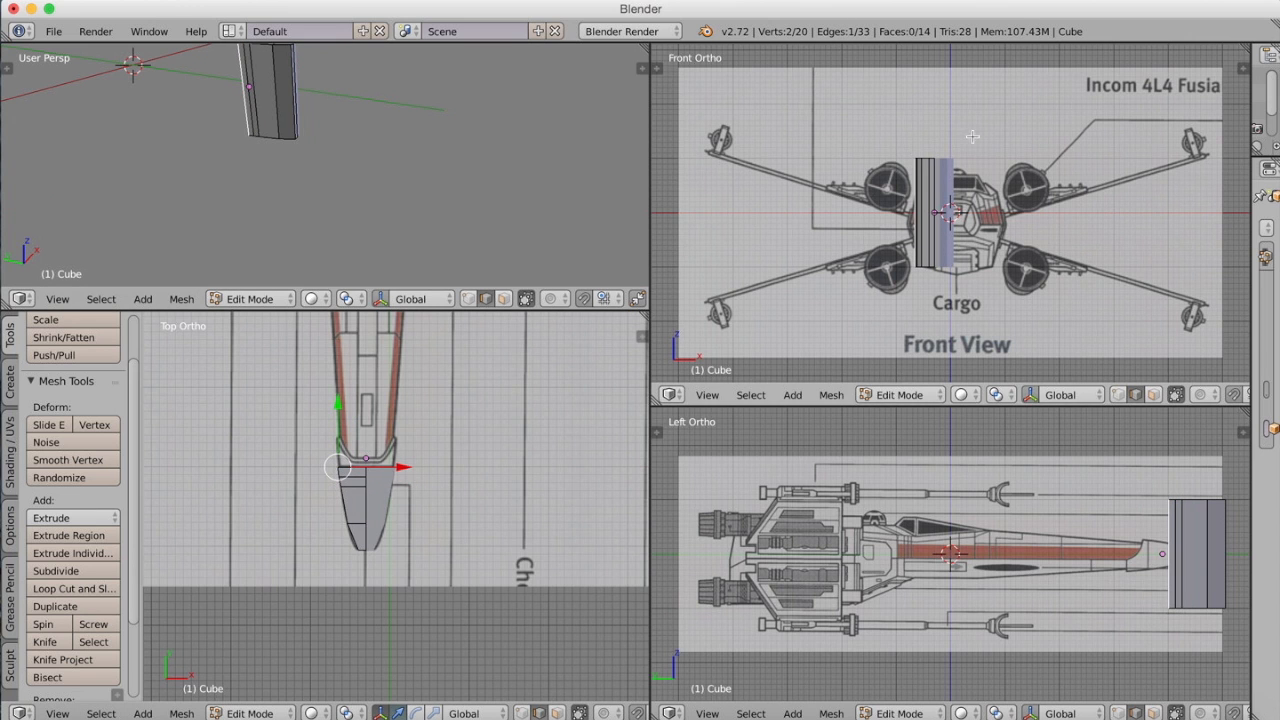
scroll(950, 160, "up", 2)
left_click(362, 548)
- Undo the stray move, box-select the top vertices in Front view and lower them along Z
key("g")
left_click(932, 127)
key("super+z")
key("b")
key("super+z")
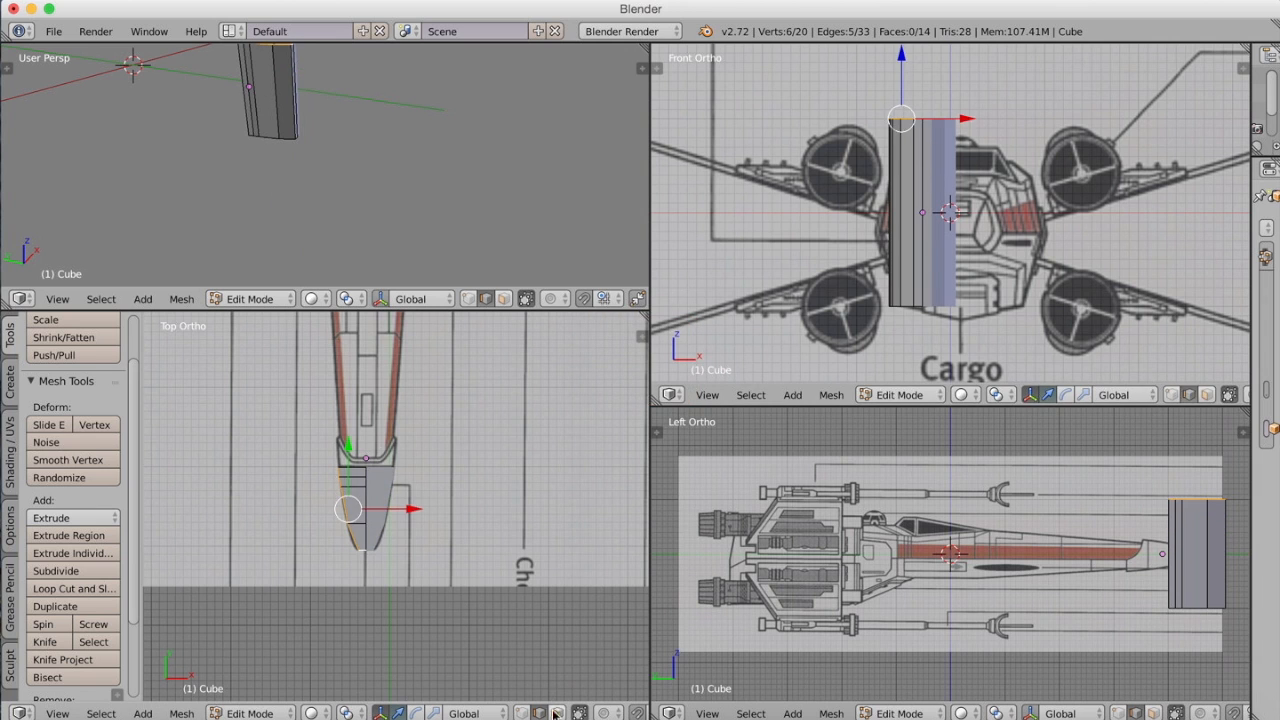
left_click_drag(340, 460, 420, 520)
left_click_drag(908, 60, 910, 140)
left_click(910, 145)
- Select the whole mesh and move the block onto the nose in the side view
middle_click_drag(200, 150, 240, 120)
left_click(241, 122)
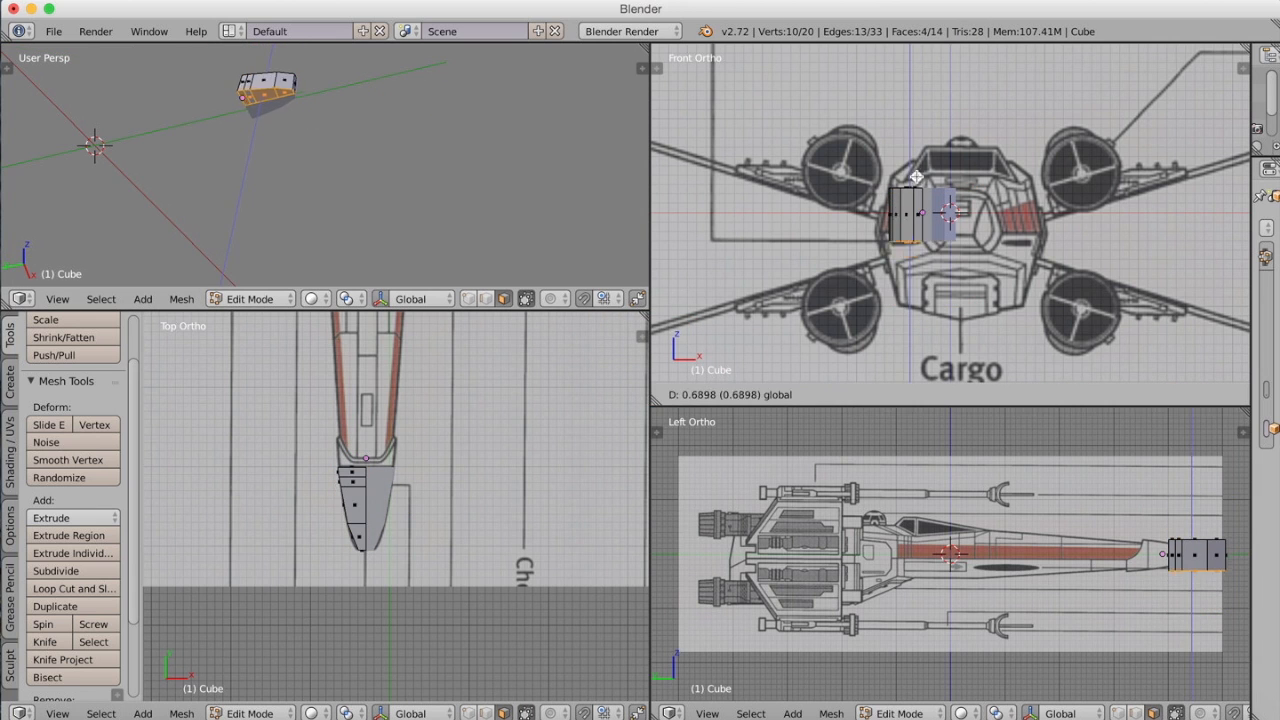
key("a")
key("s")
left_click_drag(1180, 558, 1103, 558)
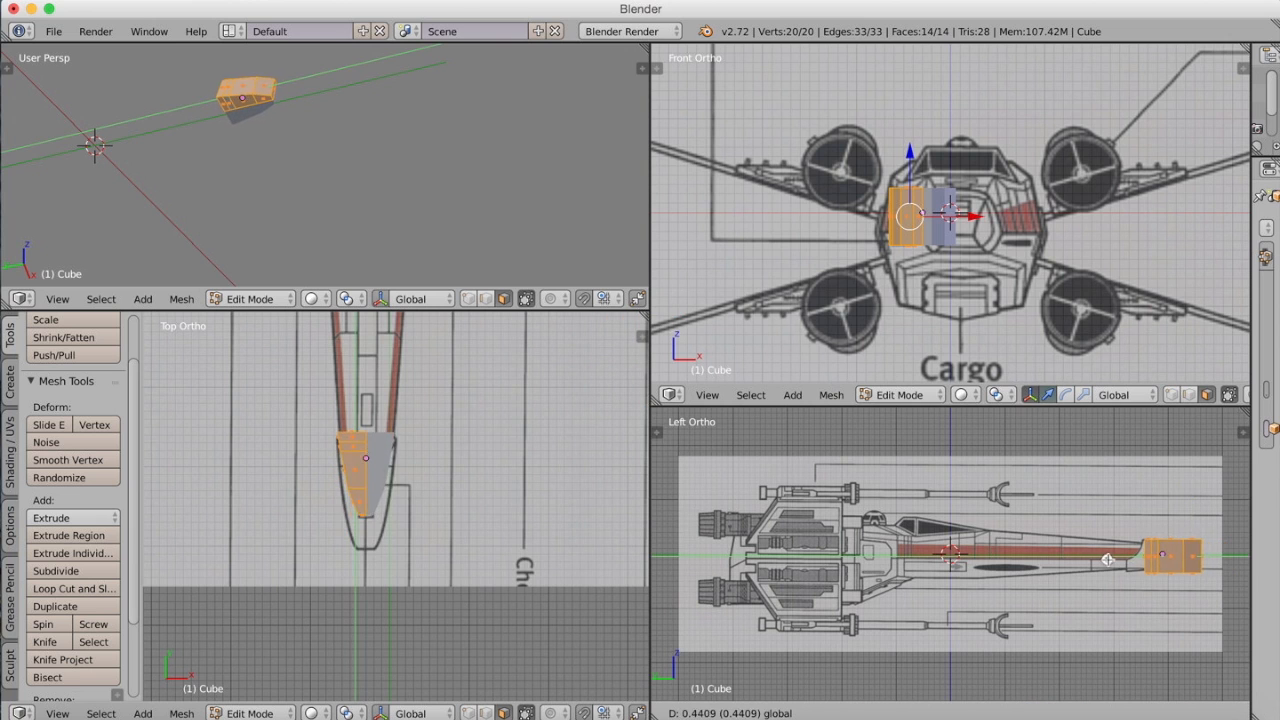
left_click(1060, 556)
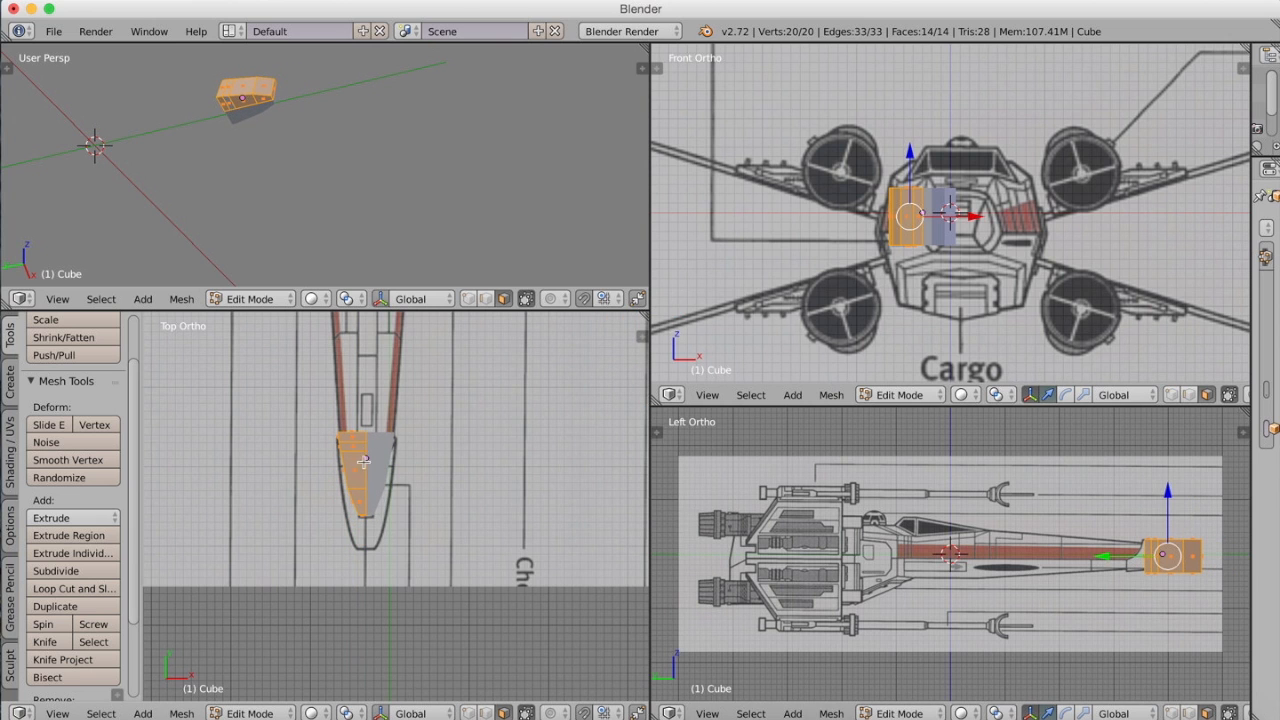
- Show the side view's properties panel and line the block up with the side blueprint
key("s")
left_click(1100, 556)
key("n")
scroll(1220, 493, "down", 8)
scroll(813, 520, "up", 3)
key("g")
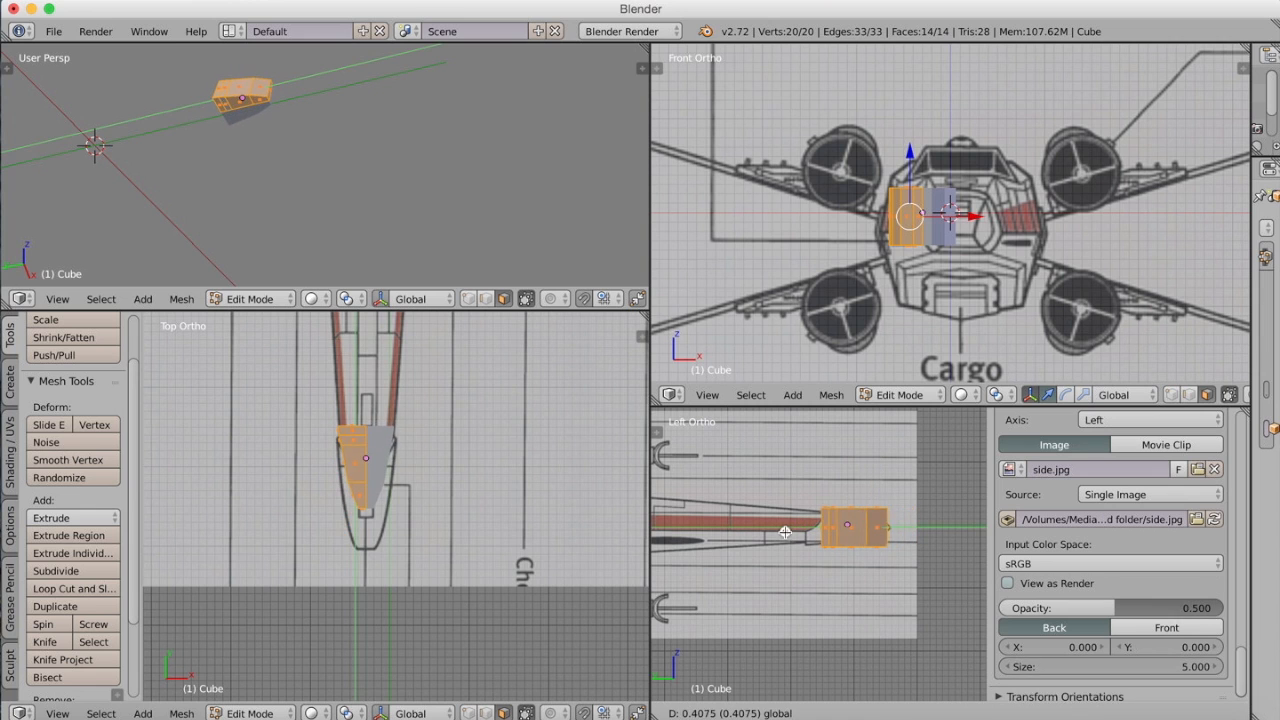
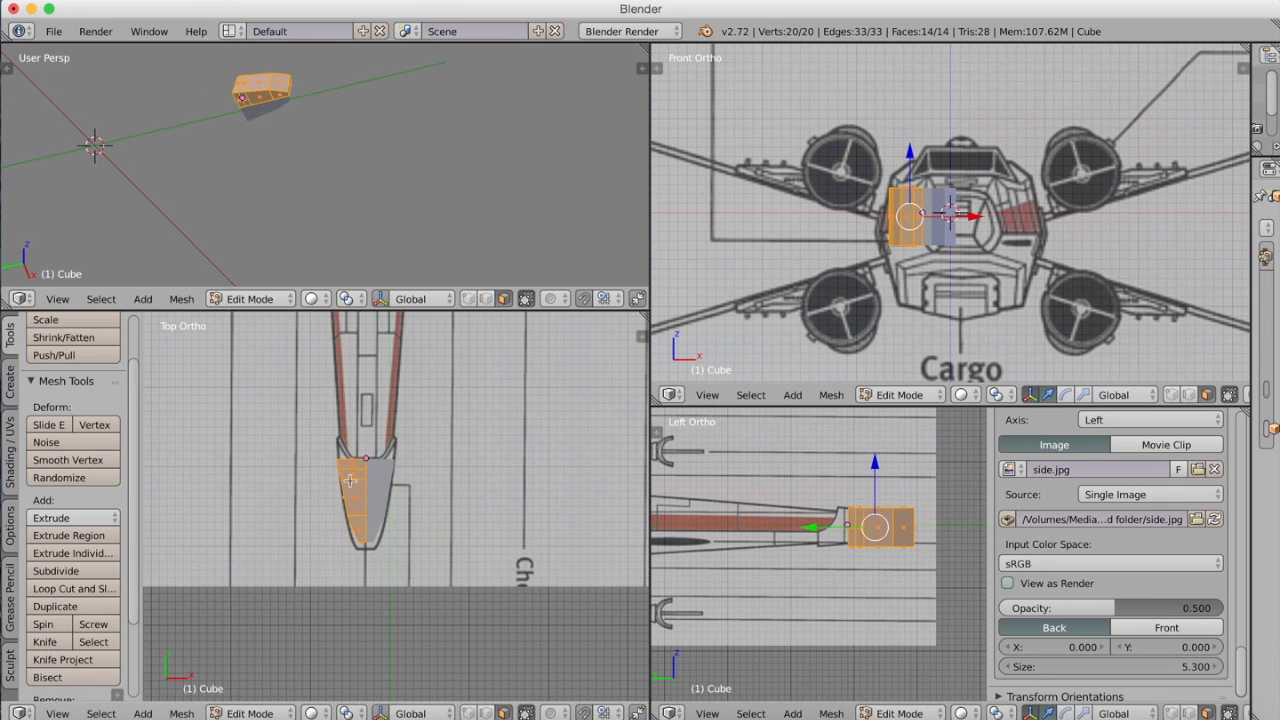
- Grab the selected nose vertices in Left Ortho and reposition them along the side reference
left_click(816, 527)
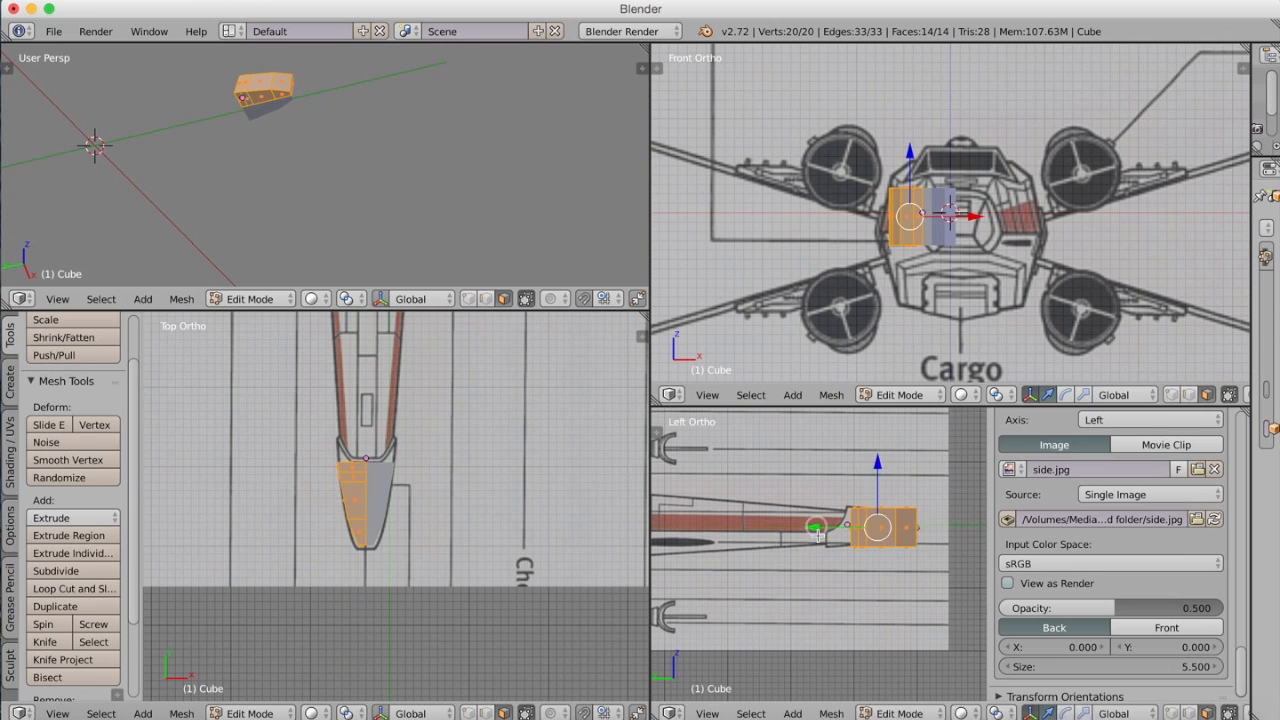
key("g")
left_click(816, 527)
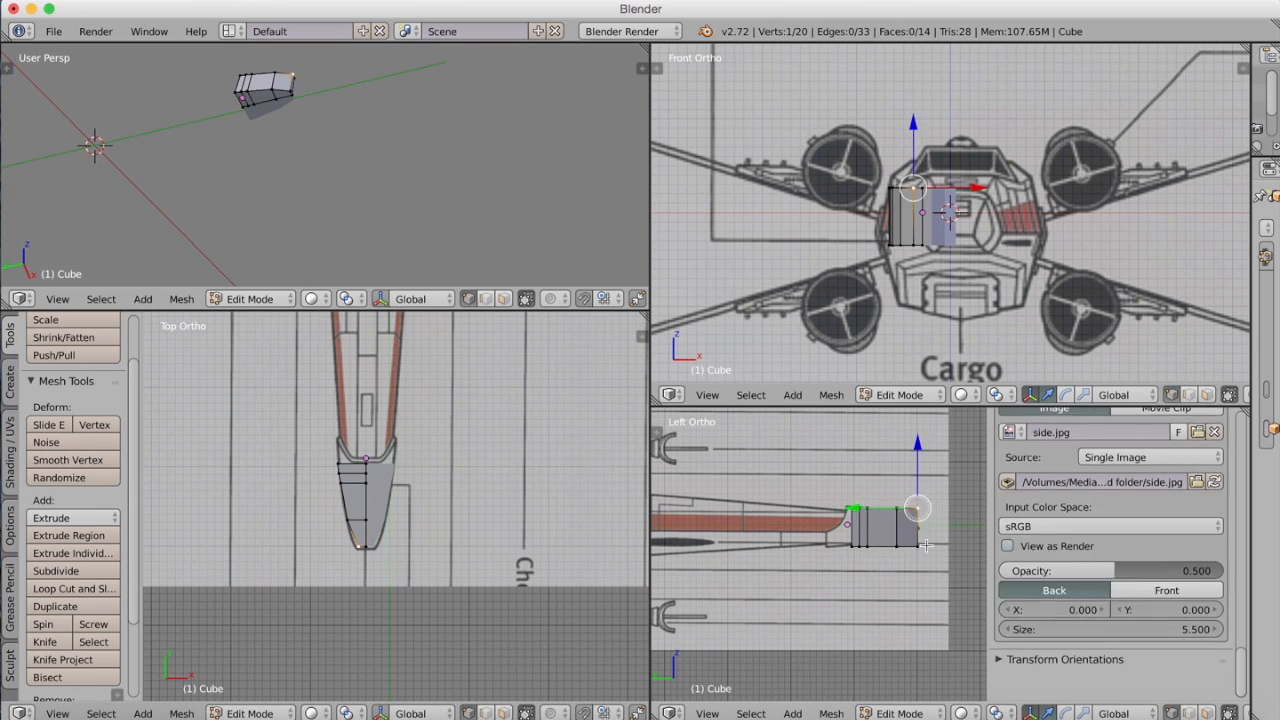
key("a")
- Move the nose tip vertex to a point matching the reference, then show the background image panel
middle_click_drag(381, 132, 300, 110)
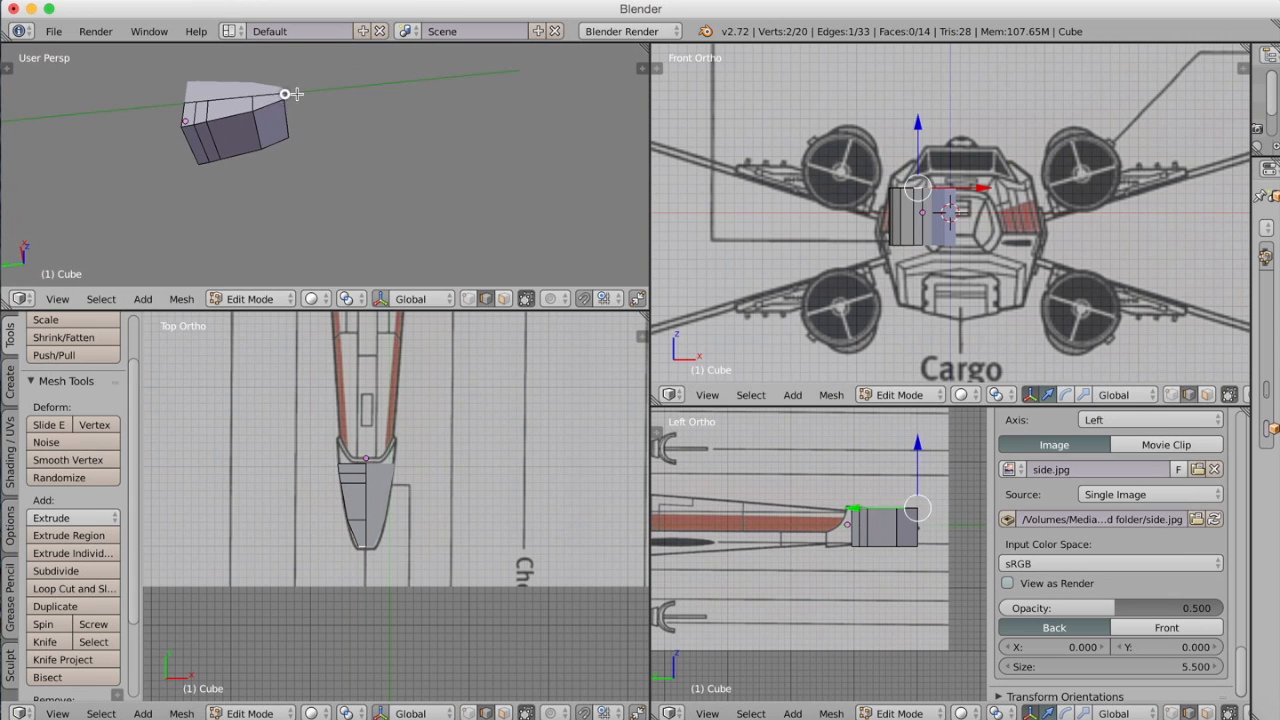
key("g")
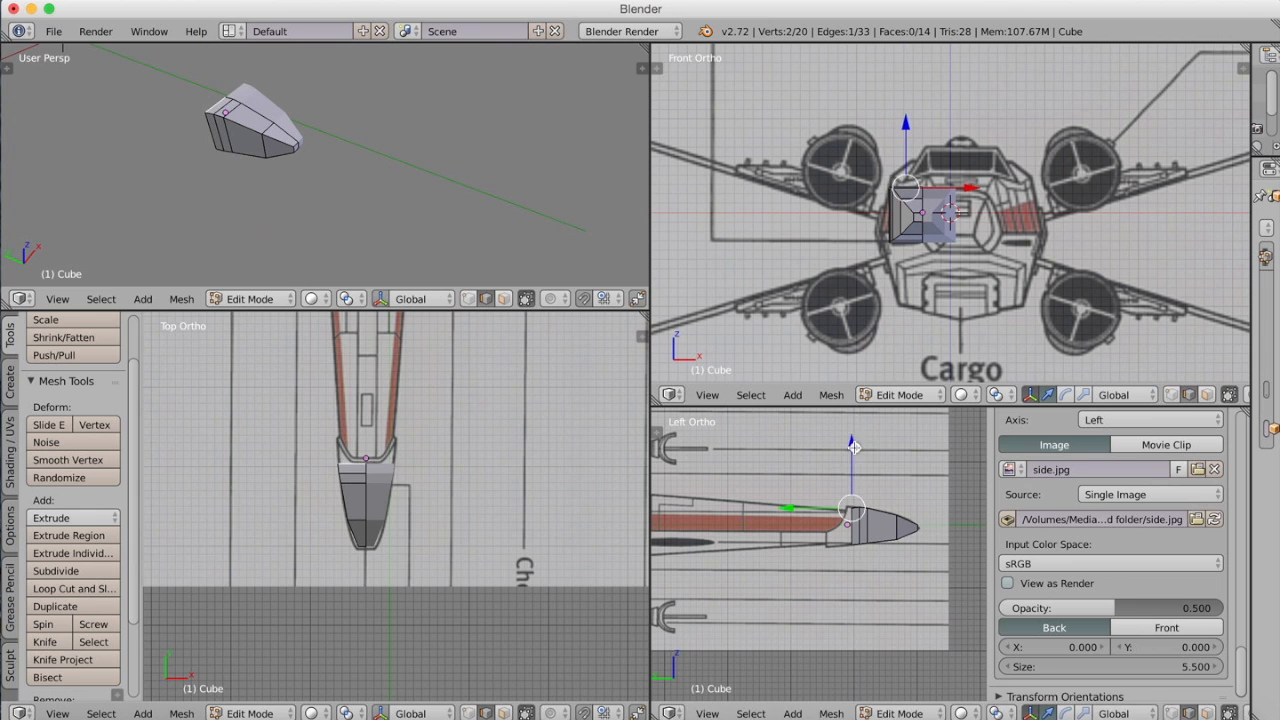
left_click(857, 445)
scroll(857, 445, "up", 3)
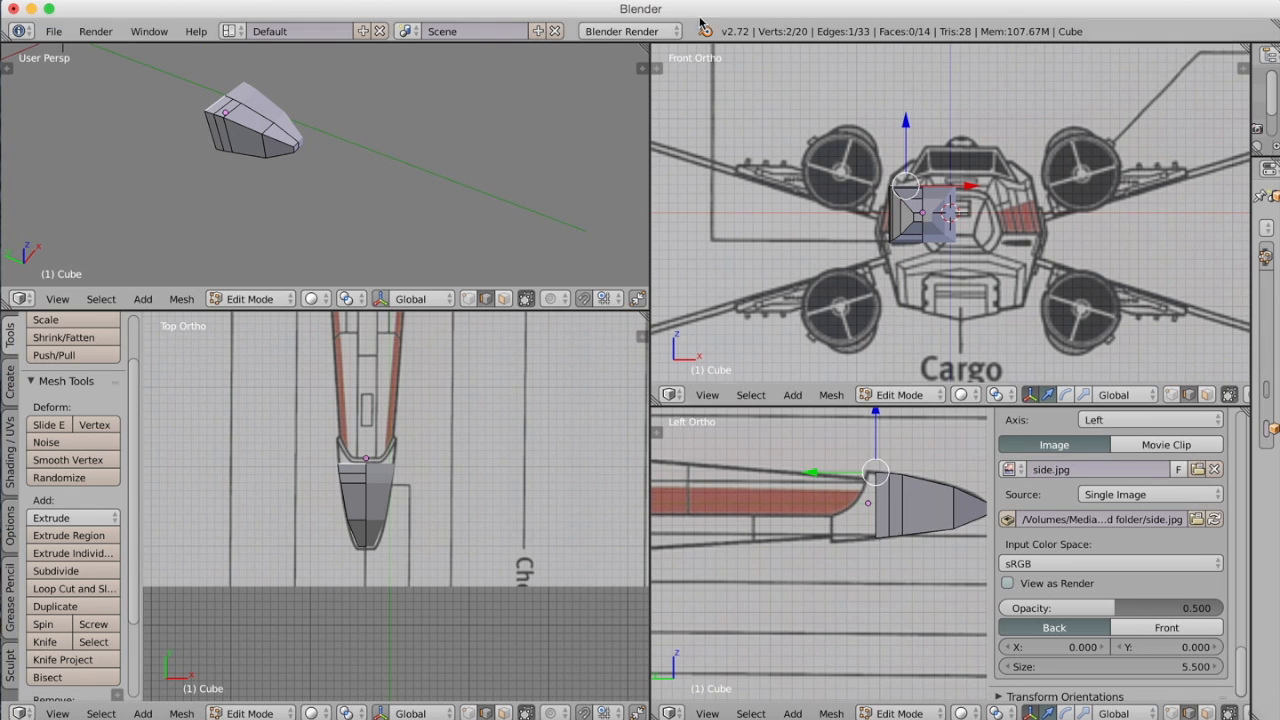
key("n")
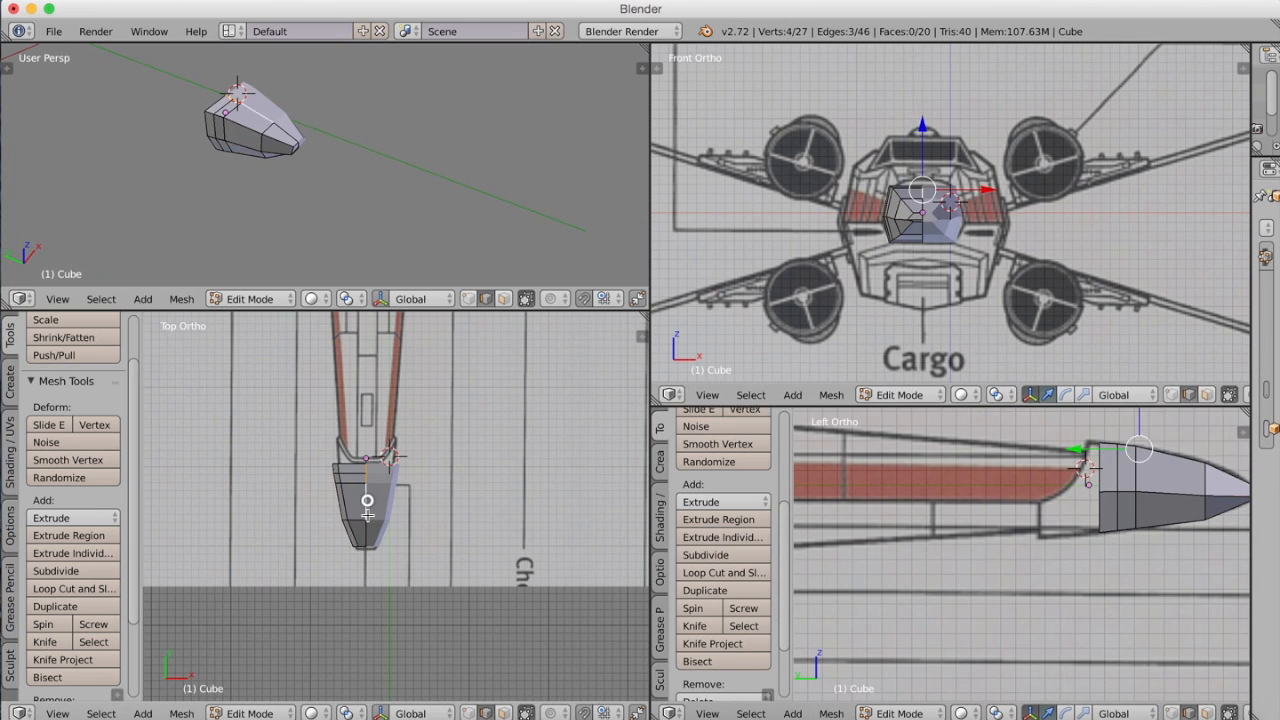
- Extrude a new hull section backward from the nose block
middle_click_drag(320, 160, 281, 176)
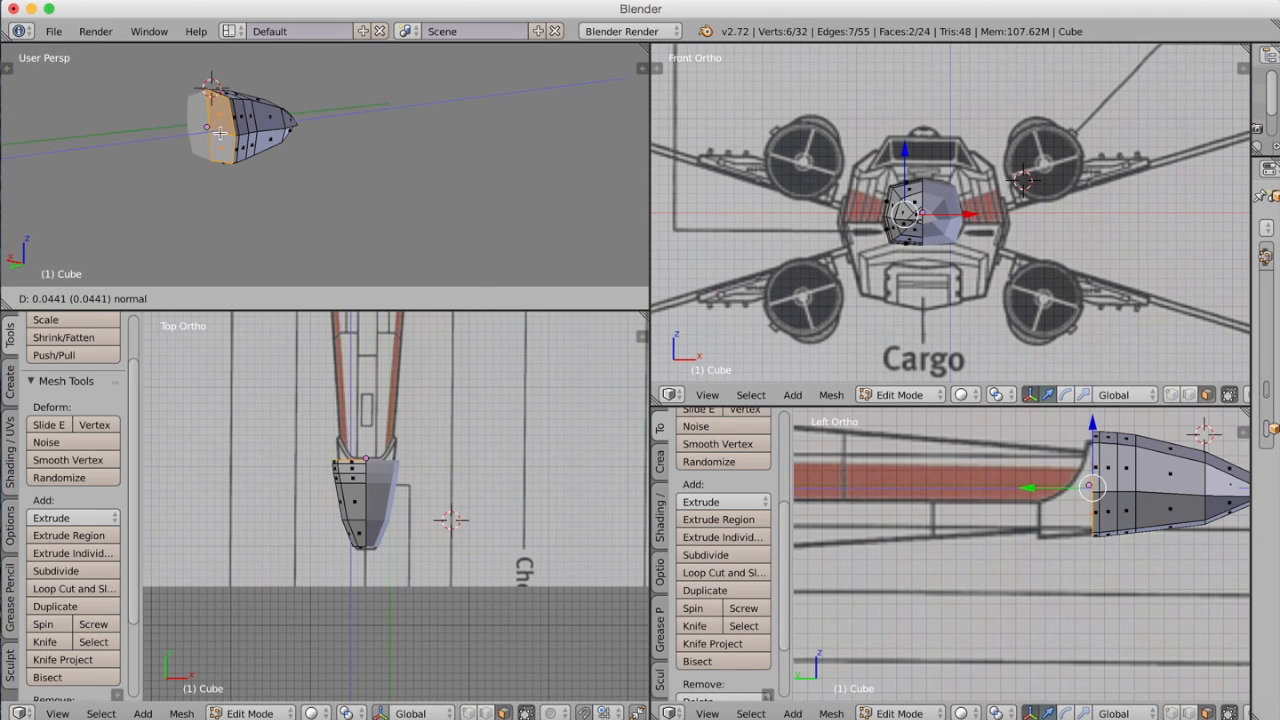
key("e")
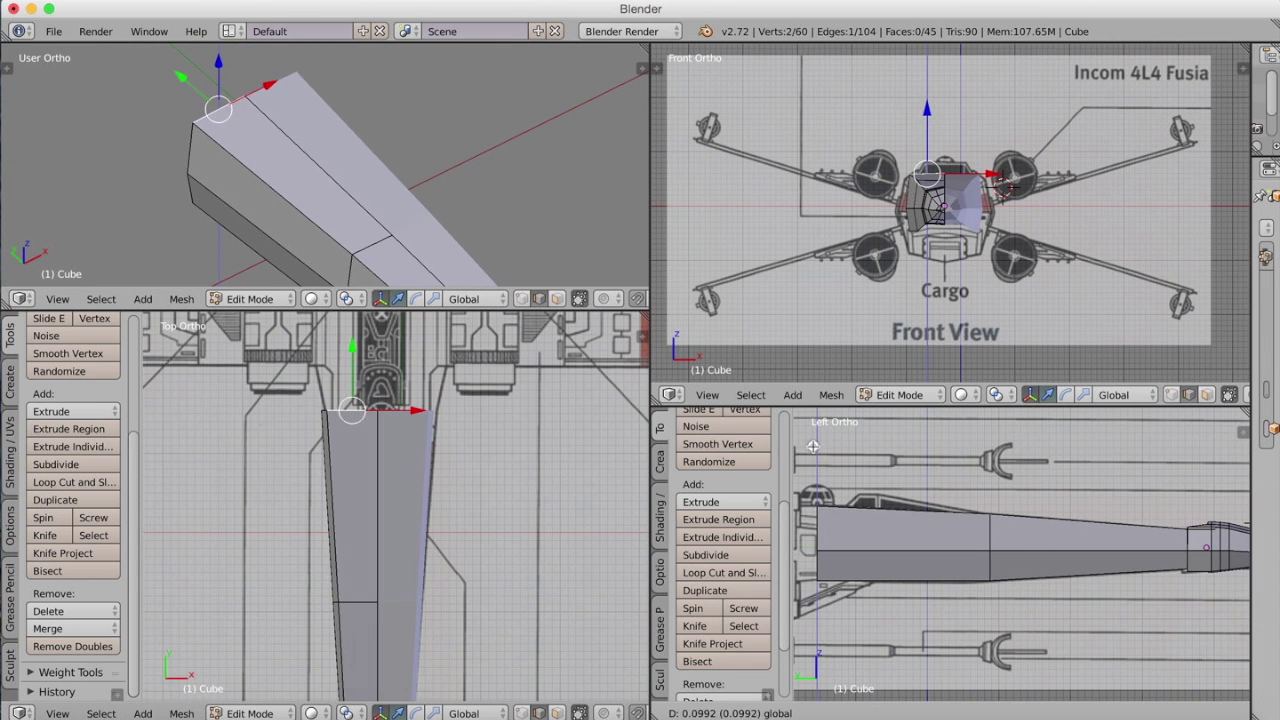
- Extrude further fuselage sections toward the rear, undoing mistaken extrusions and edits with ⌘Z
key("super+z")
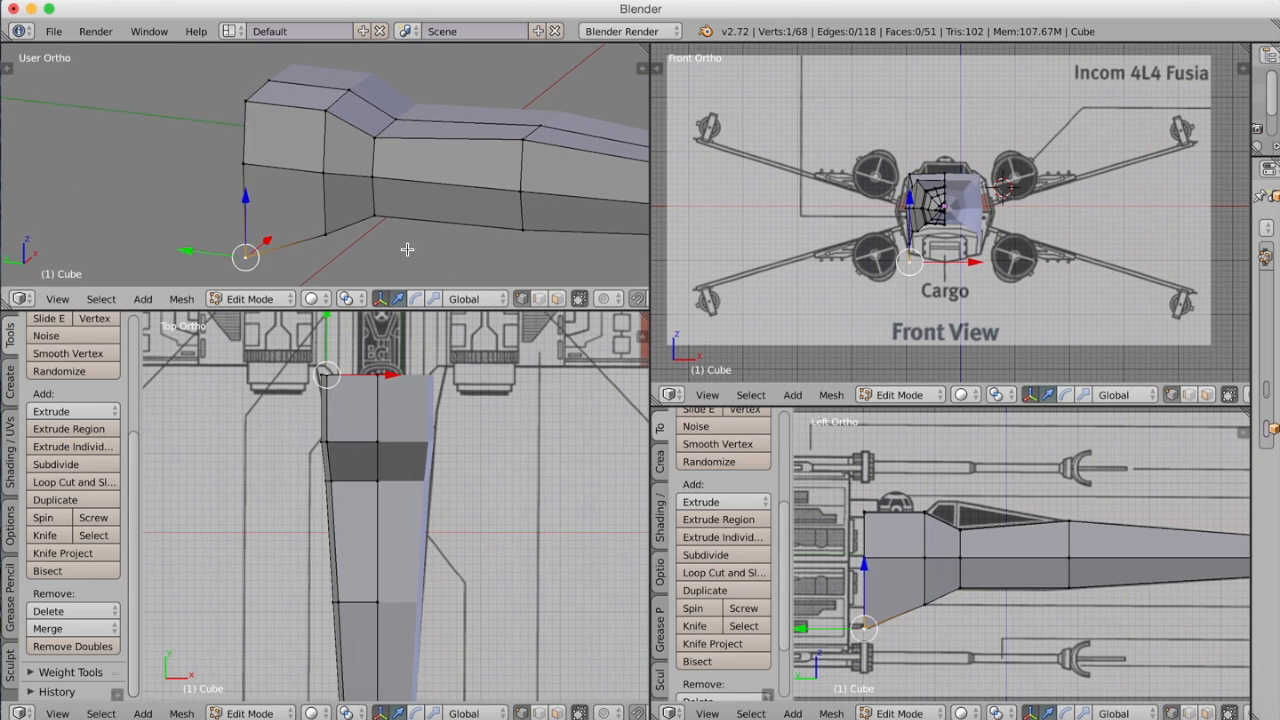
key("e")
key("e")
key("super+z")
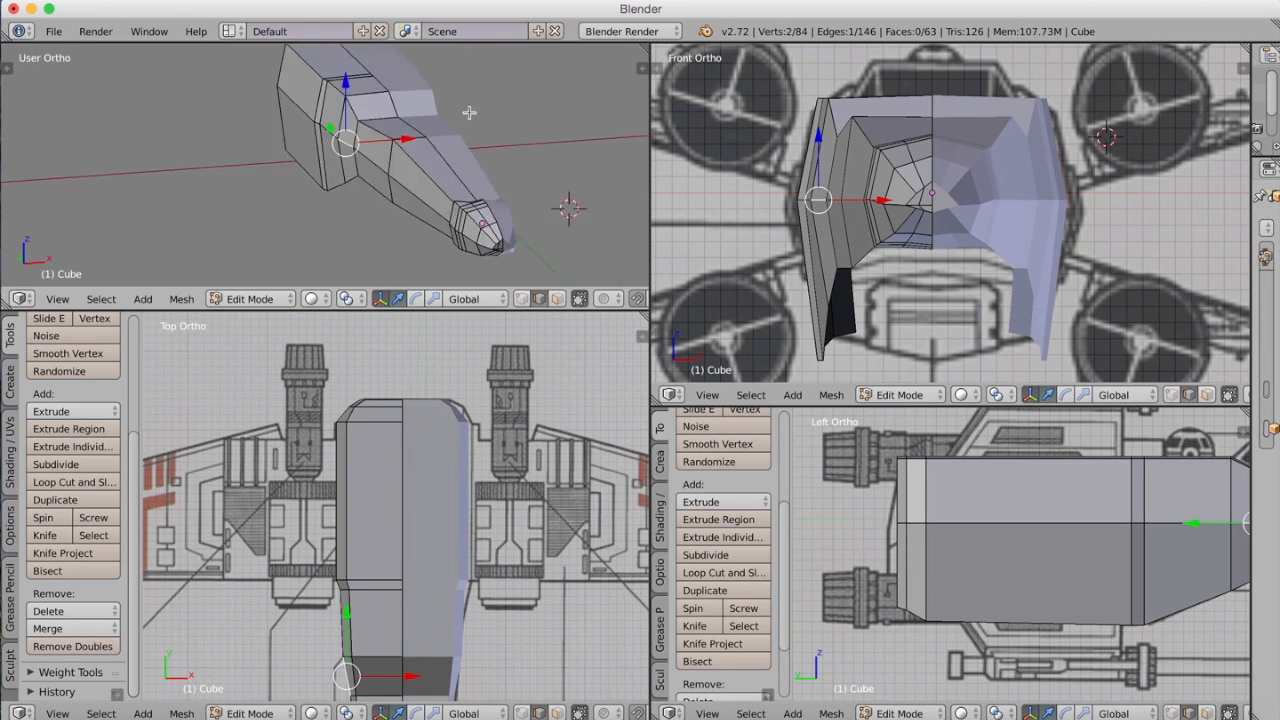
key("super+z")
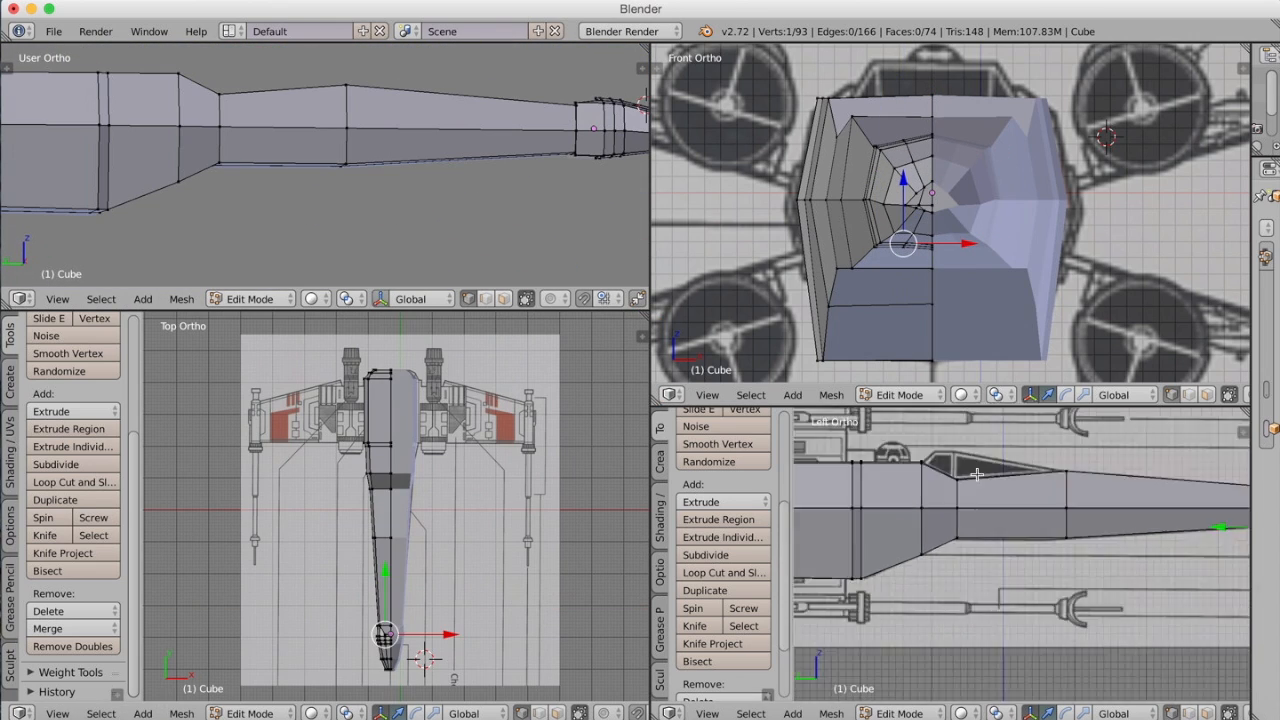
key("super+z")
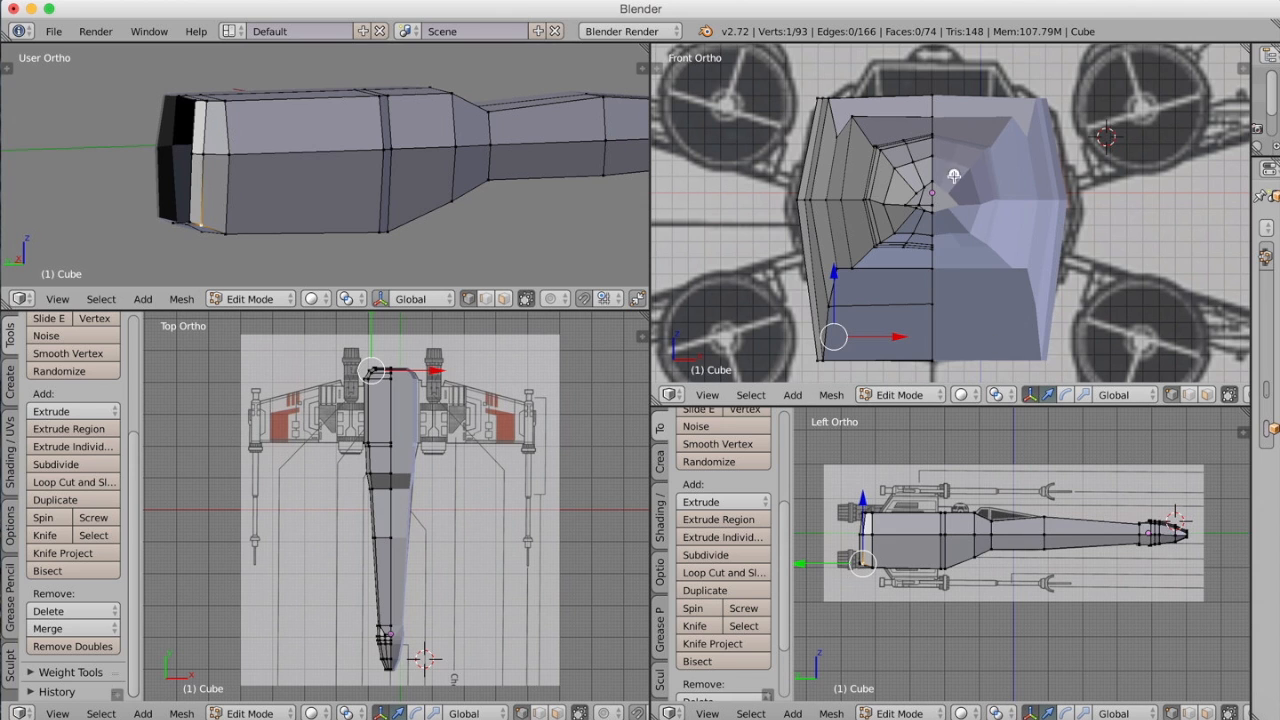
- Reset the top-right viewport to Front Ortho and centre the fuselage front in it
middle_click_drag(723, 311, 670, 363)
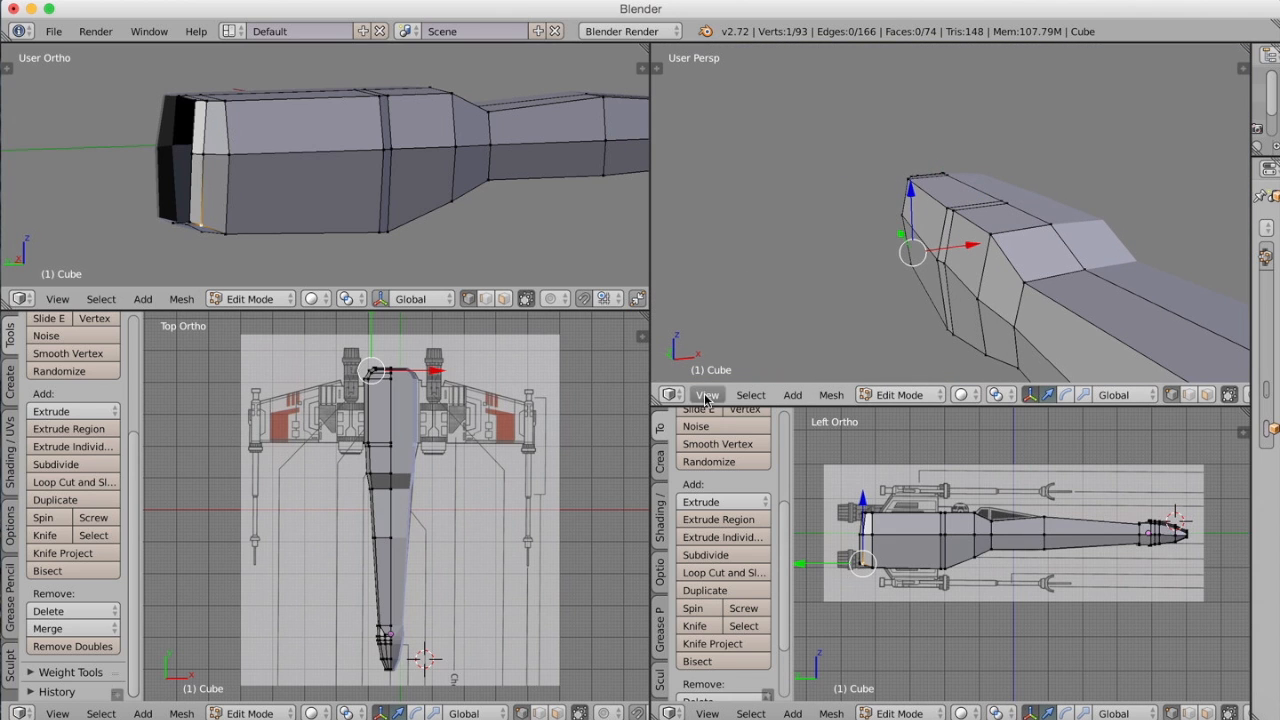
left_click(706, 396)
left_click(734, 276)
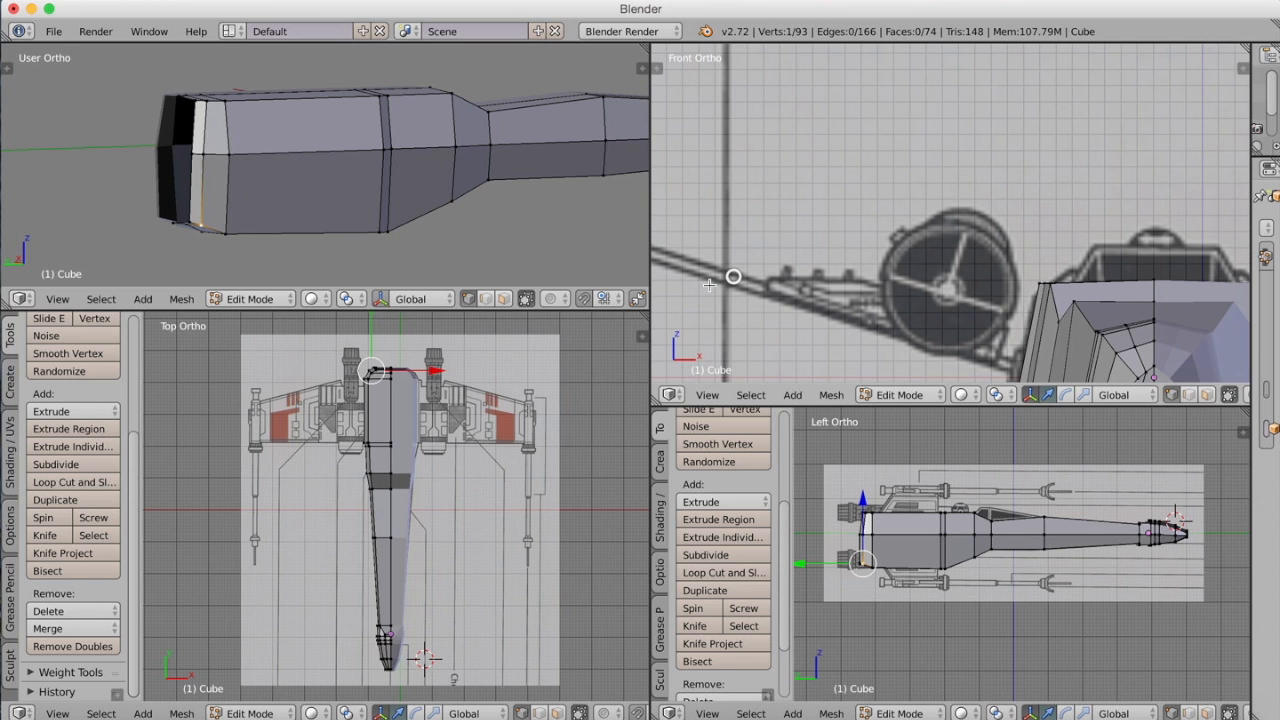
middle_click_drag(471, 160, 398, 176)
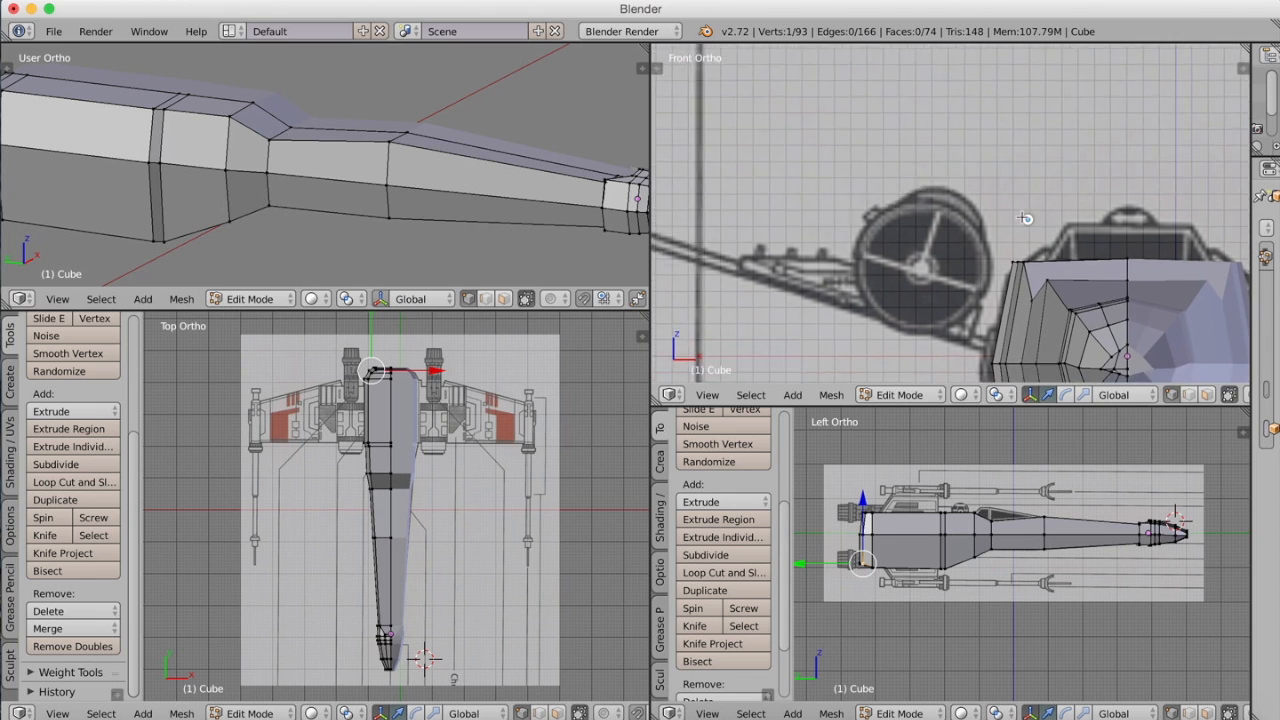
middle_click_drag(1028, 231, 903, 168, "shift")
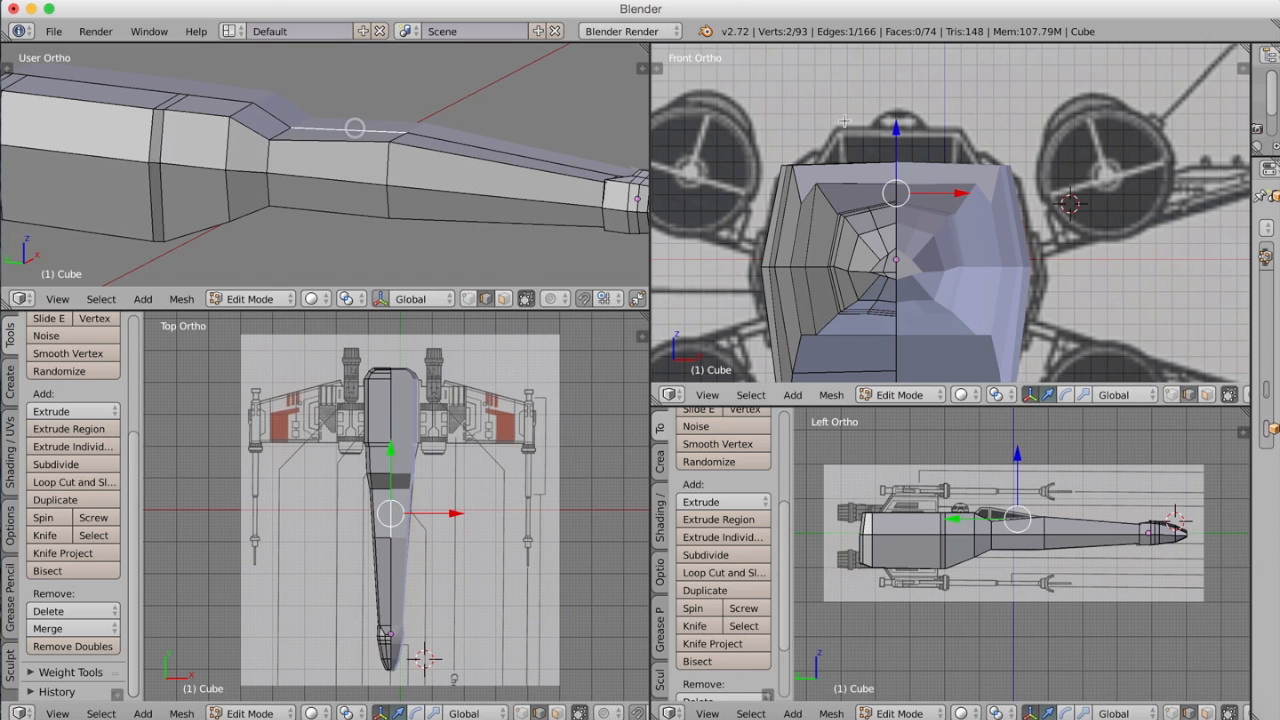
- Raise the selected top edge vertically, then undo the move
left_click_drag(895, 132, 896, 147)
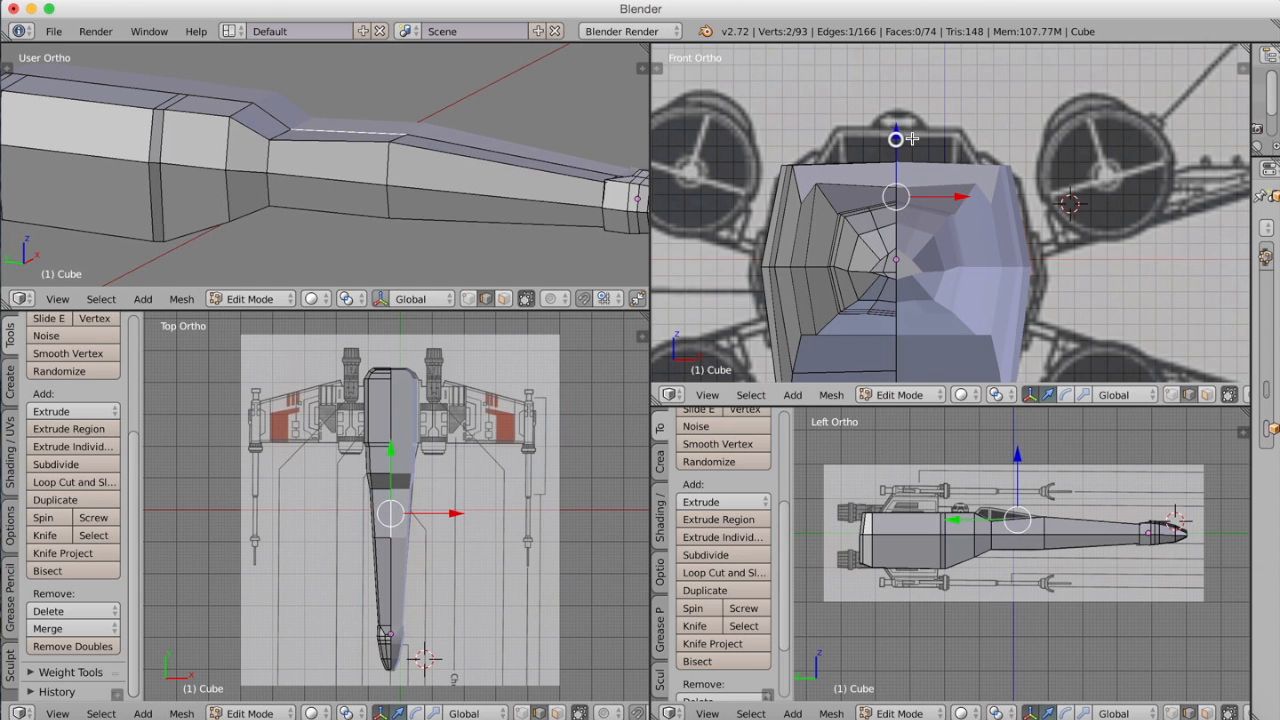
key("super+z")
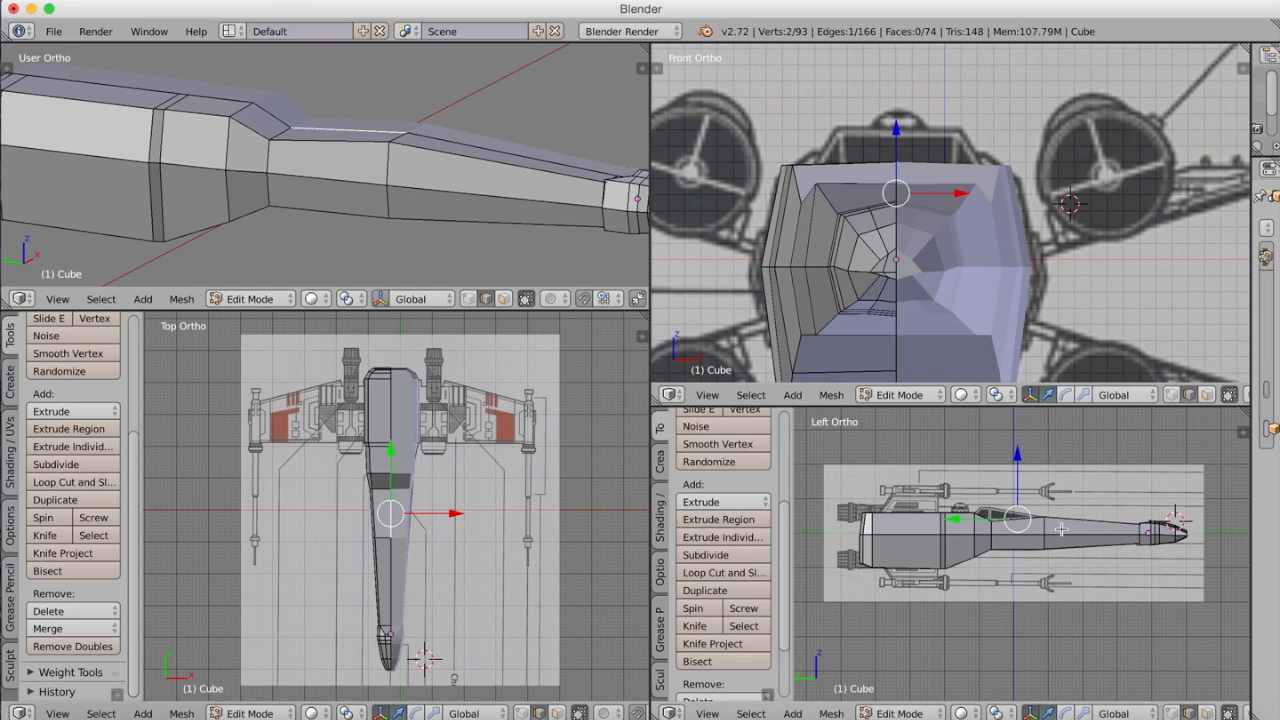
scroll(1072, 539, "up", 4)
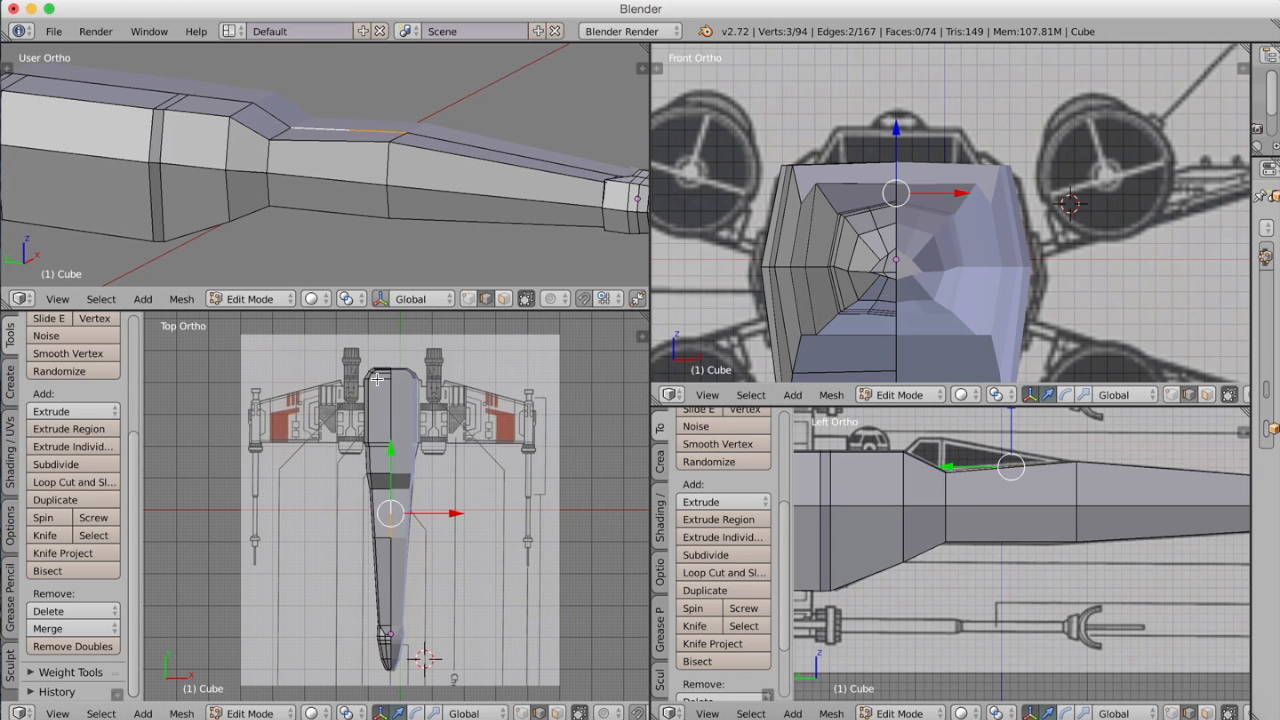
- Add an edge loop across the cockpit section with Loop Cut and Slide and select its top edge
left_click(73, 482)
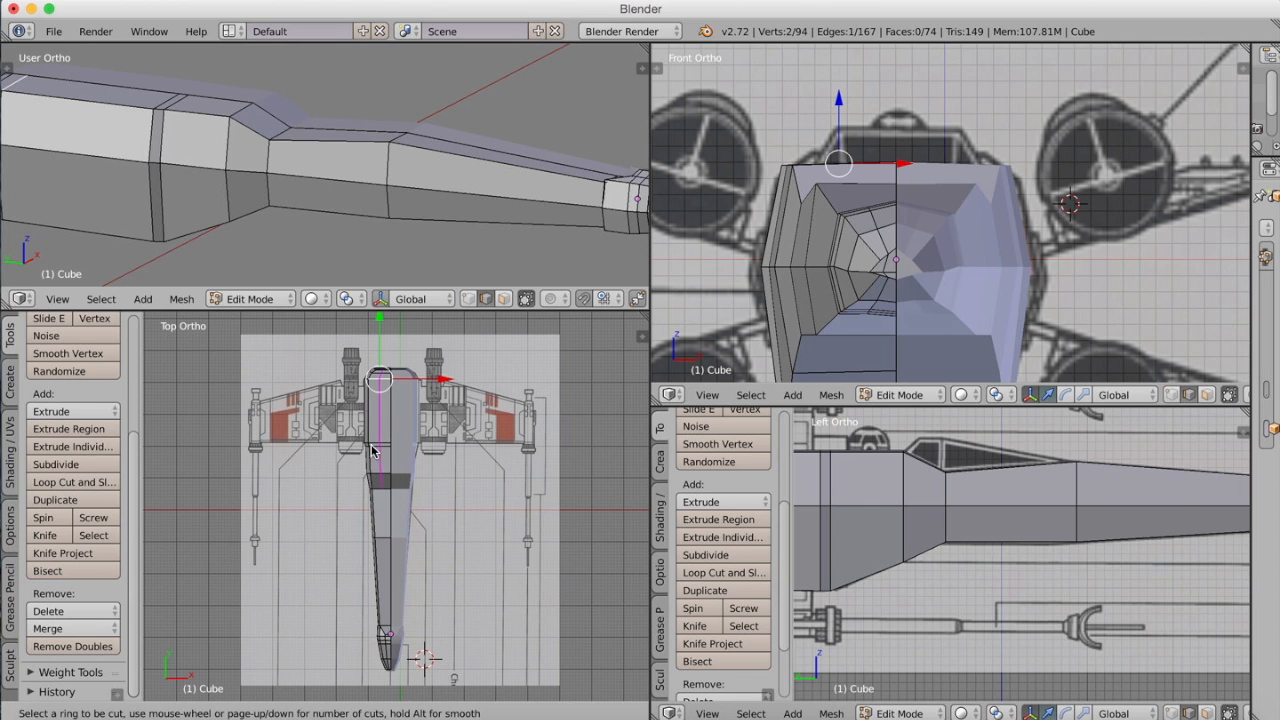
left_click(376, 451)
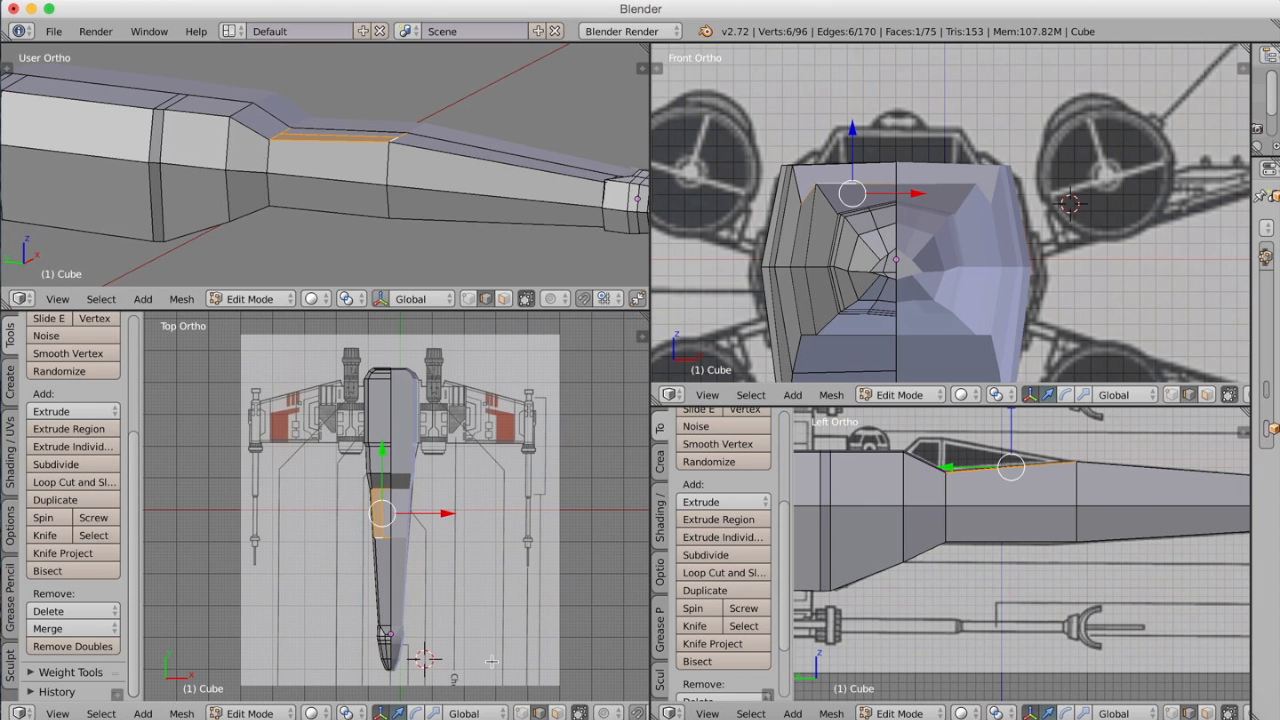
left_click(391, 510)
- Extrude the cockpit top edge upward into the first canopy face and start moving its vertex
key("e")
left_click(847, 140)
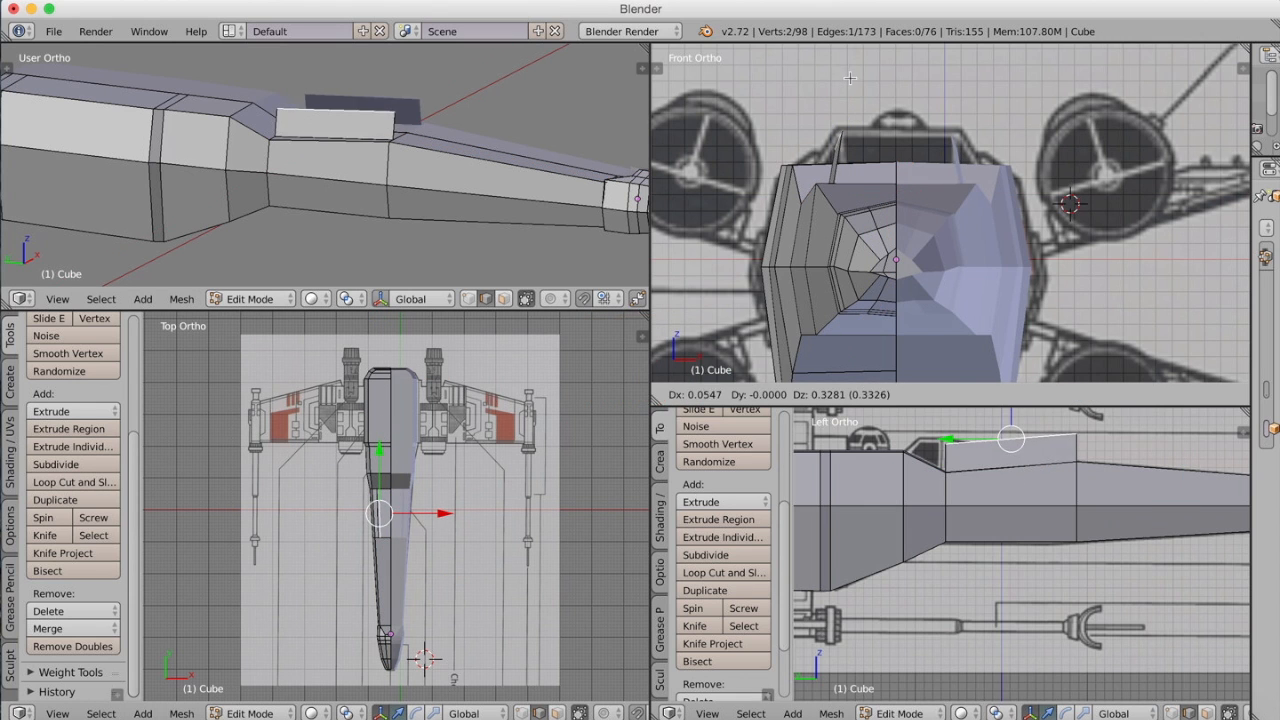
scroll(1135, 475, "down", 2)
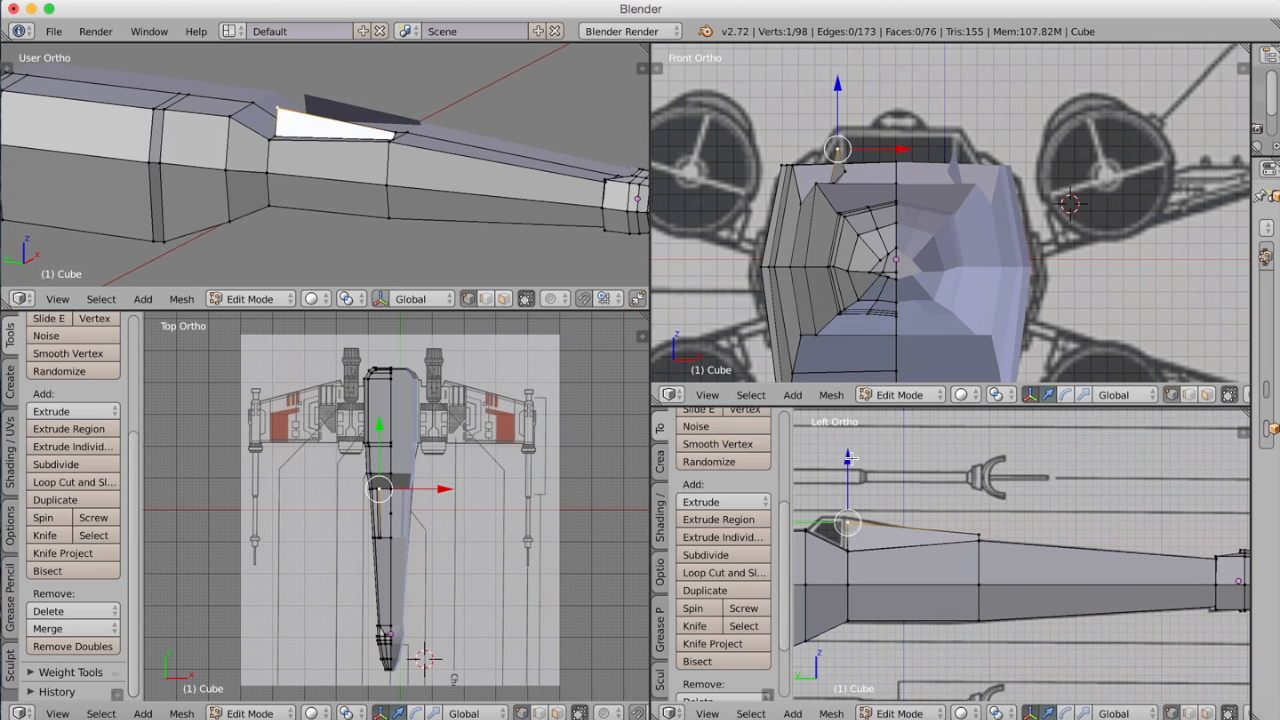
scroll(1000, 500, "down", 2)
key("g")
- Place the canopy vertex over the cockpit outline and extrude the canopy vertex and edge into new faces
left_click(1090, 515)
mouse_move(300, 150)
middle_mouse_down()
mouse_move(400, 130)
mouse_move(567, 280)
middle_mouse_up()
key("e")
scroll(300, 150, "up", 3)
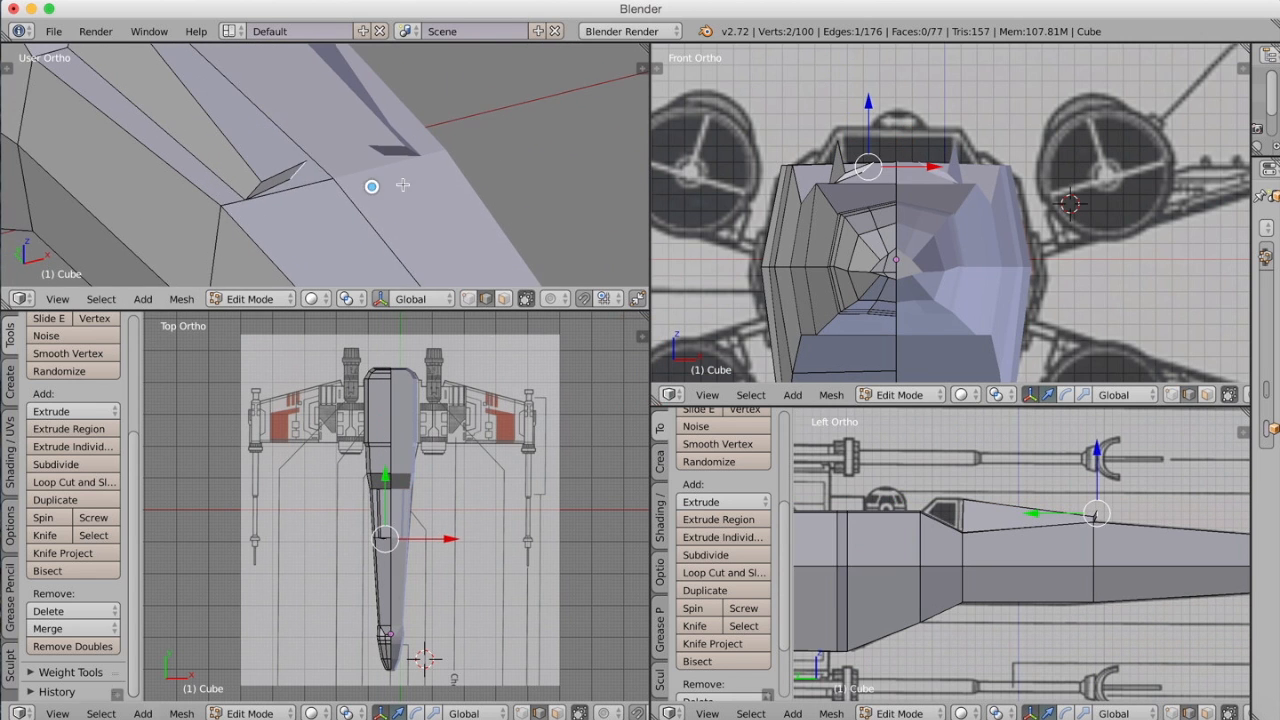
left_click(927, 130)
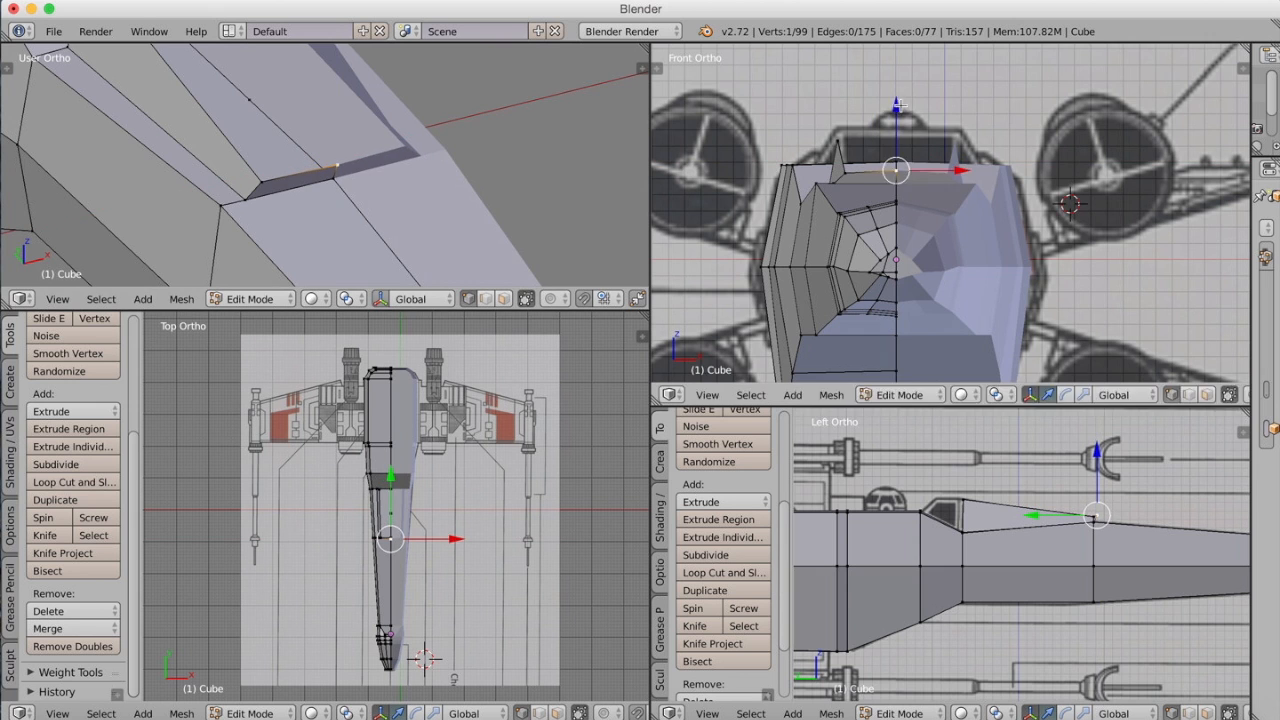
middle_click_drag(350, 120, 298, 166)
left_click(298, 166, "shift")
key("e")
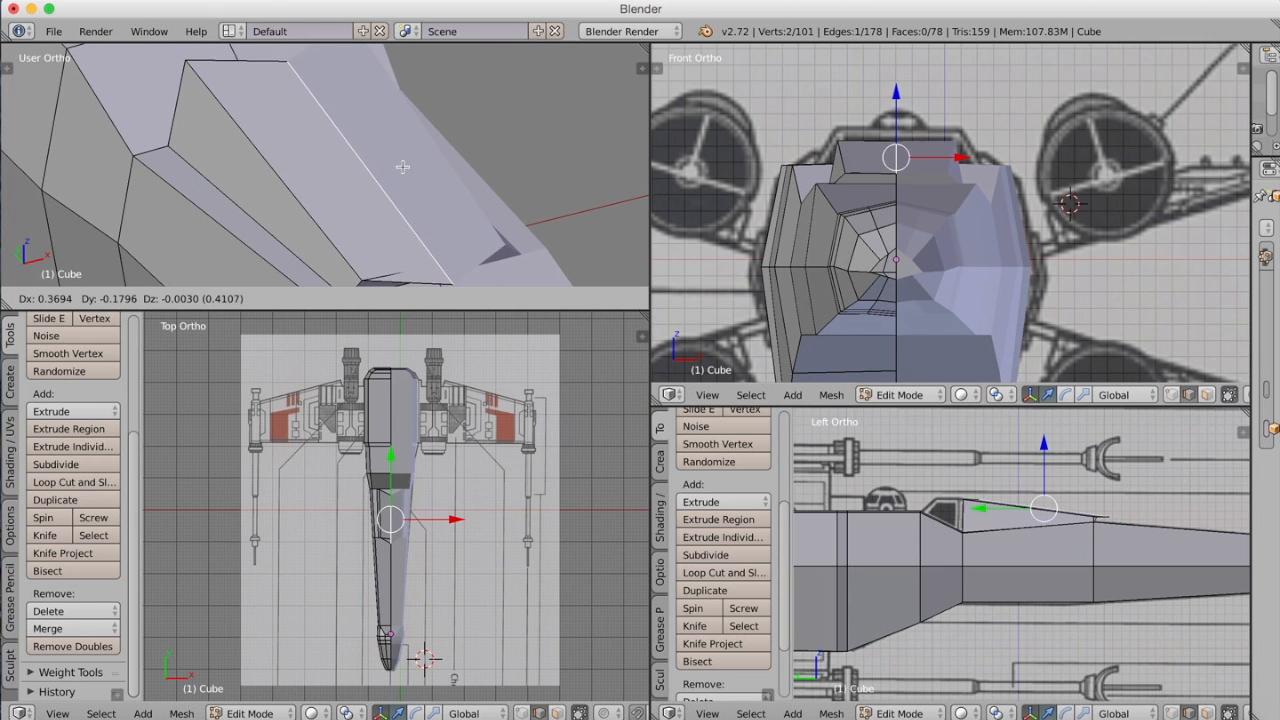
left_click(420, 130)
- Merge the extra canopy vertex, move it into place, and reset the lower-left view to Top Ortho
mouse_move(420, 160)
middle_mouse_down()
mouse_move(468, 300)
mouse_move(350, 180)
middle_mouse_up()
left_click(391, 455)
key("g")
left_click(390, 426)
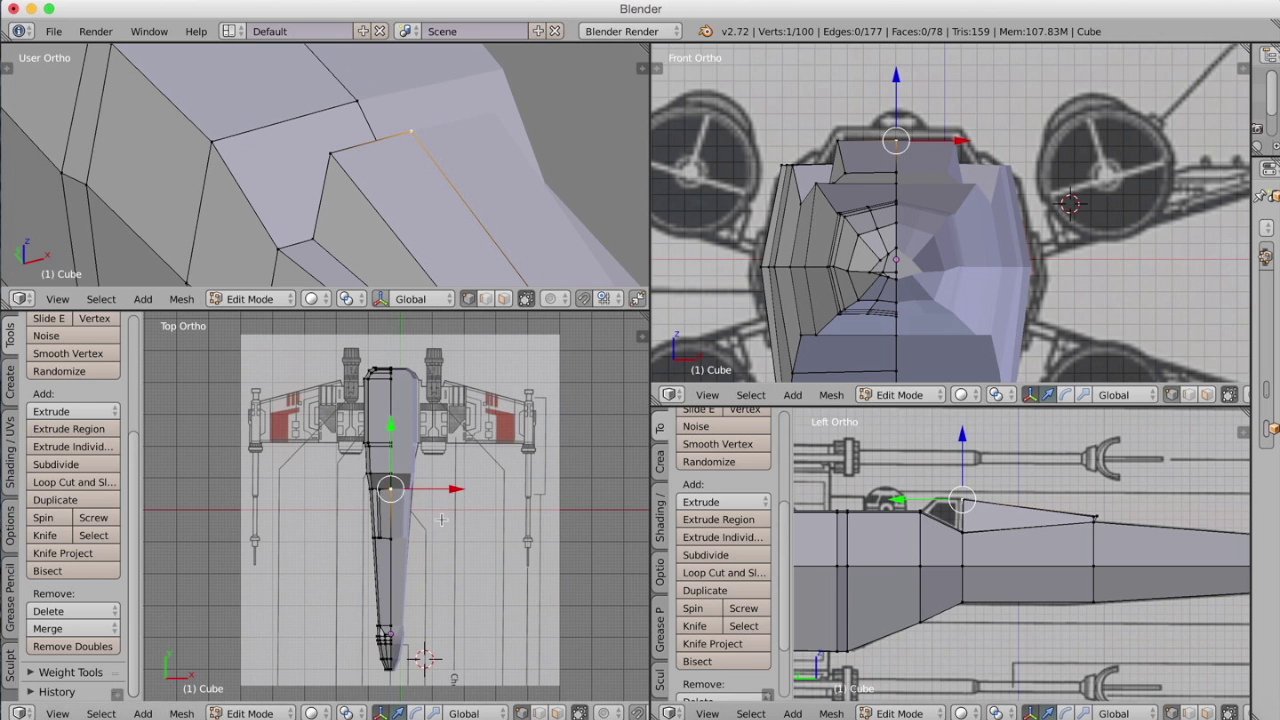
middle_click_drag(390, 426, 420, 470)
scroll(400, 450, "up", 3)
left_click(57, 298)
left_click(60, 330)
middle_click_drag(381, 177, 330, 220)
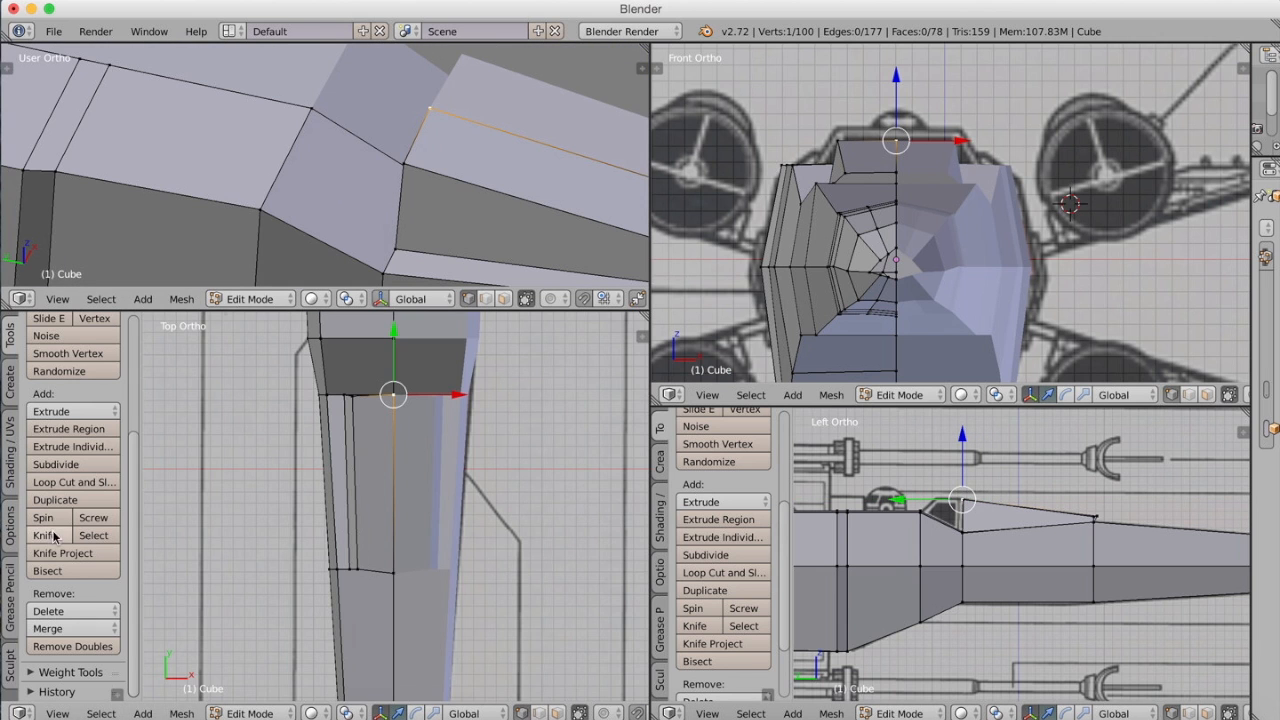
- Knife-cut across the canopy's front face and slide the new cut vertex into place
left_click(46, 536)
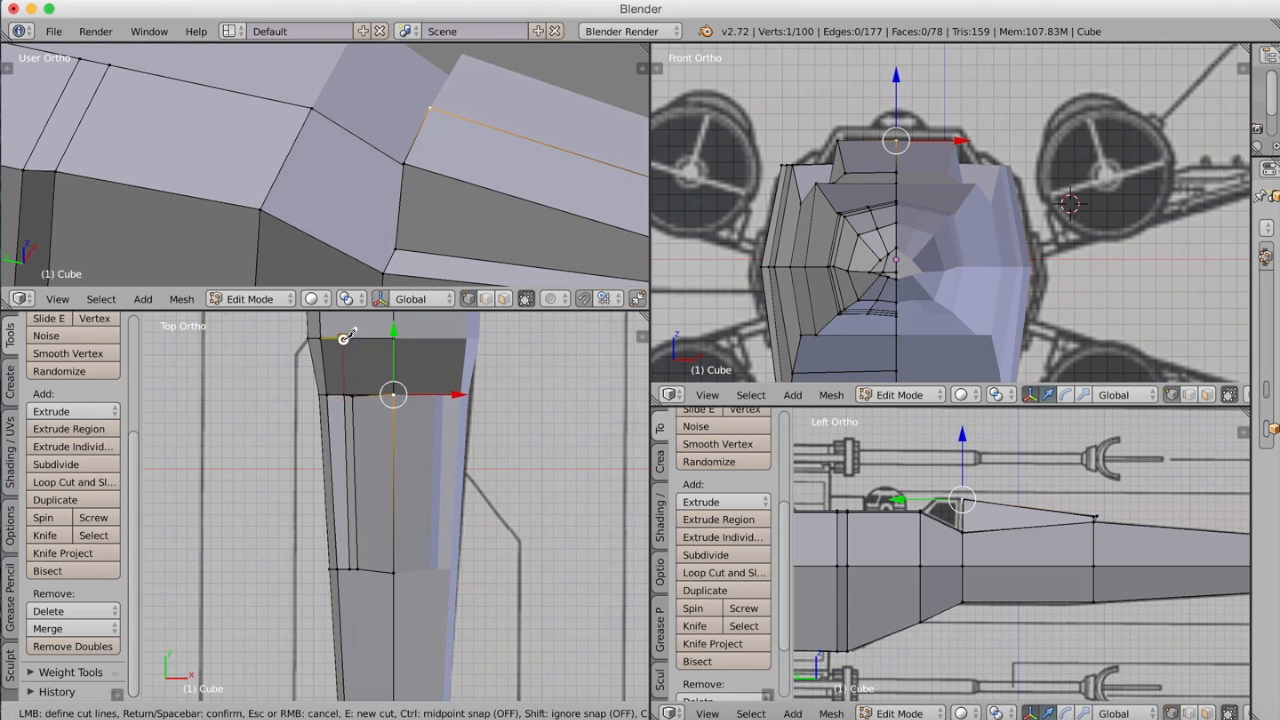
left_click(396, 333)
key("Return")
key("g")
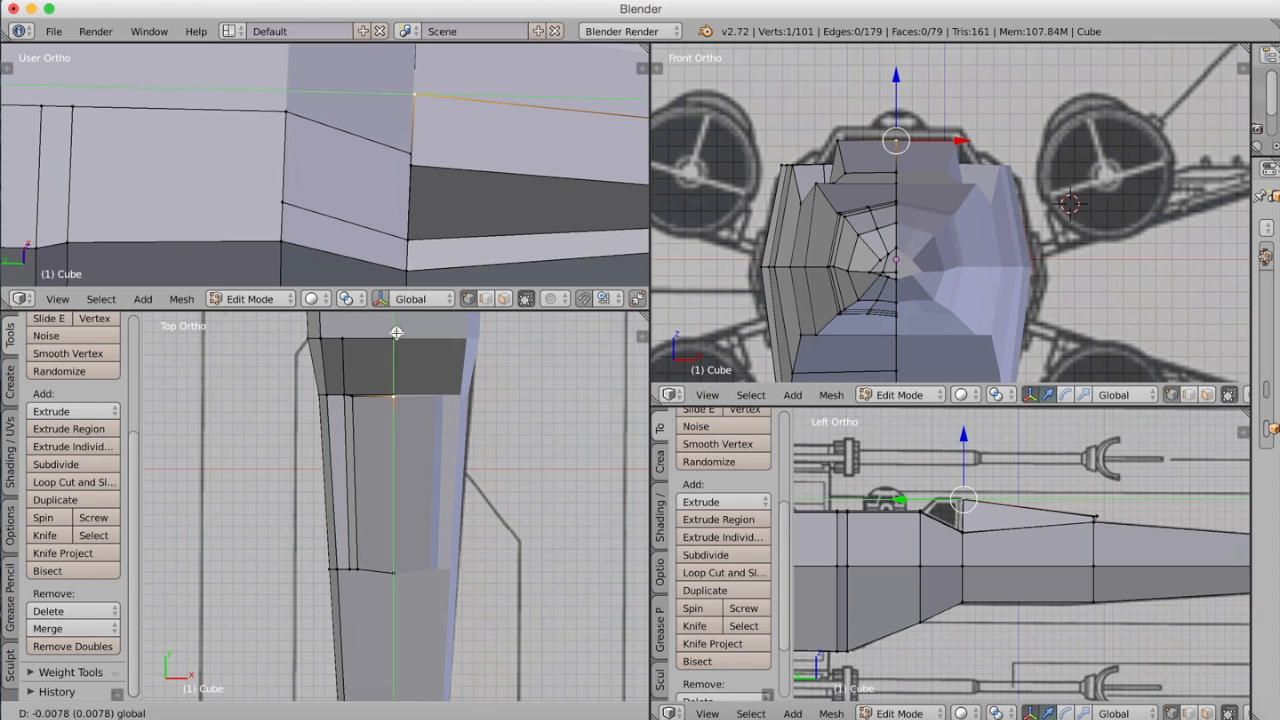
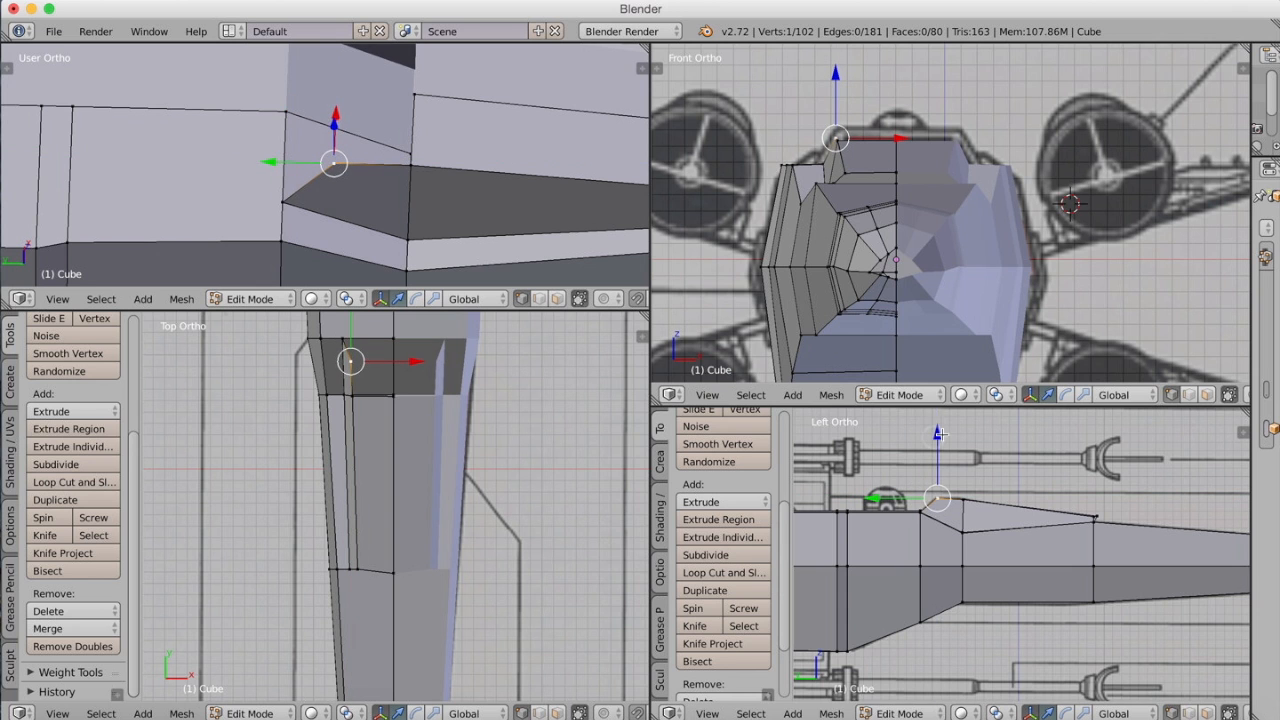
- Extrude the cockpit front-corner vertex and fill the gap with a new four-vertex face
key("e")
left_click(512, 625)
mouse_move(380, 160)
middle_mouse_down()
mouse_move(300, 120)
mouse_move(494, 155)
mouse_move(322, 172)
middle_mouse_up()
key("f")
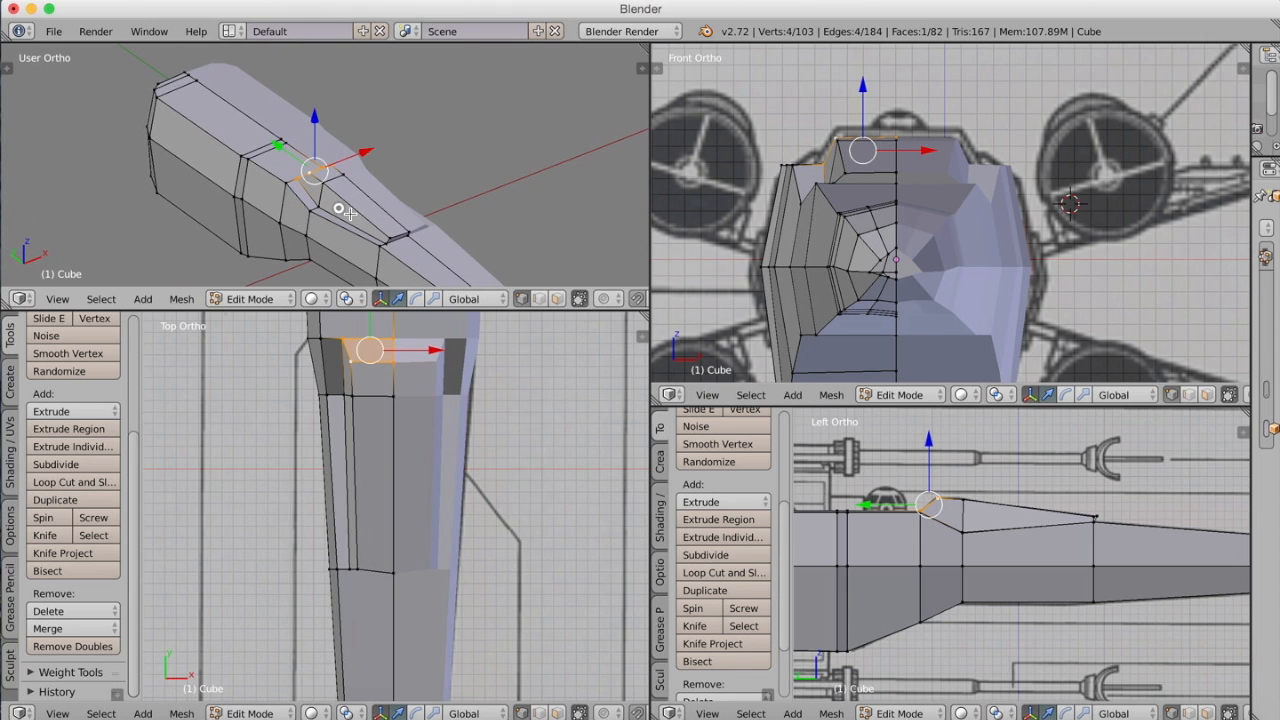
- Slide the new front face into place along the hull and show the view as wireframe
key("g")
left_click(338, 196)
key("z")
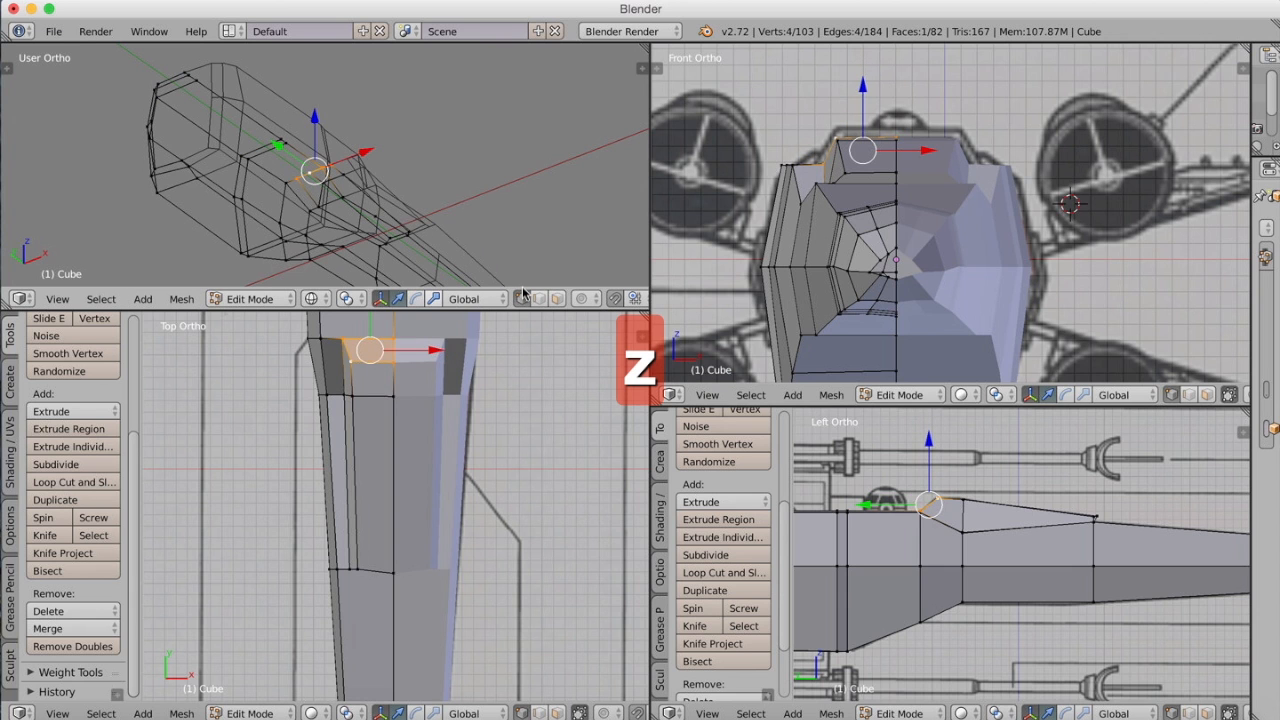
middle_click_drag(440, 205, 372, 190)
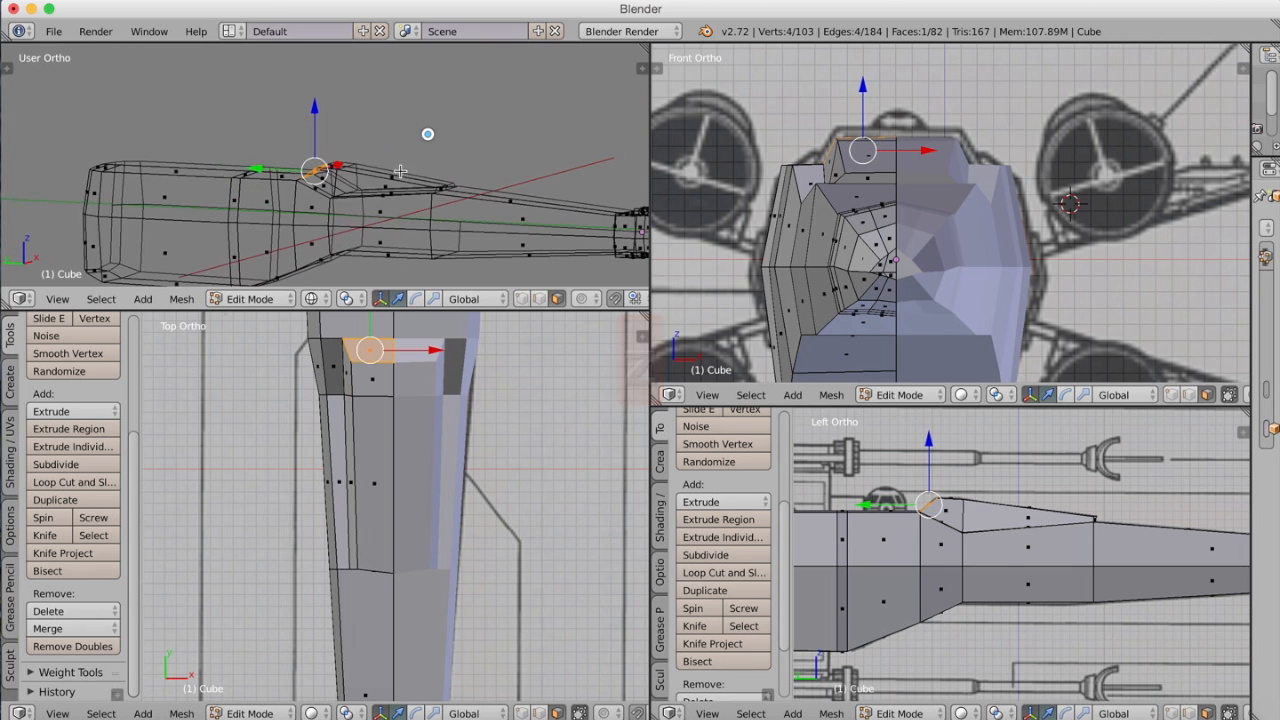
- Inspect the cockpit top and rim faces in wireframe from several angles
right_click(372, 190)
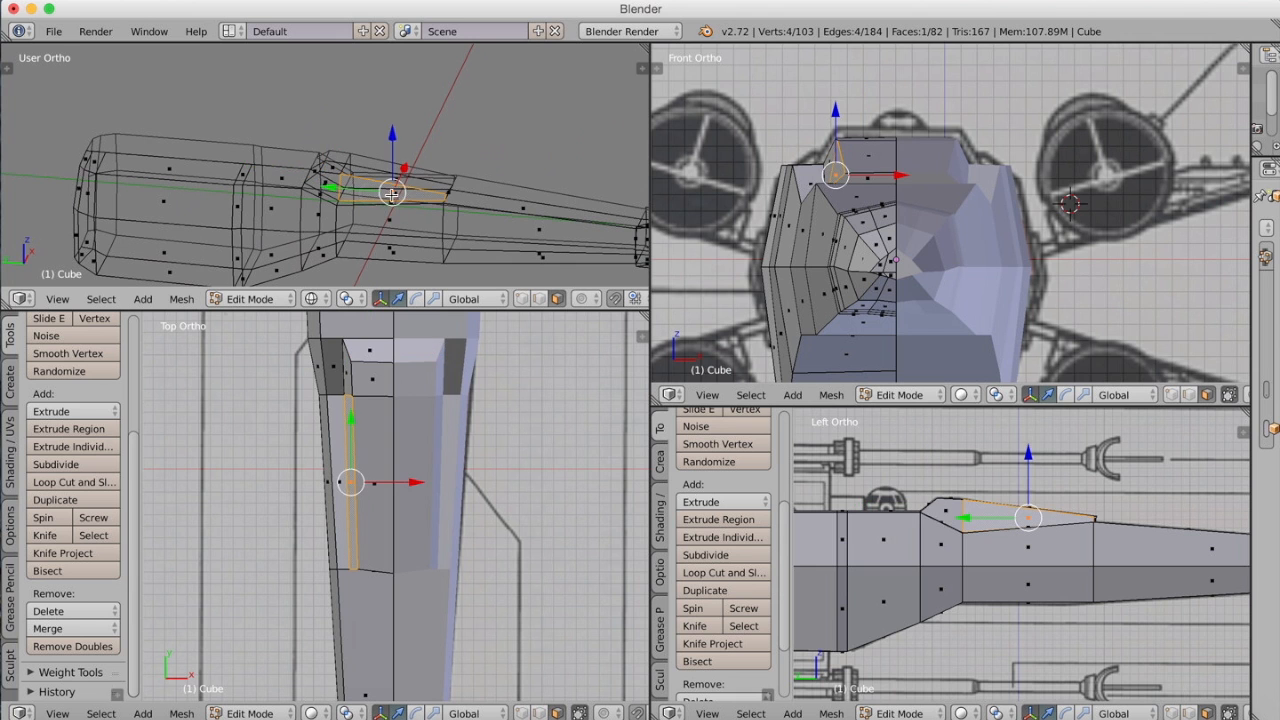
mouse_move(392, 192)
middle_mouse_down()
mouse_move(407, 61)
mouse_move(453, 82)
middle_mouse_up()
right_click(422, 184)
middle_click_drag(517, 195, 404, 158)
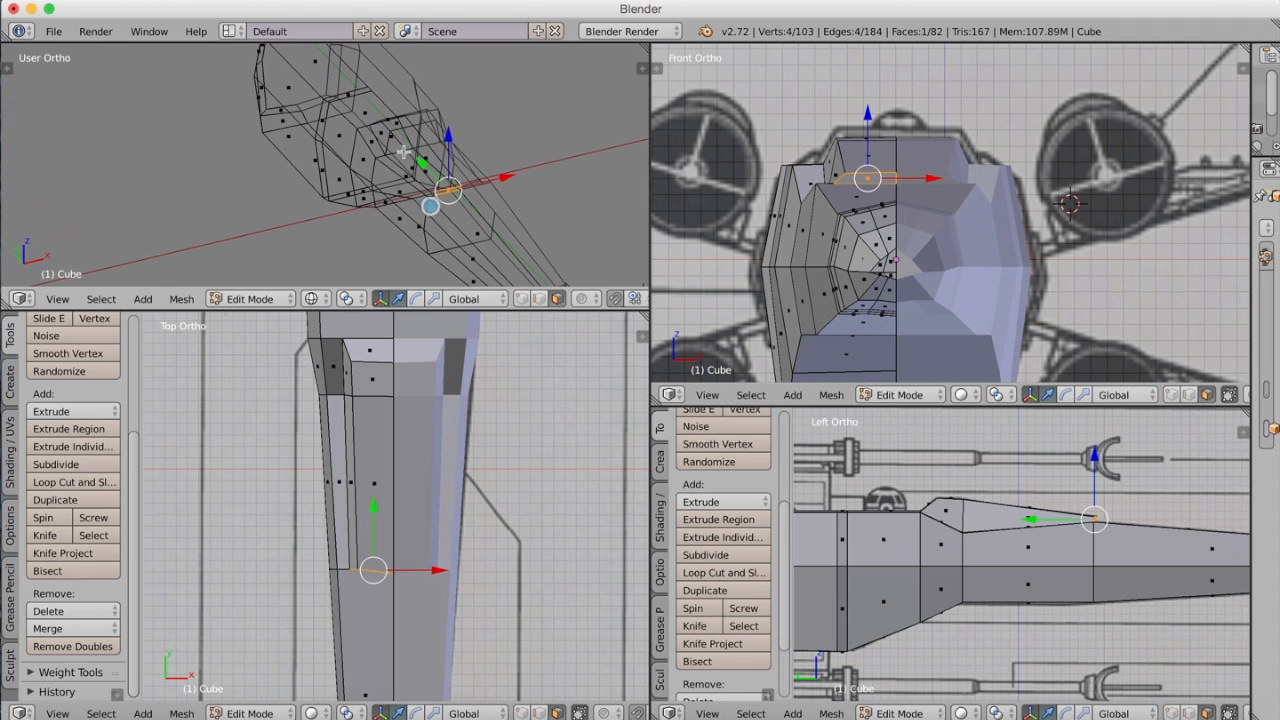